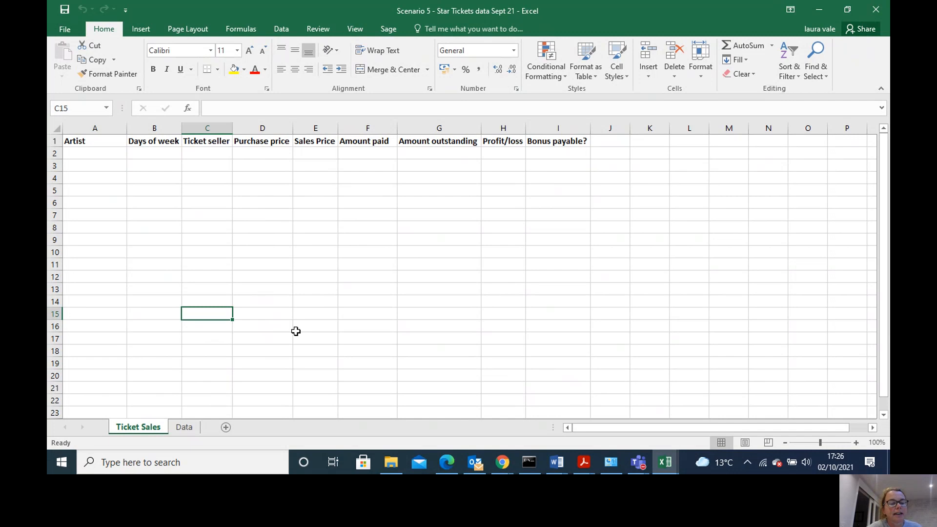
- On the Data sheet, enter =50-(50*B2) in C2 as the discounted price and fill it down to C8
{"action": "left_click", "coordinate": [185, 428]}
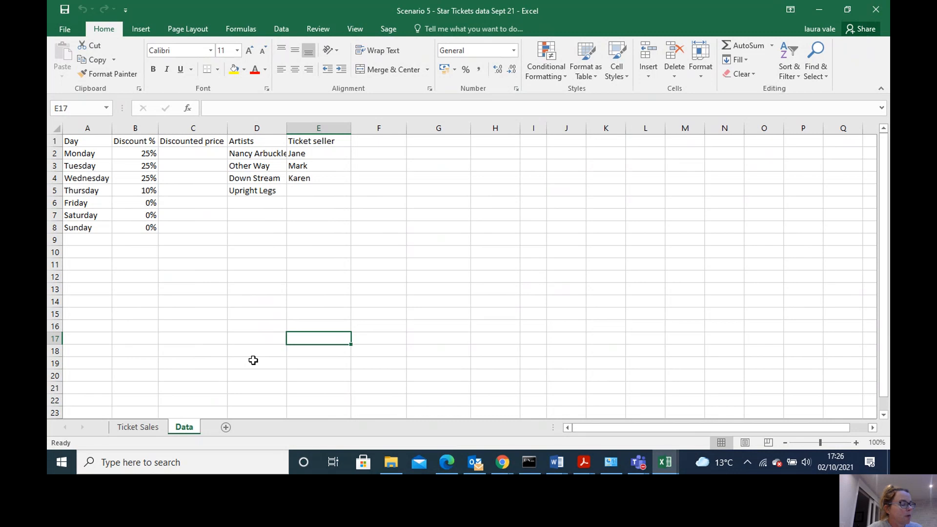
{"action": "left_click", "coordinate": [188, 152]}
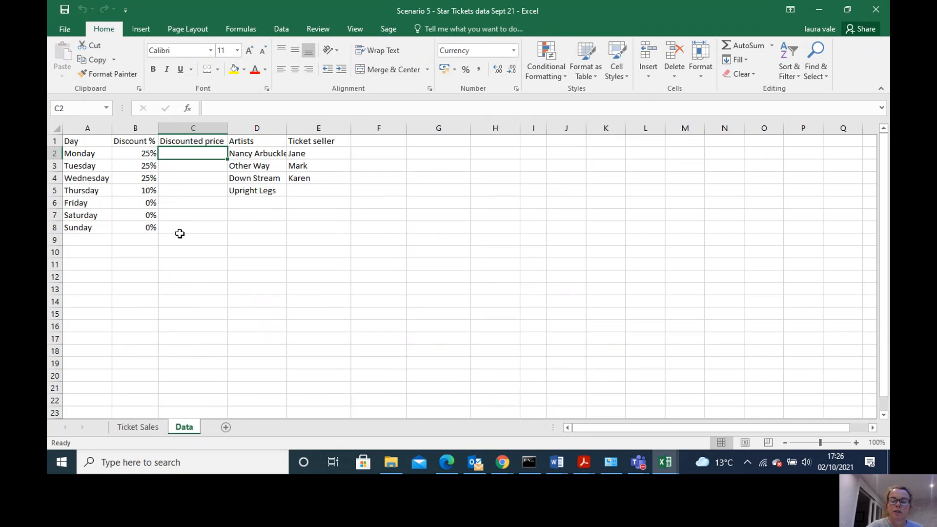
{"action": "type", "text": "=50-"}
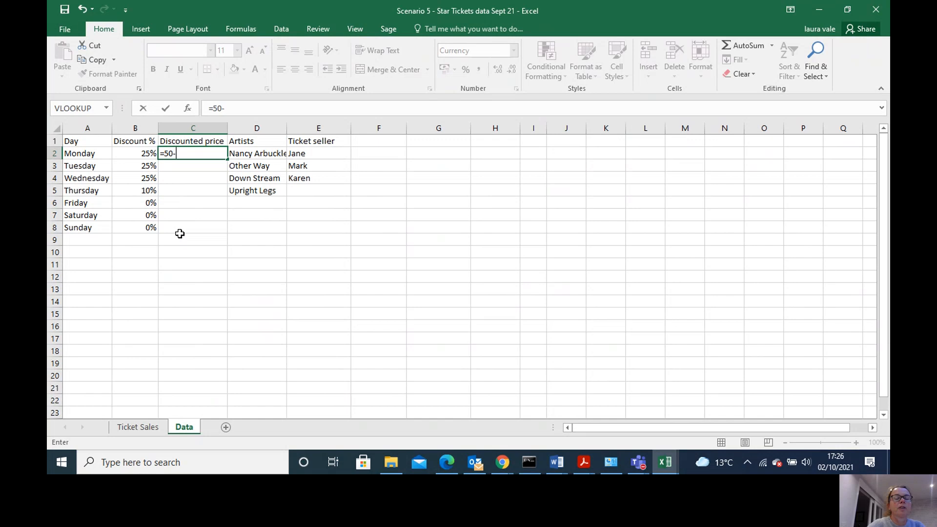
{"action": "type", "text": "("}
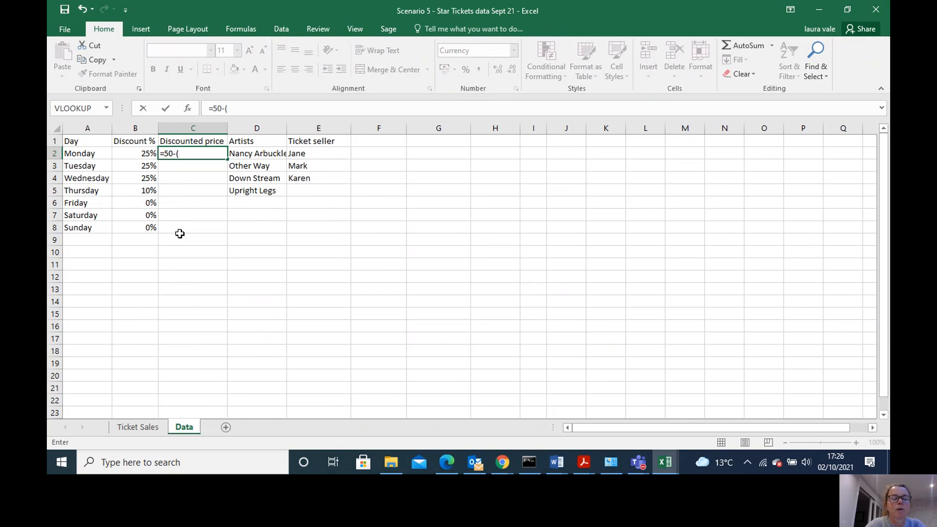
{"action": "type", "text": "50"}
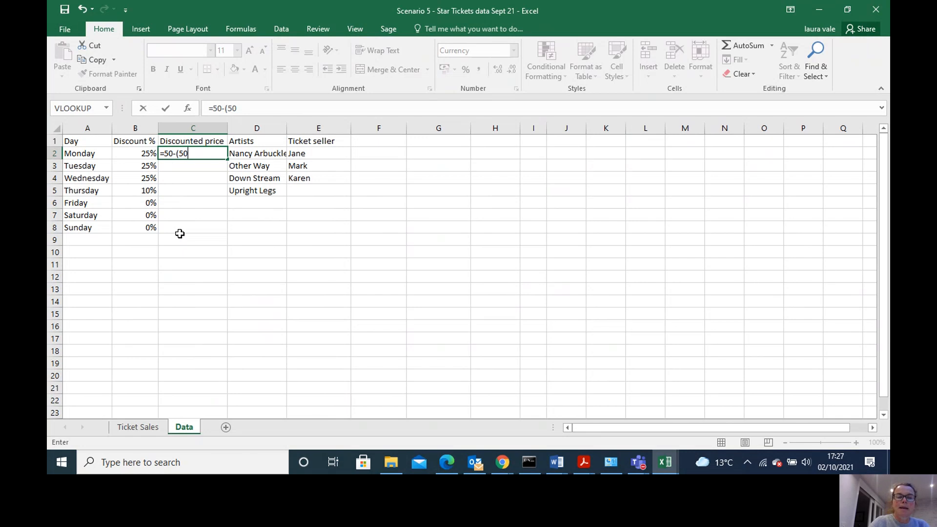
{"action": "type", "text": "*"}
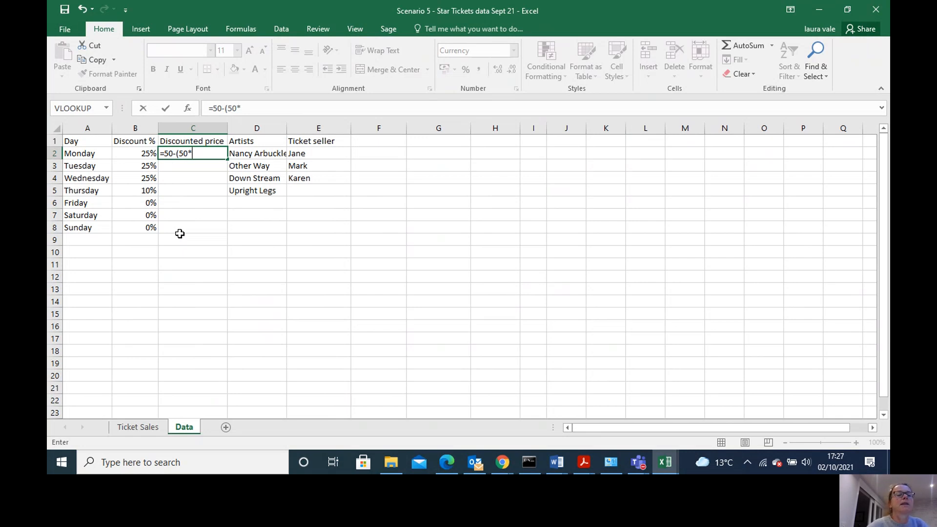
{"action": "left_click", "coordinate": [136, 153]}
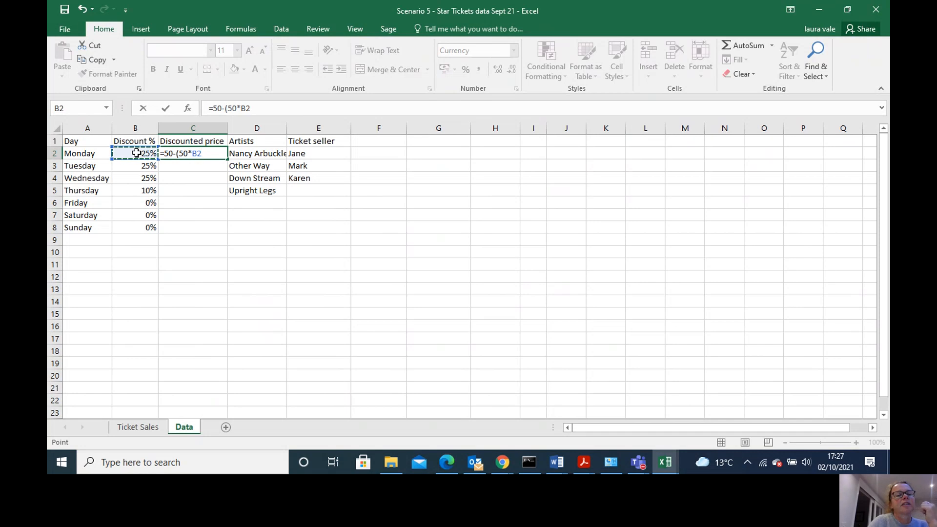
{"action": "type", "text": ")"}
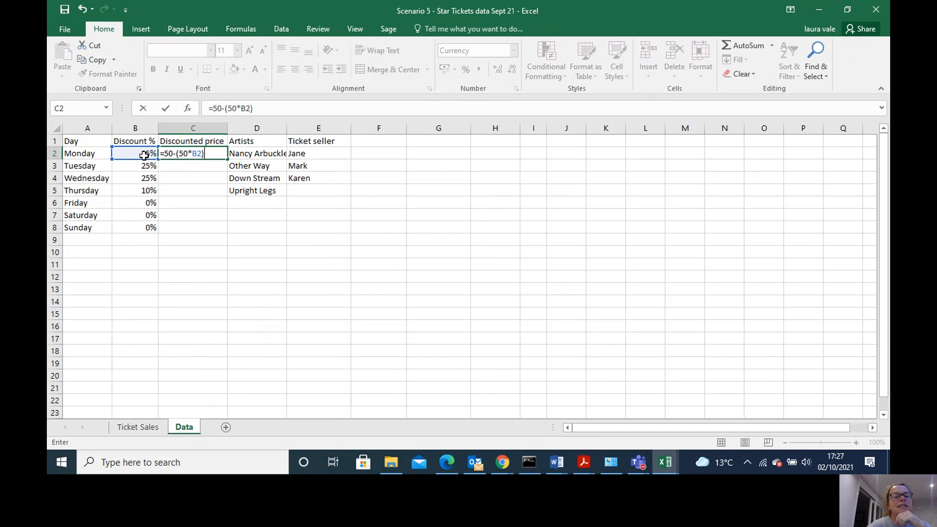
{"action": "key", "text": "Return"}
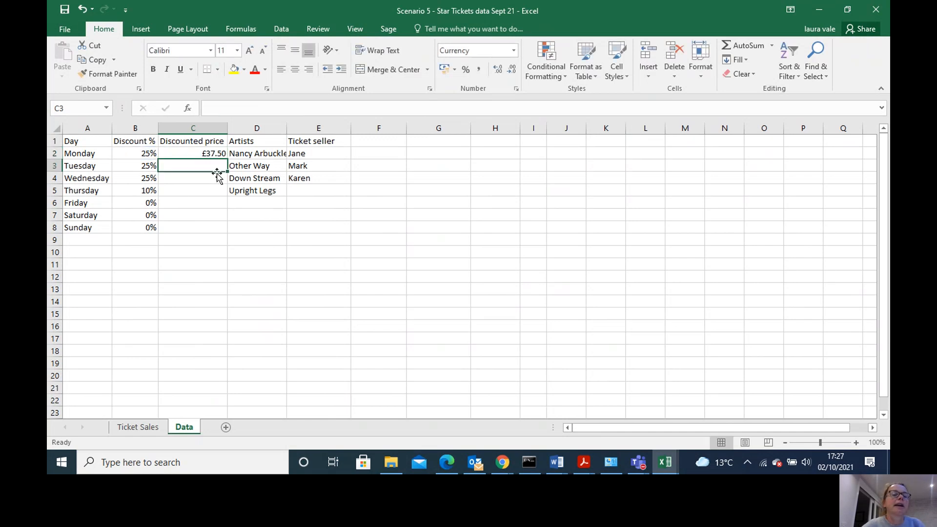
{"action": "left_click", "coordinate": [207, 154]}
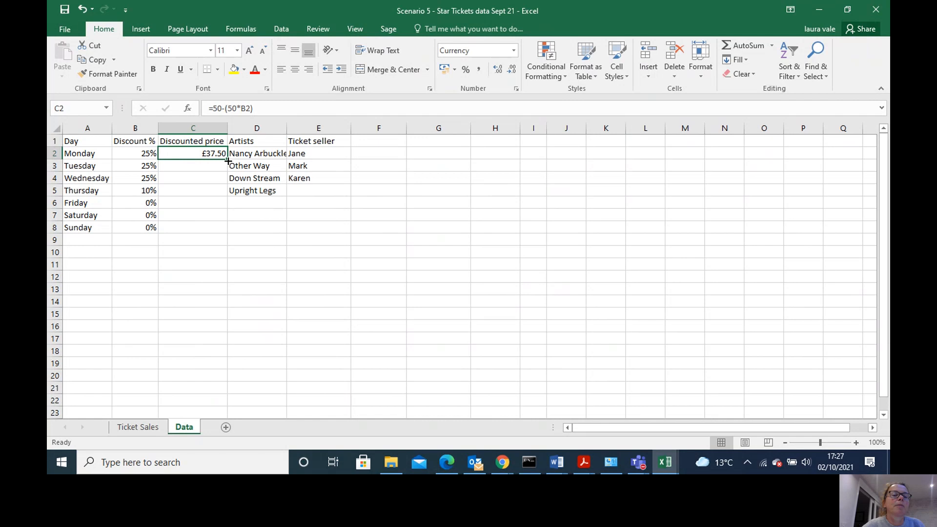
{"action": "double_click", "coordinate": [227, 159]}
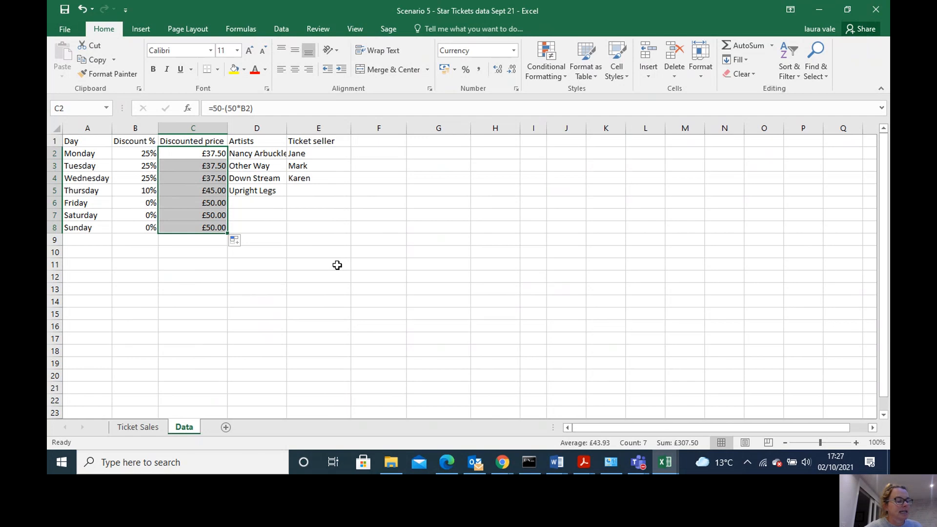
{"action": "left_click", "coordinate": [251, 155]}
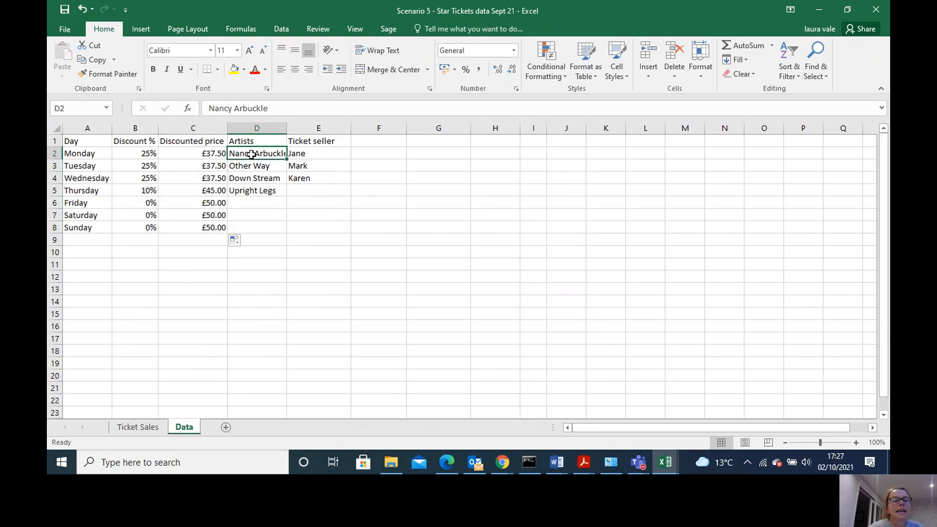
{"action": "left_click", "coordinate": [305, 228]}
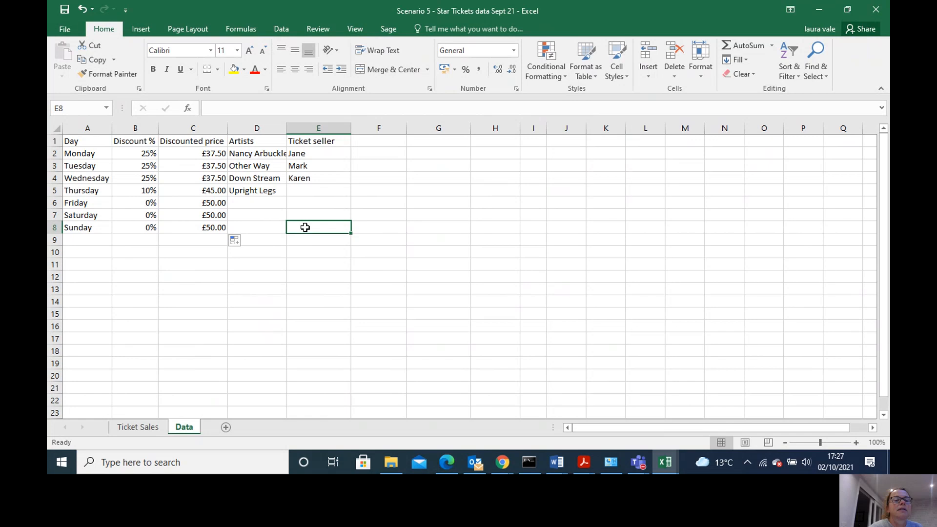
{"action": "left_click", "coordinate": [255, 154]}
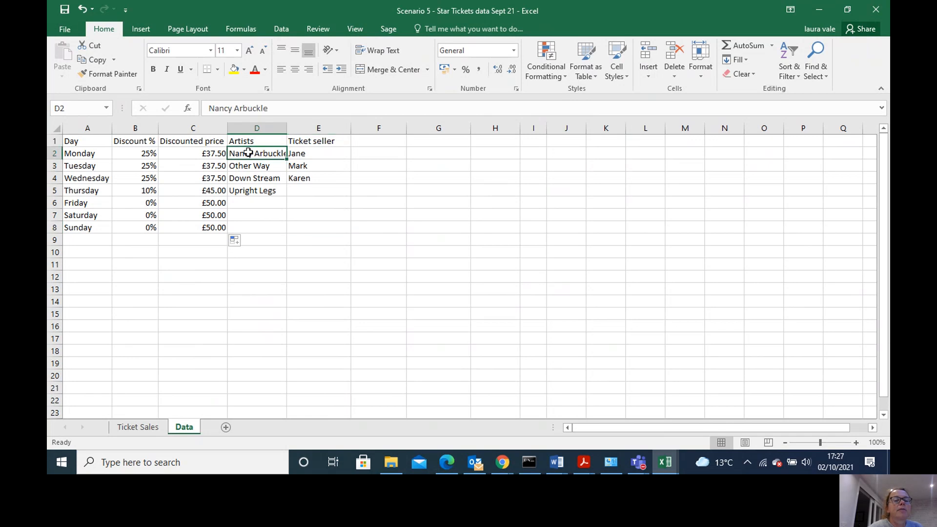
{"action": "left_click", "coordinate": [299, 227]}
- Enter trial text in cells E6 and B12 of the Data sheet to test whether they are editable, and clear it
{"action": "left_click", "coordinate": [316, 205]}
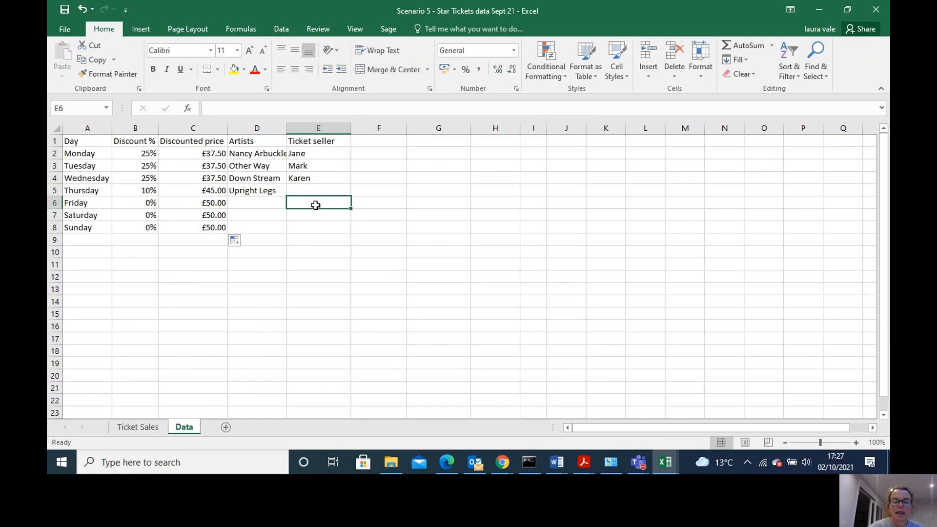
{"action": "type", "text": "kate"}
{"action": "key", "text": "BackSpace"}
{"action": "key", "text": "BackSpace"}
{"action": "key", "text": "BackSpace"}
{"action": "key", "text": "BackSpace"}
{"action": "left_click", "coordinate": [156, 277]}
{"action": "type", "text": "lk;k;"}
{"action": "key", "text": "Return"}
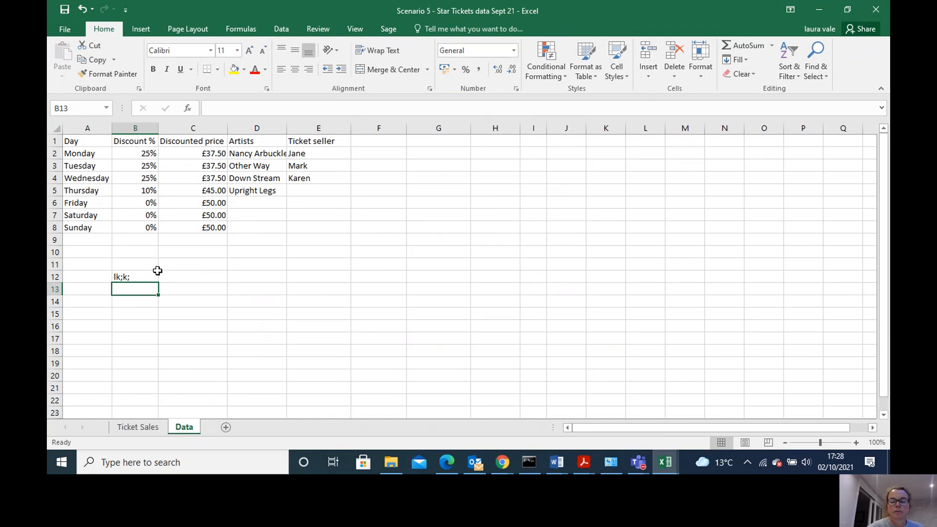
{"action": "left_click", "coordinate": [158, 275]}
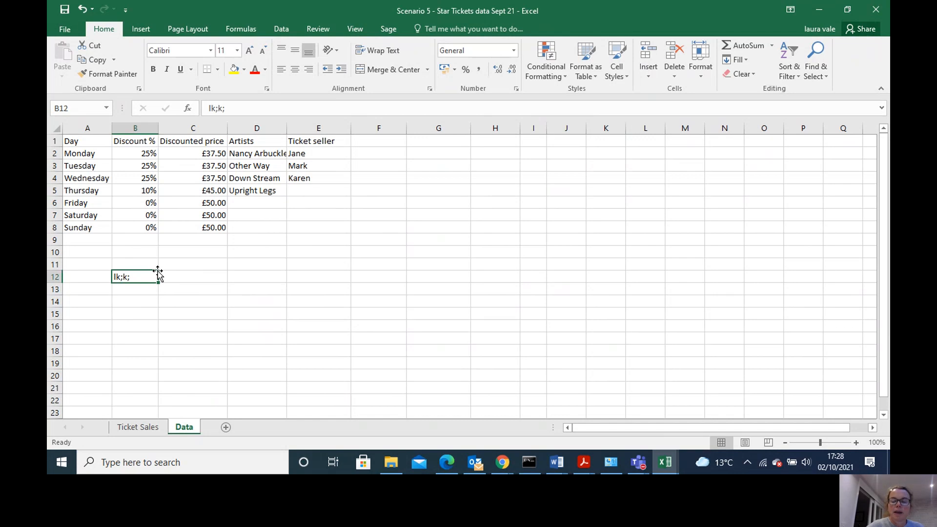
{"action": "key", "text": "BackSpace"}
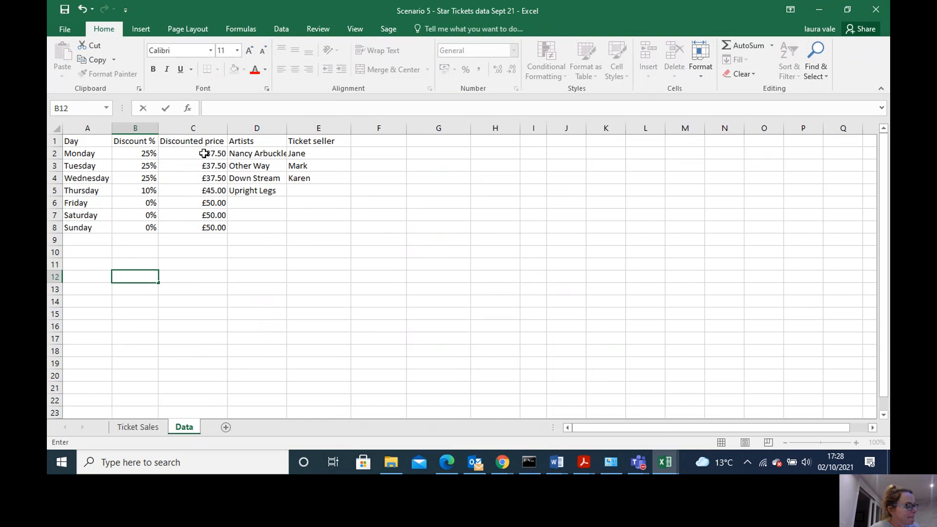
- Remove the Locked protection setting from the Artists and Ticket seller cells D2:E8
{"action": "left_click_drag", "start_coordinate": [244, 155], "coordinate": [303, 223]}
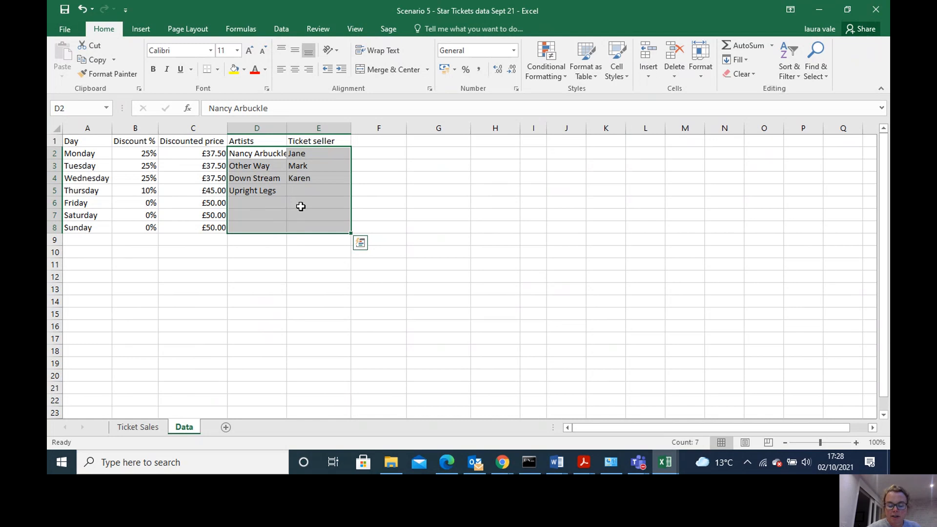
{"action": "right_click", "coordinate": [300, 207]}
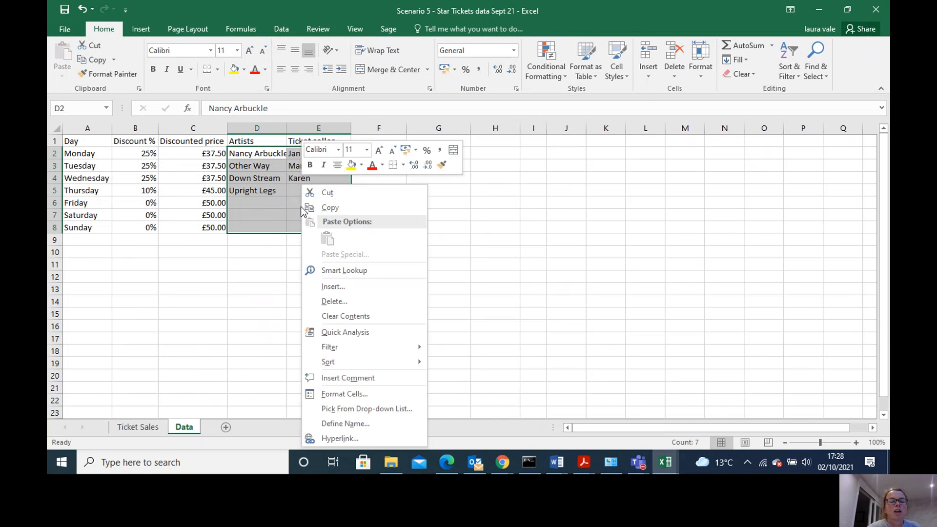
{"action": "left_click", "coordinate": [342, 394]}
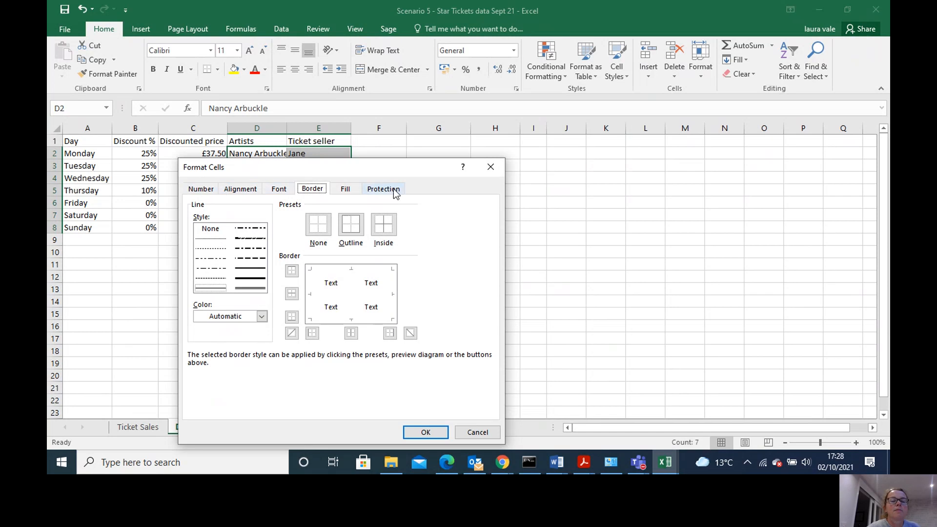
{"action": "left_click", "coordinate": [385, 189]}
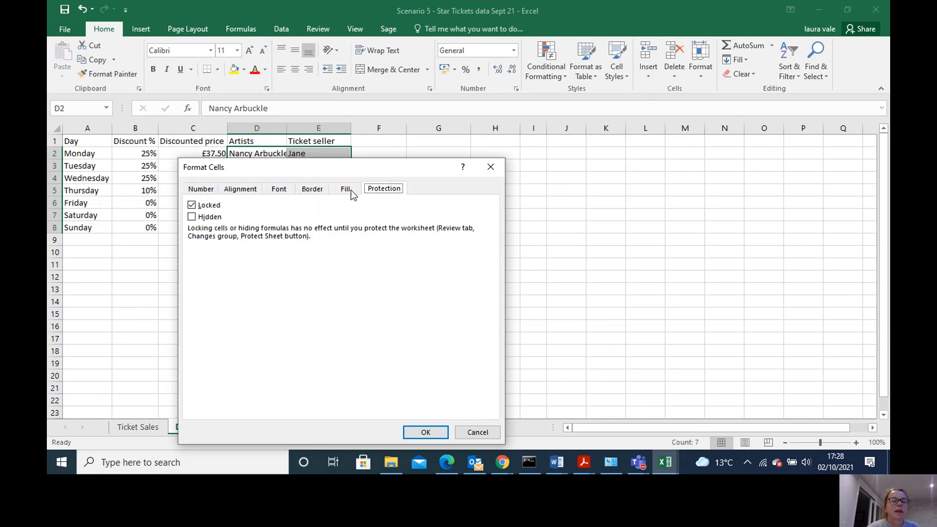
{"action": "left_click", "coordinate": [191, 206]}
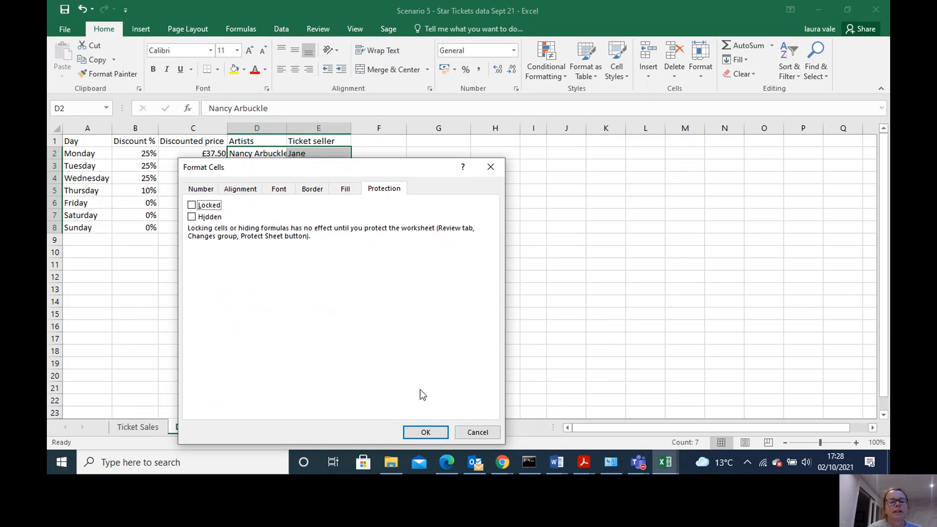
{"action": "left_click", "coordinate": [414, 433]}
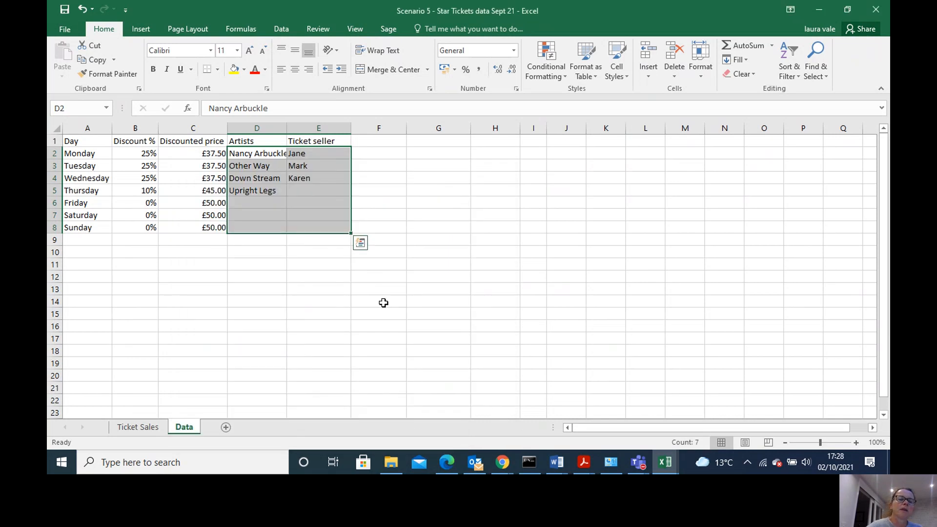
{"action": "left_click", "coordinate": [384, 303]}
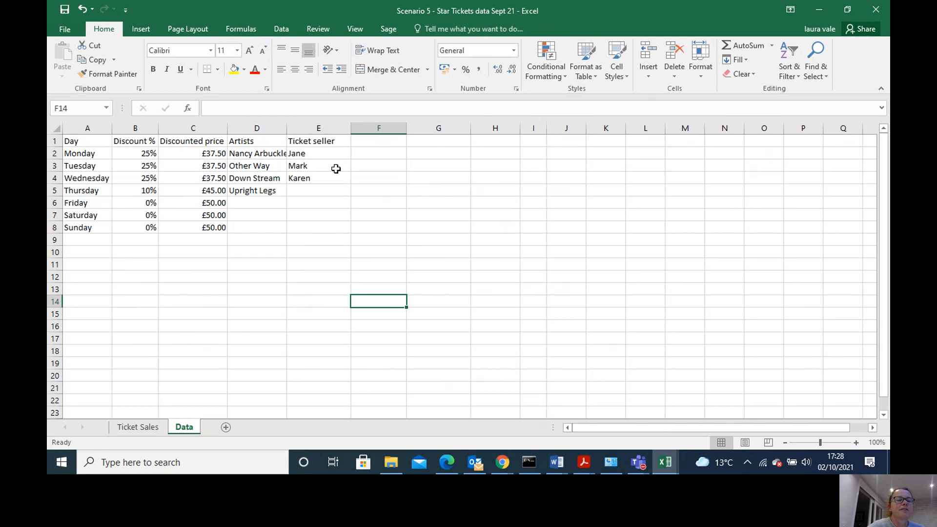
- Protect the Data sheet without a password, allowing users to select locked and unlocked cells only
{"action": "left_click", "coordinate": [55, 131]}
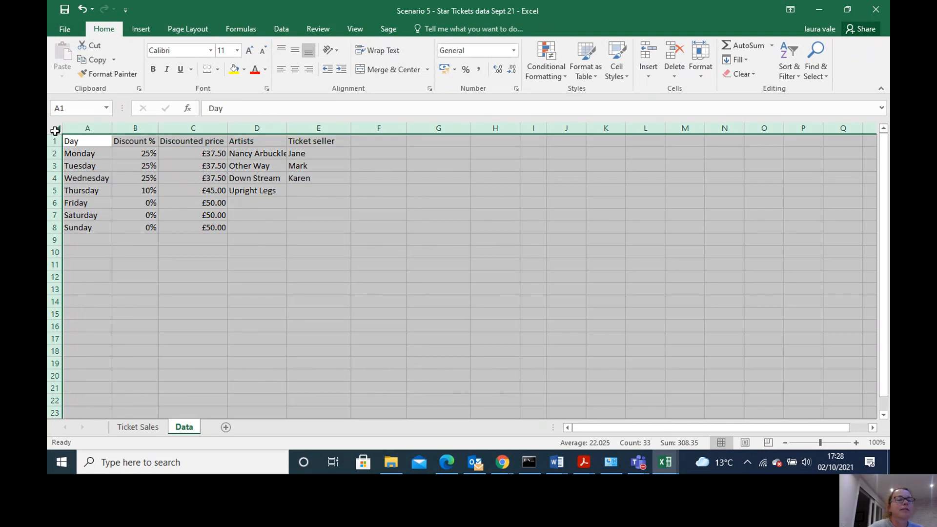
{"action": "left_click", "coordinate": [325, 29]}
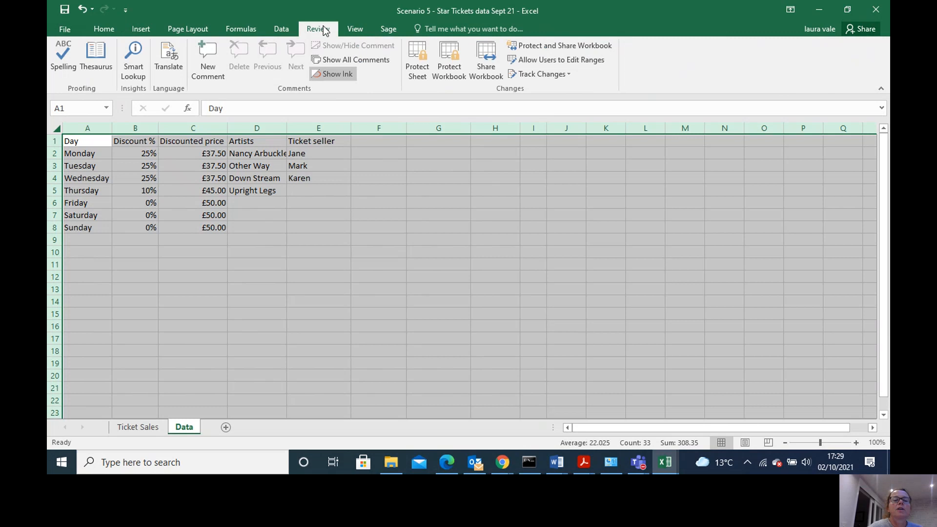
{"action": "left_click", "coordinate": [422, 70]}
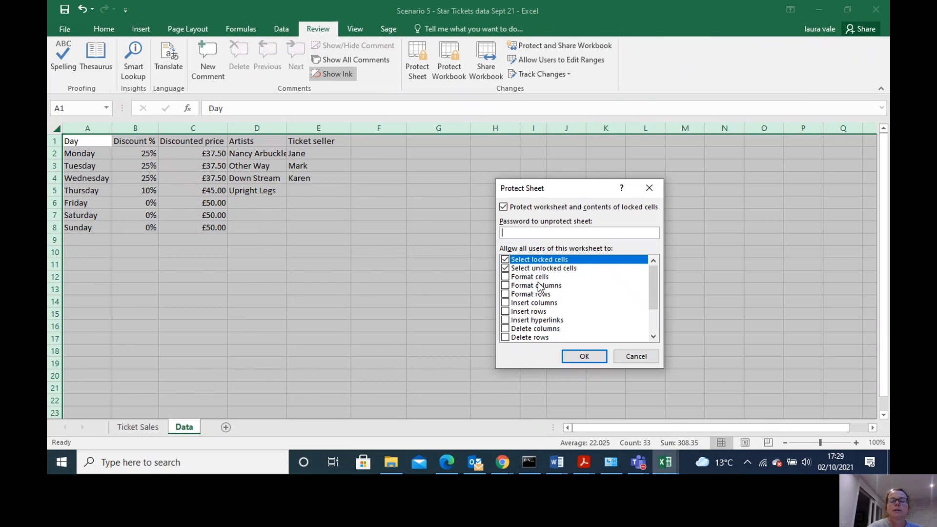
{"action": "left_click", "coordinate": [565, 359]}
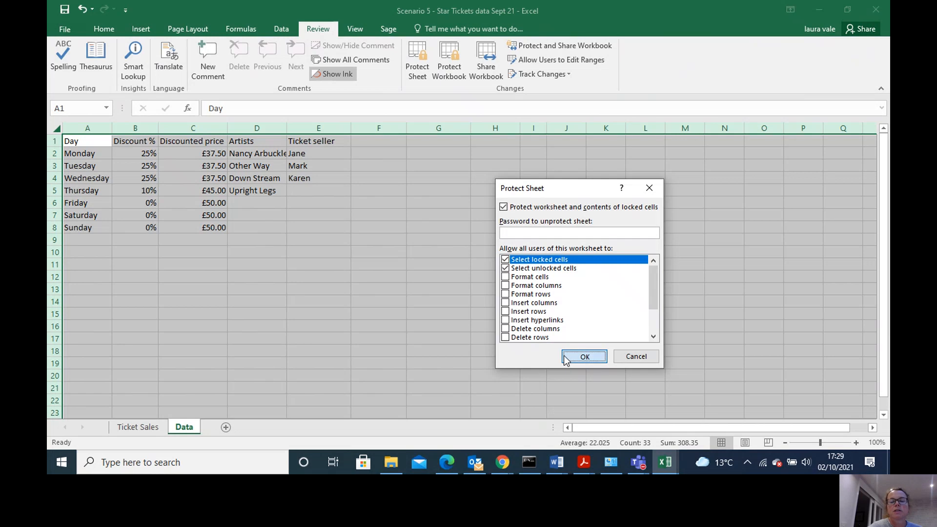
{"action": "left_click", "coordinate": [475, 300]}
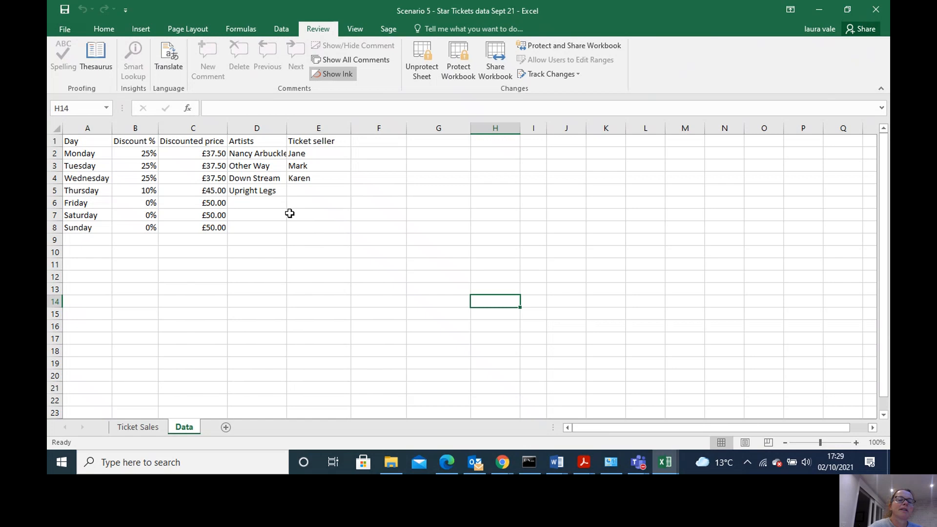
- Enter trial text in the unlocked cell E6 to test the sheet protection, and erase it
{"action": "left_click", "coordinate": [308, 205]}
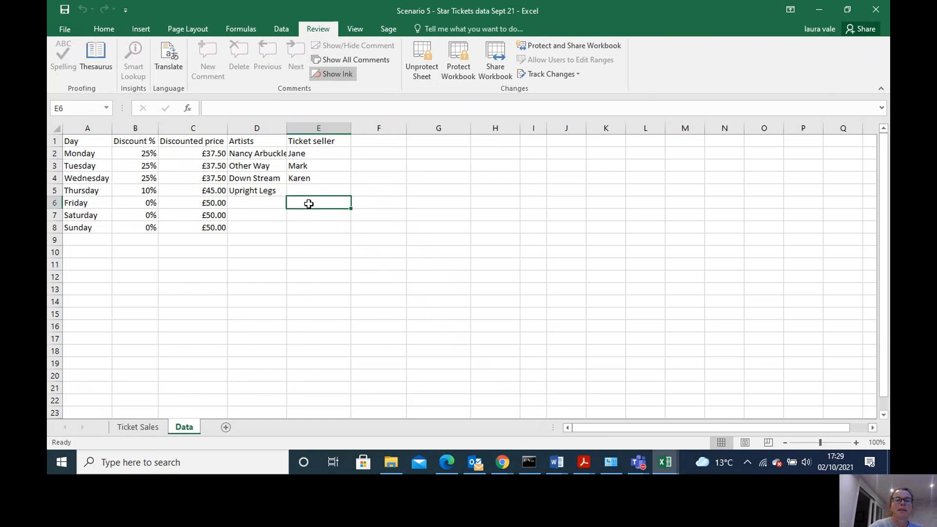
{"action": "type", "text": "hkjhkjhk"}
{"action": "key", "text": "BackSpace"}
{"action": "key", "text": "BackSpace"}
{"action": "key", "text": "BackSpace"}
{"action": "key", "text": "BackSpace"}
{"action": "key", "text": "BackSpace"}
{"action": "key", "text": "BackSpace"}
{"action": "key", "text": "BackSpace"}
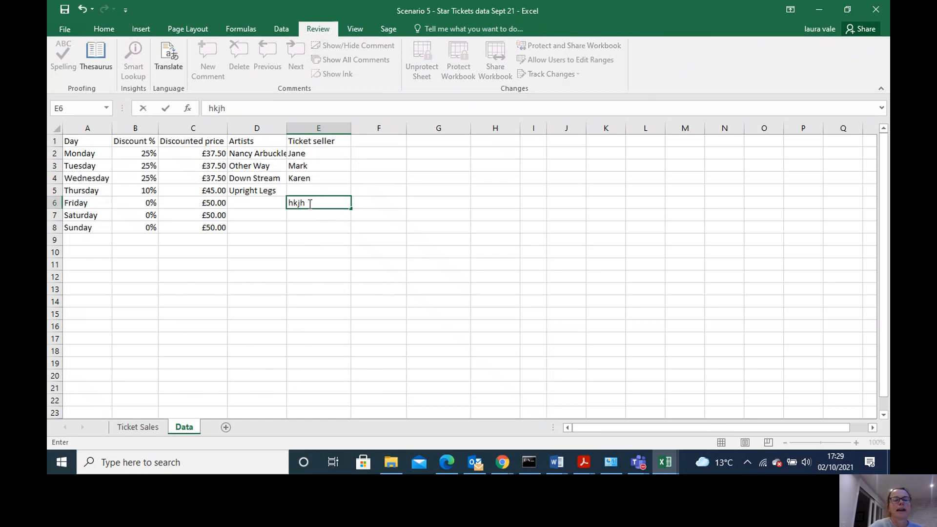
- Try to edit the locked cell B11 to test the sheet protection
{"action": "left_click", "coordinate": [145, 261]}
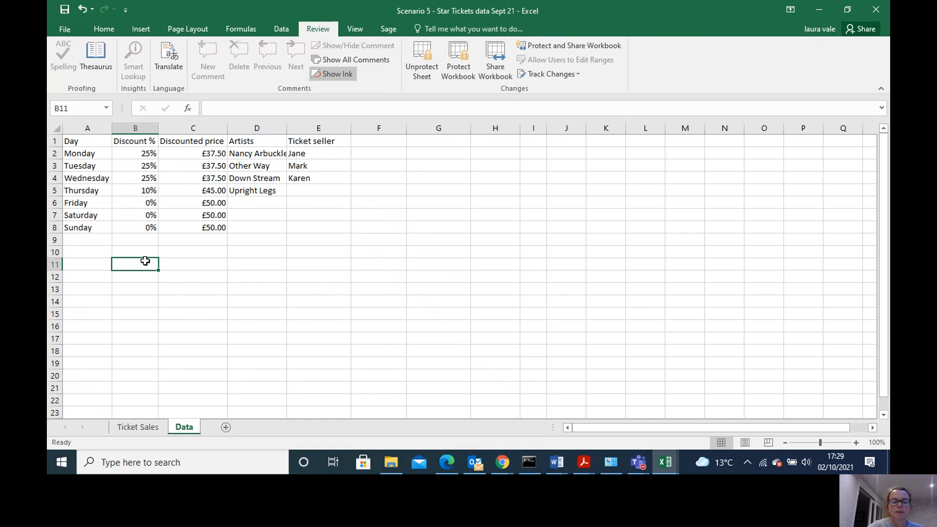
{"action": "double_click", "coordinate": [146, 261]}
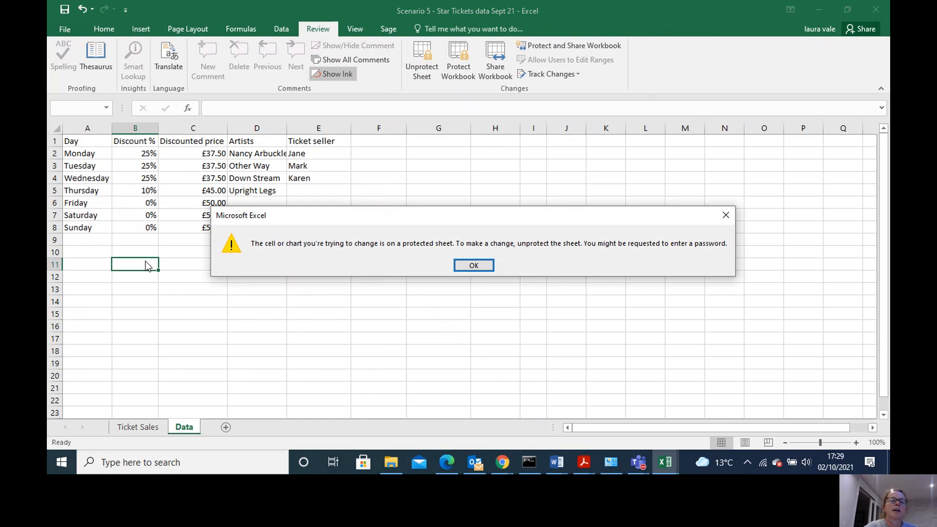
{"action": "left_click", "coordinate": [473, 266]}
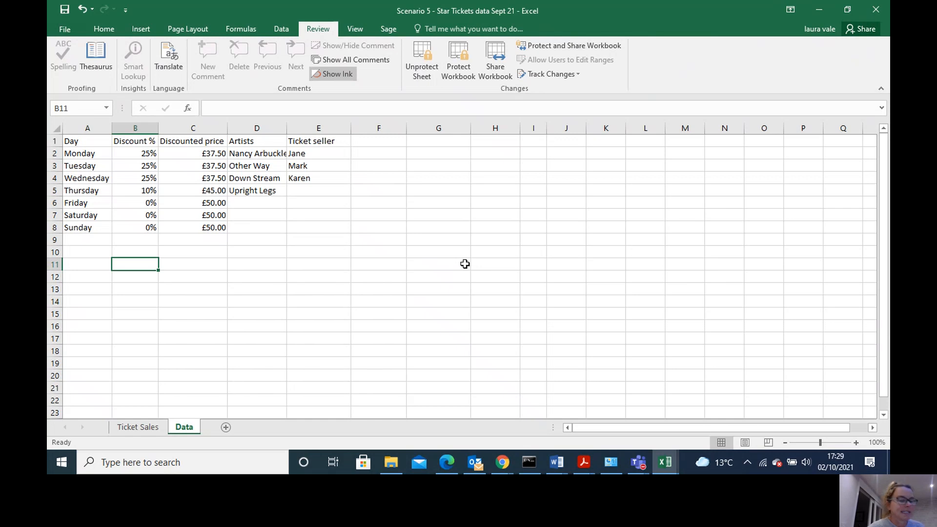
- On the Ticket Sales sheet, add a list validation to the Artist cell A2 with source =Data!$D$2:$D$5
{"action": "left_click", "coordinate": [151, 427]}
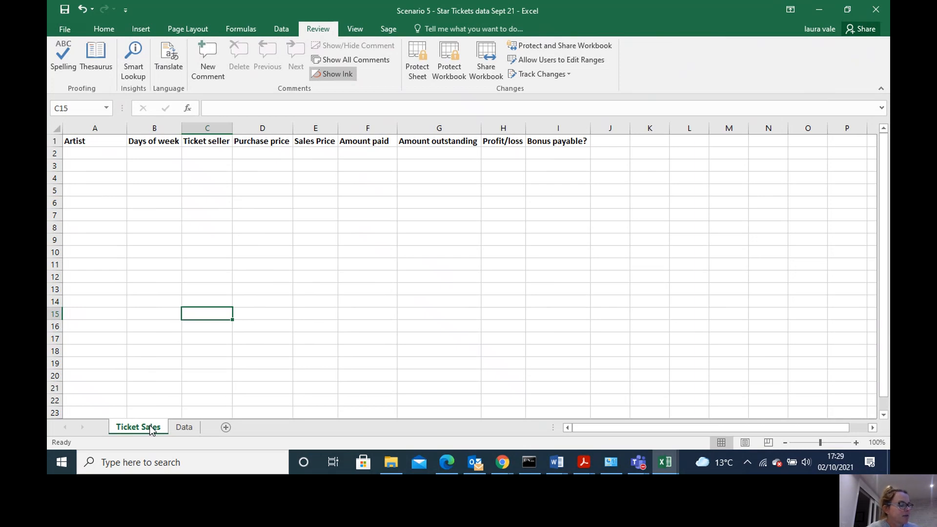
{"action": "left_click", "coordinate": [98, 153]}
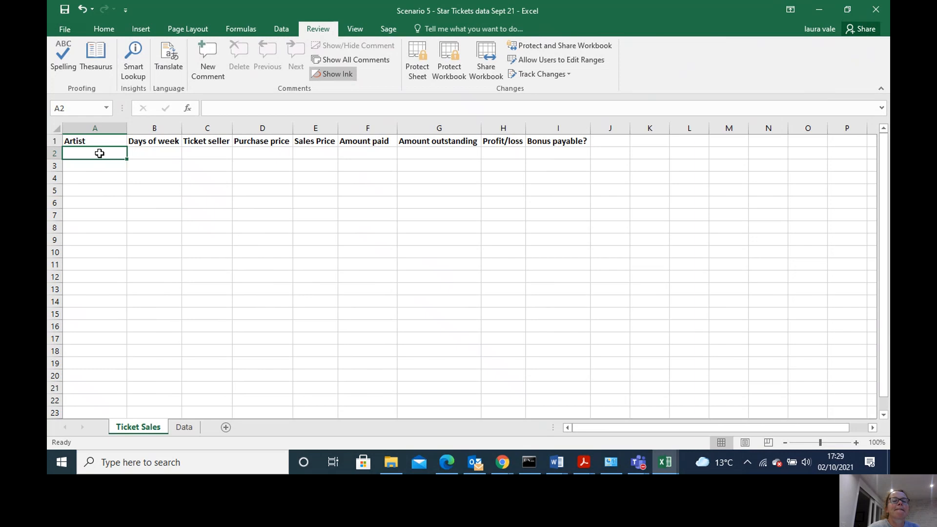
{"action": "left_click", "coordinate": [277, 28]}
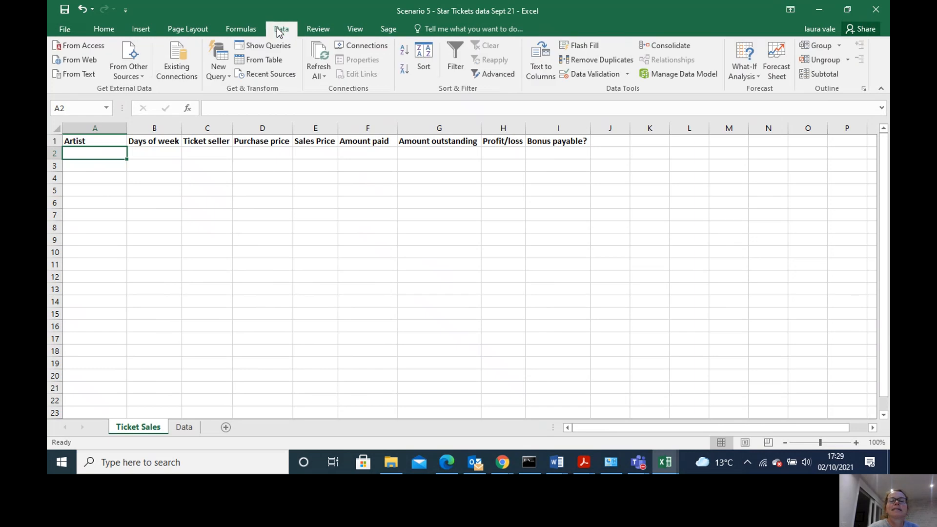
{"action": "left_click", "coordinate": [625, 74]}
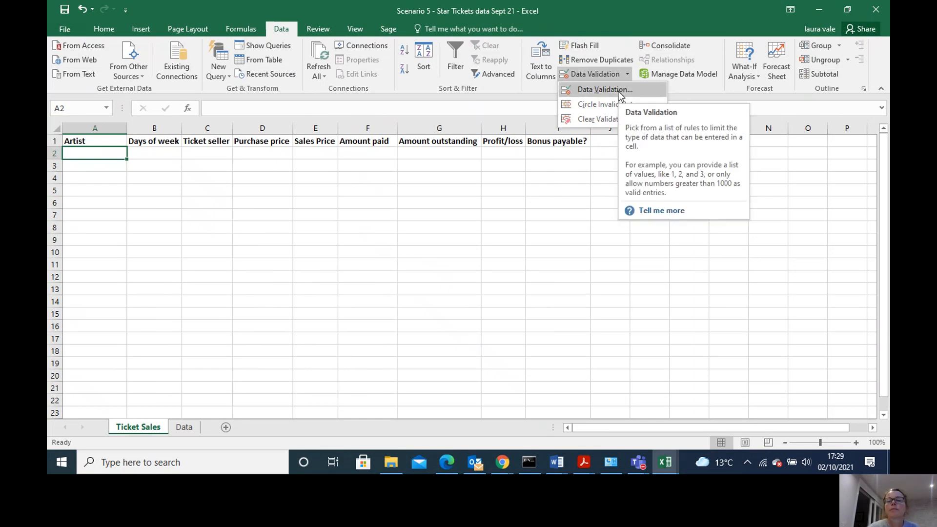
{"action": "left_click", "coordinate": [619, 92]}
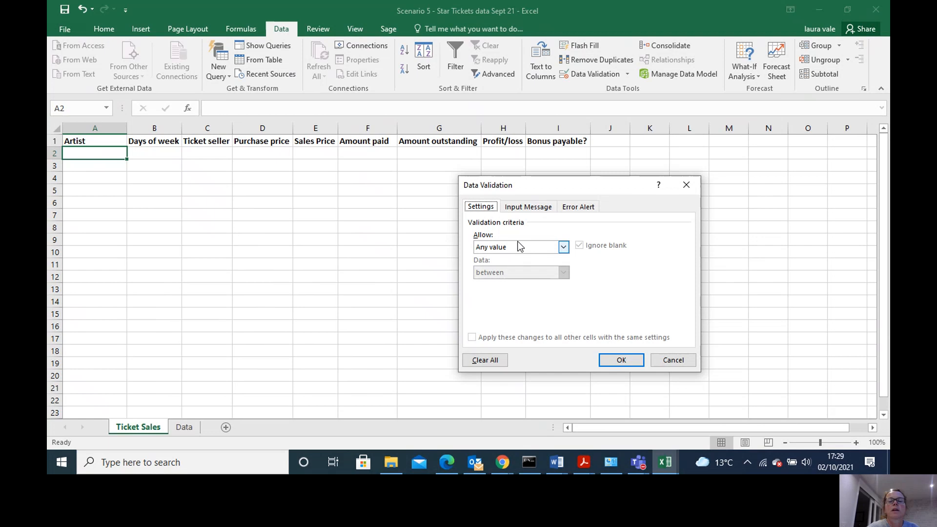
{"action": "left_click", "coordinate": [564, 247]}
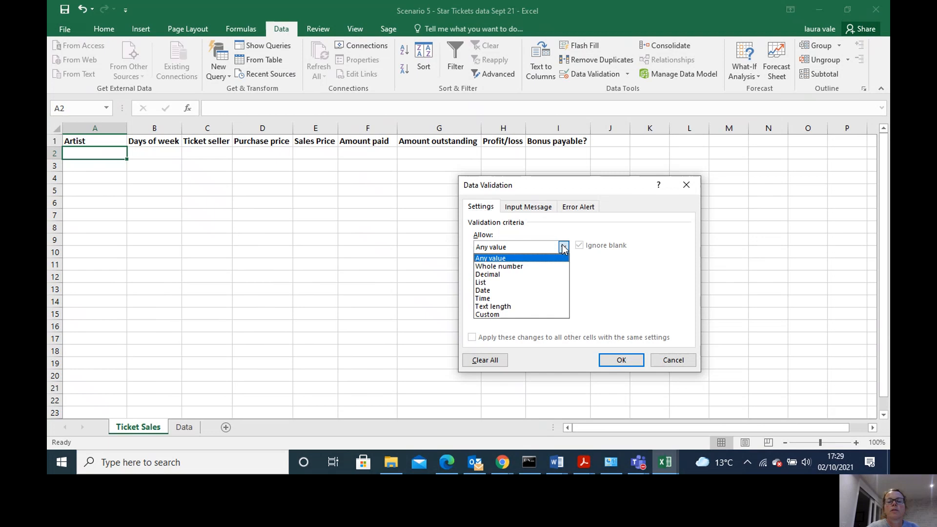
{"action": "left_click", "coordinate": [511, 278]}
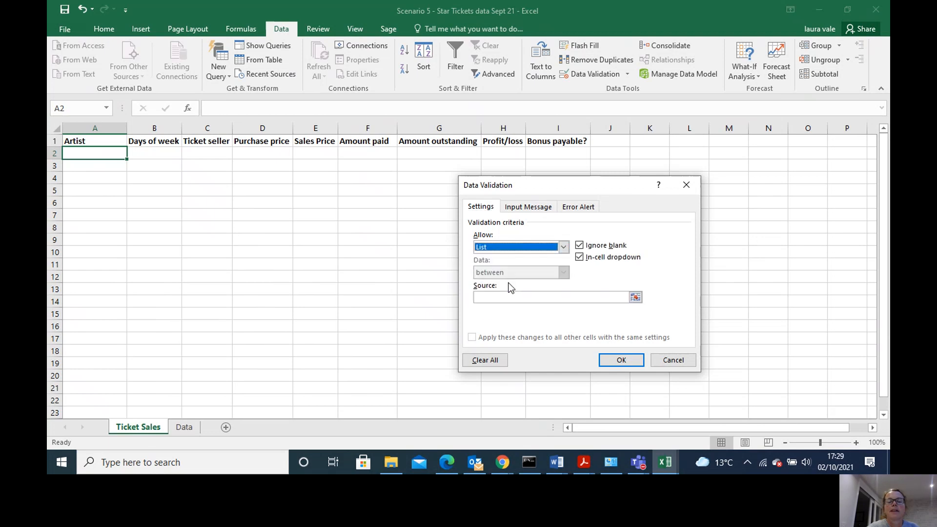
{"action": "left_click", "coordinate": [635, 297]}
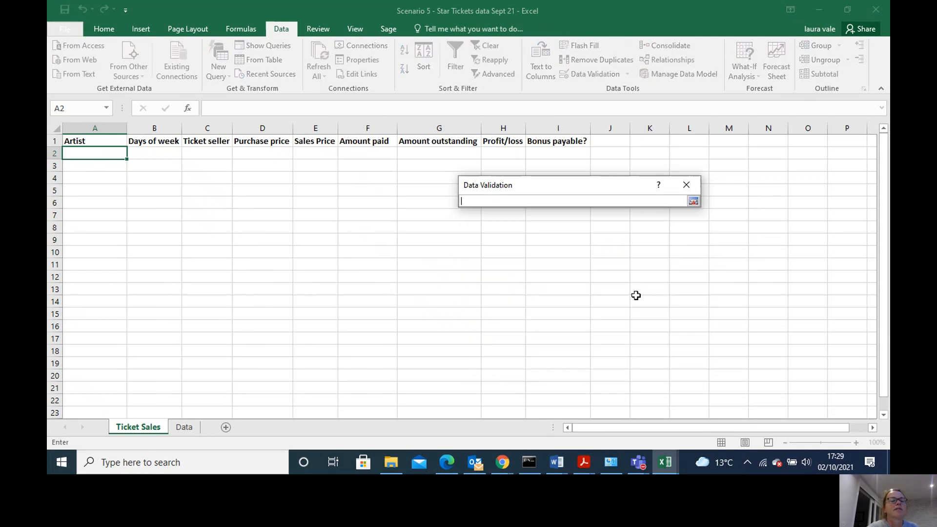
{"action": "left_click", "coordinate": [182, 430]}
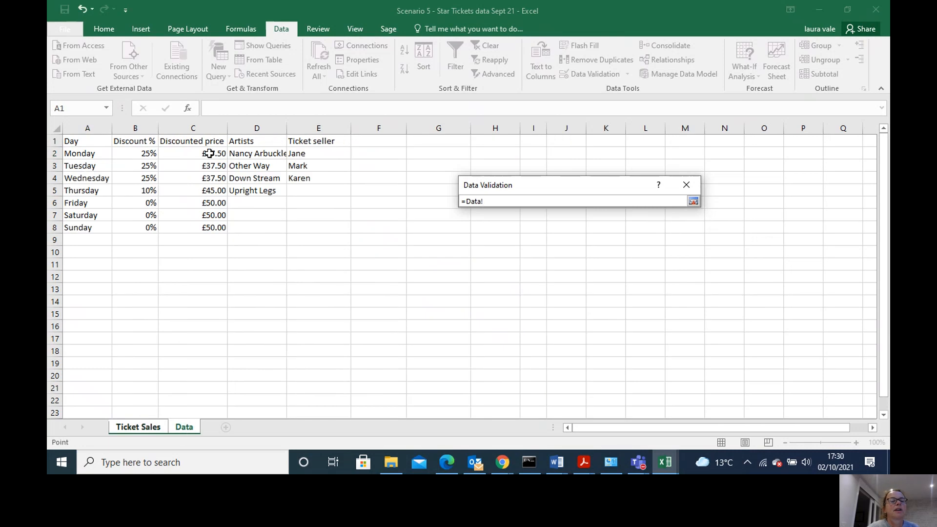
{"action": "left_click_drag", "start_coordinate": [245, 152], "coordinate": [246, 190]}
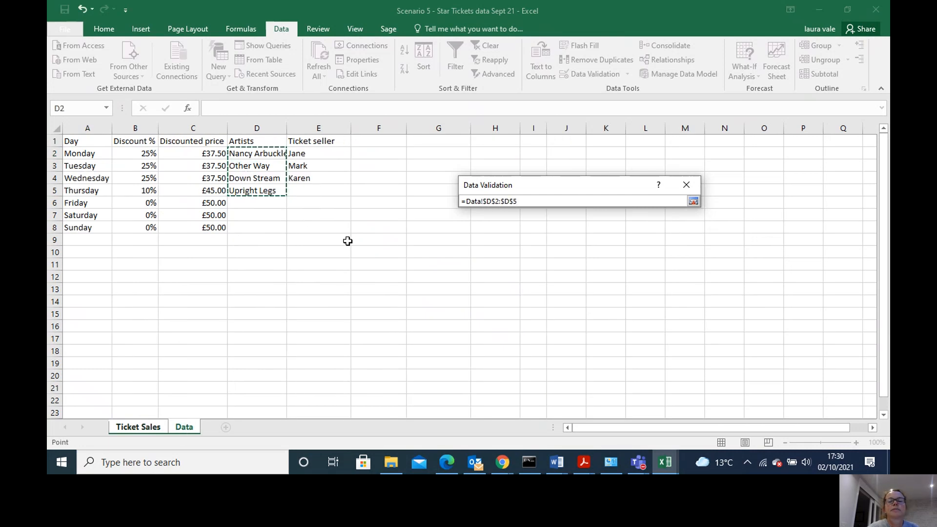
{"action": "left_click", "coordinate": [693, 201]}
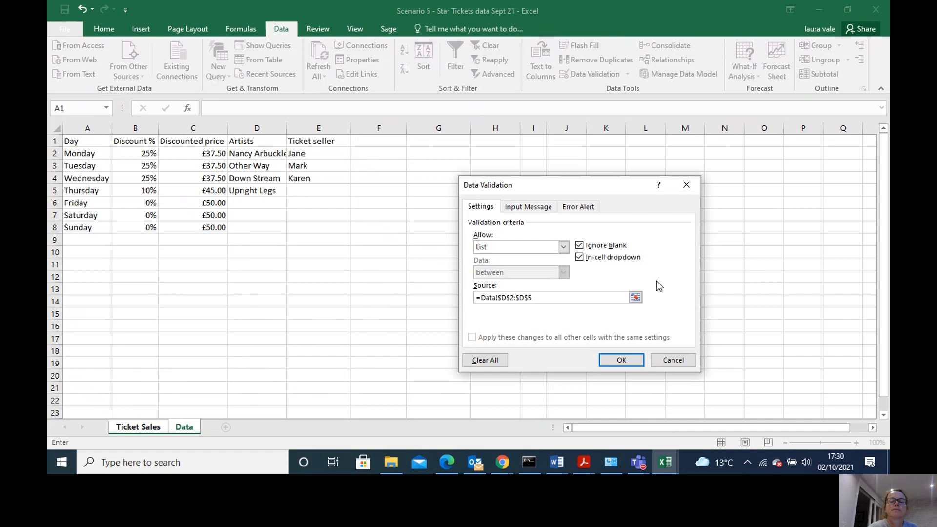
{"action": "left_click", "coordinate": [624, 360]}
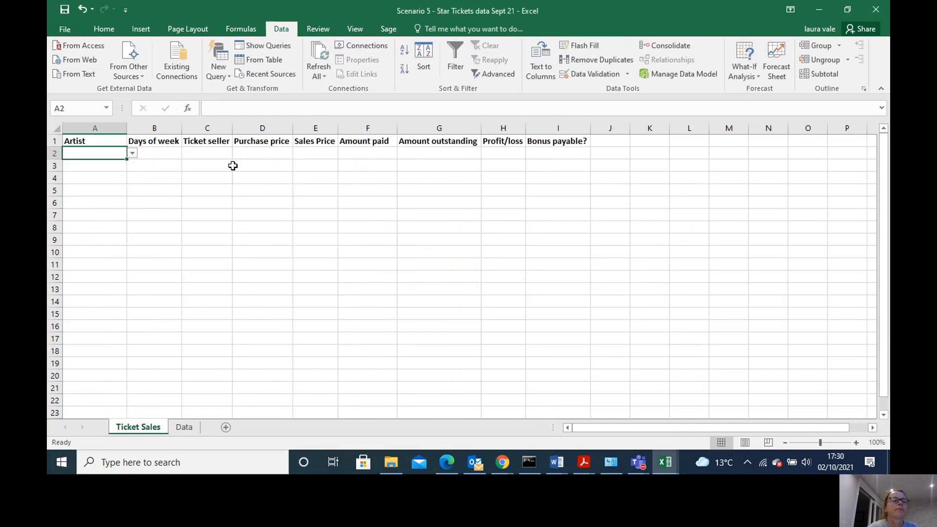
- Add a list validation to the Days of week cell B2 with source =Data!$A$2:$A$8
{"action": "left_click", "coordinate": [160, 153]}
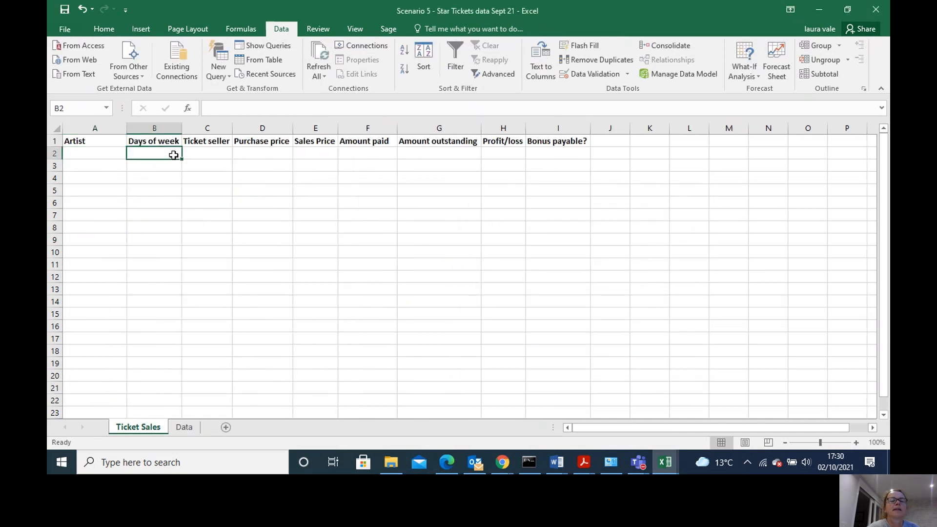
{"action": "left_click", "coordinate": [592, 74]}
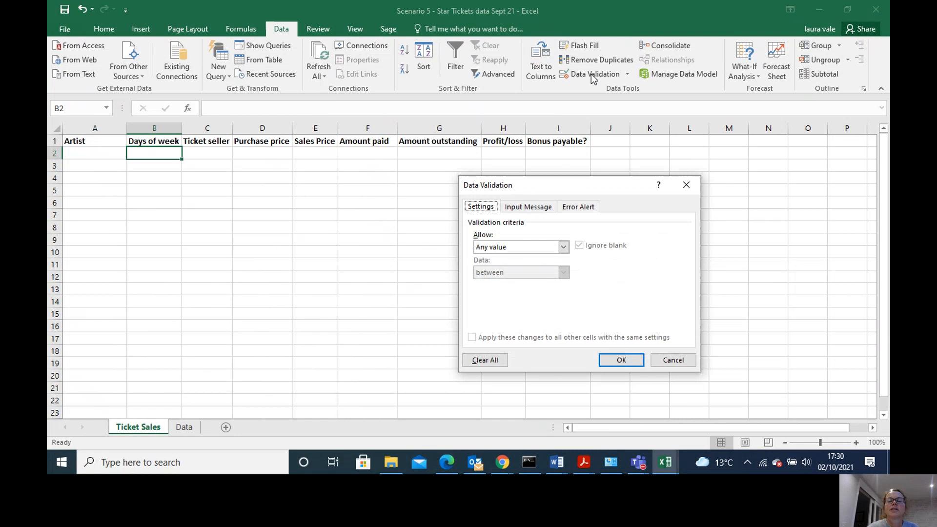
{"action": "left_click", "coordinate": [566, 246]}
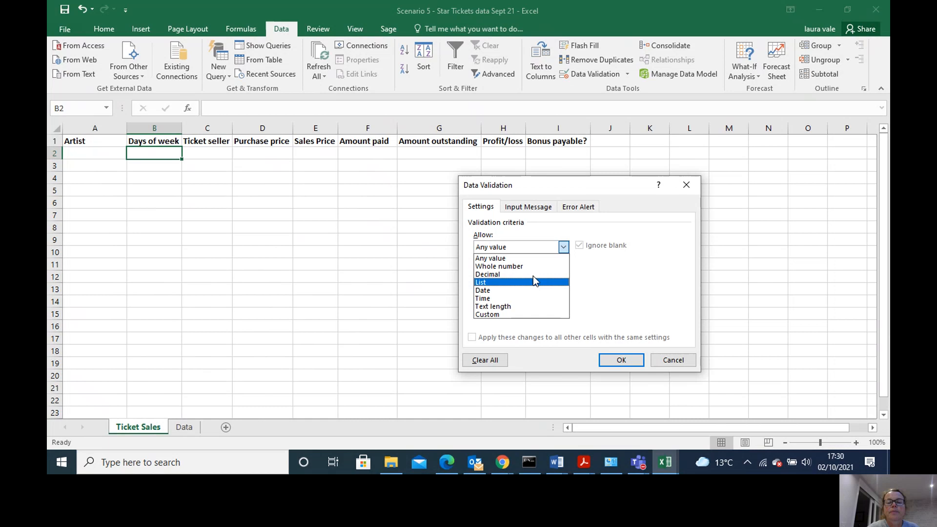
{"action": "left_click", "coordinate": [510, 288]}
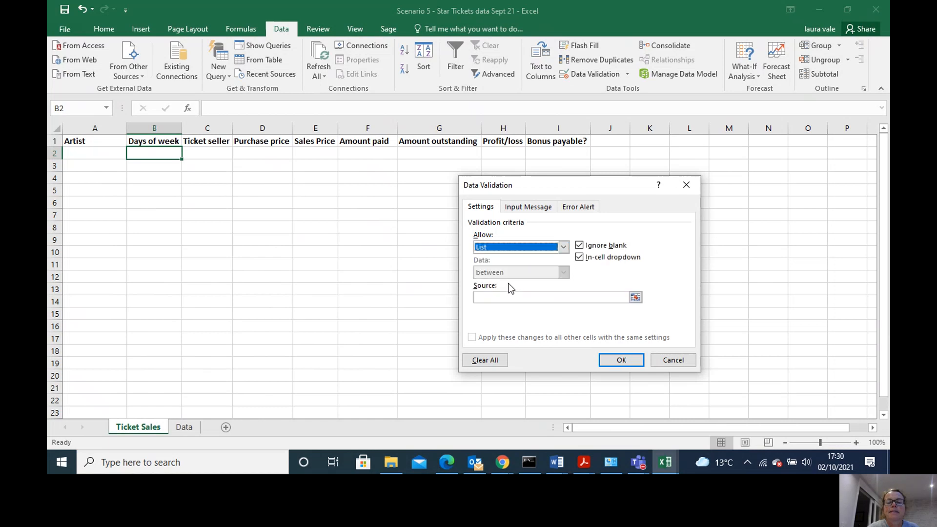
{"action": "left_click", "coordinate": [635, 297]}
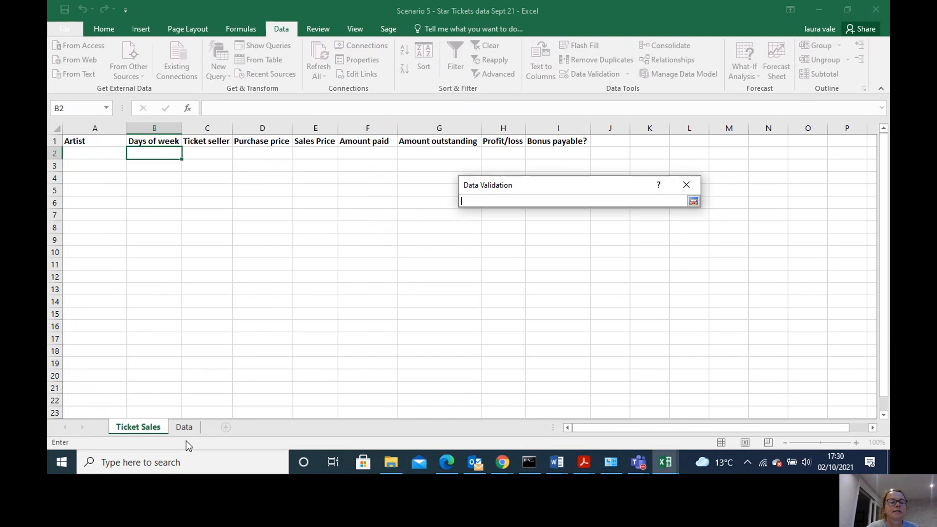
{"action": "left_click", "coordinate": [184, 427]}
{"action": "left_click_drag", "start_coordinate": [90, 153], "coordinate": [83, 229]}
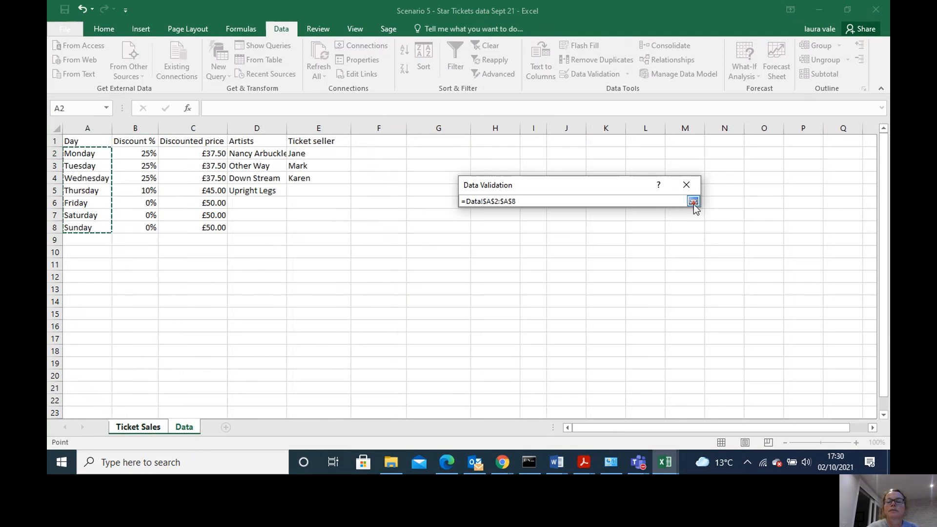
{"action": "left_click", "coordinate": [693, 201]}
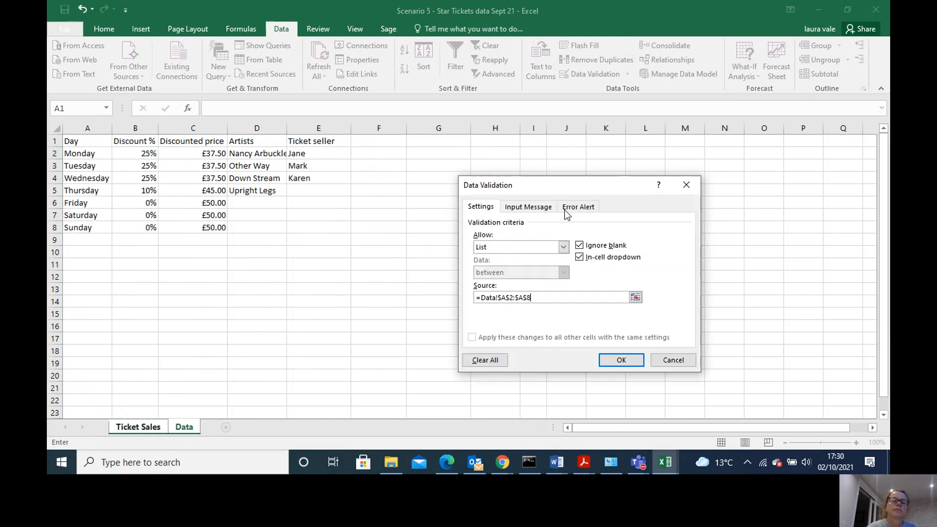
{"action": "left_click", "coordinate": [623, 364]}
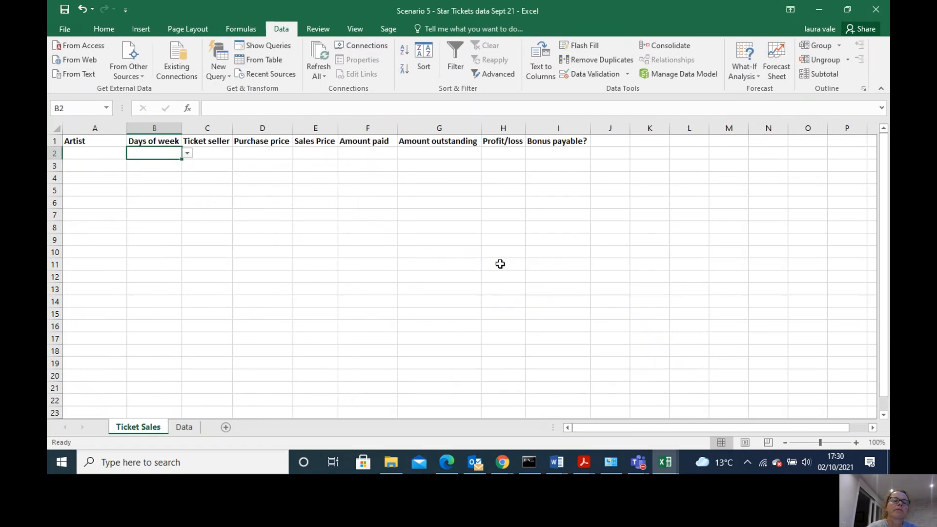
- Add a list validation to the Ticket seller cell C2 with source =Data!$E$2:$E$4
{"action": "left_click", "coordinate": [210, 153]}
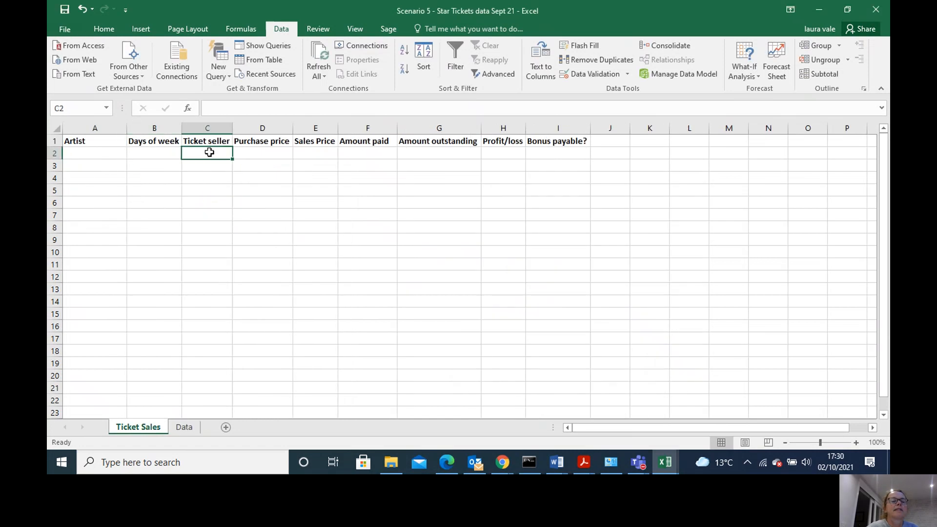
{"action": "left_click", "coordinate": [595, 74]}
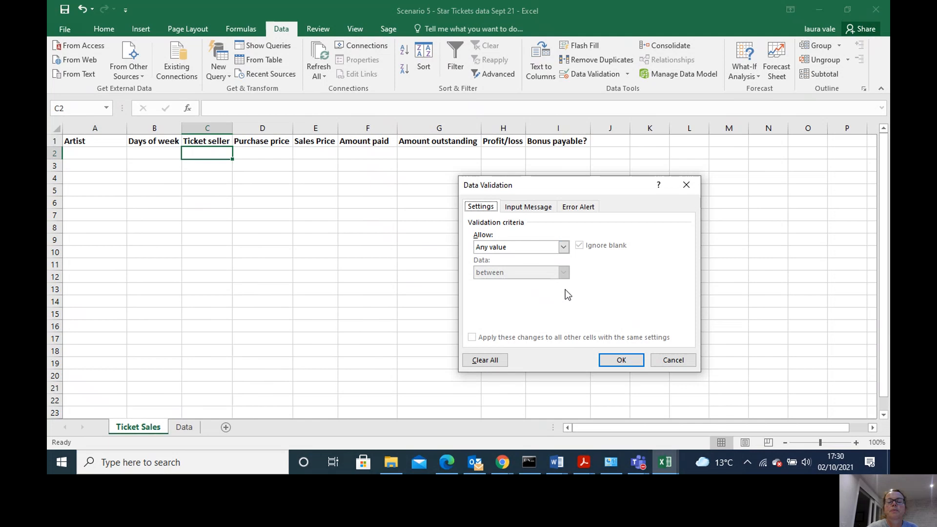
{"action": "left_click", "coordinate": [564, 247]}
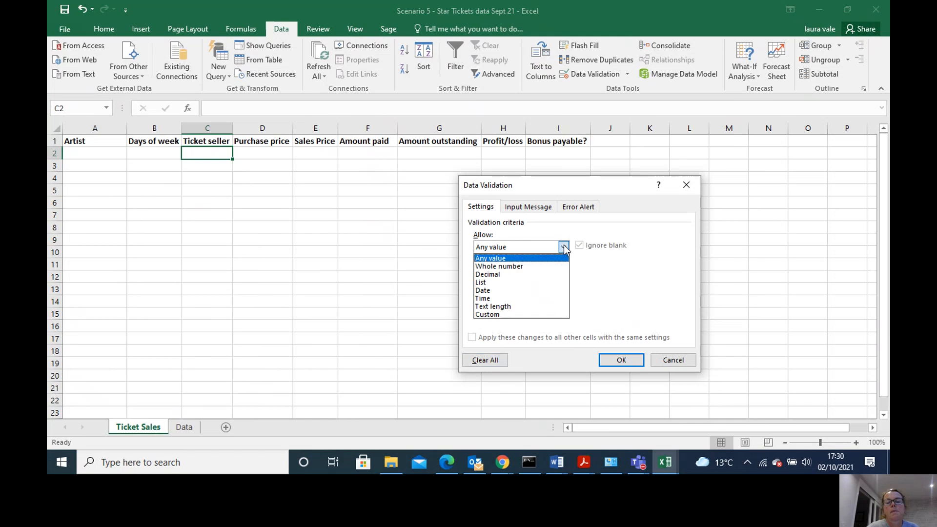
{"action": "left_click", "coordinate": [514, 283]}
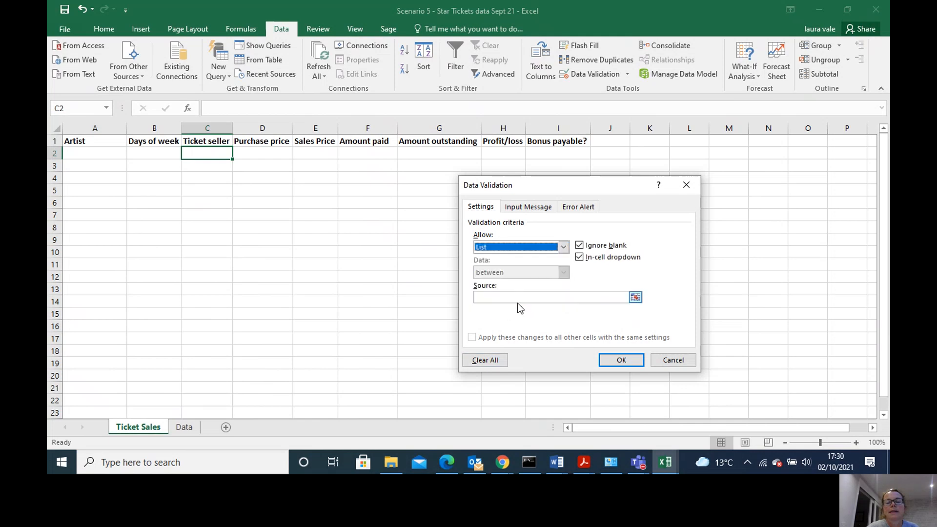
{"action": "left_click", "coordinate": [635, 297]}
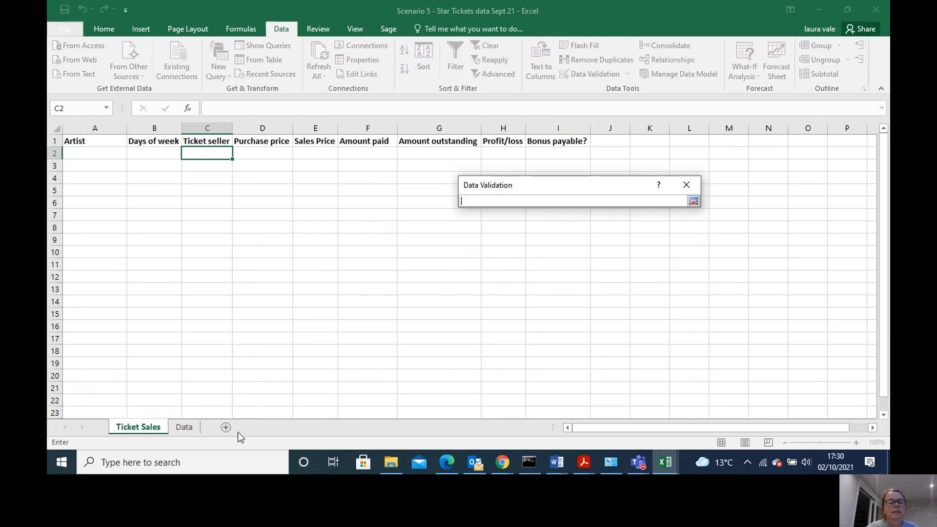
{"action": "left_click", "coordinate": [183, 427]}
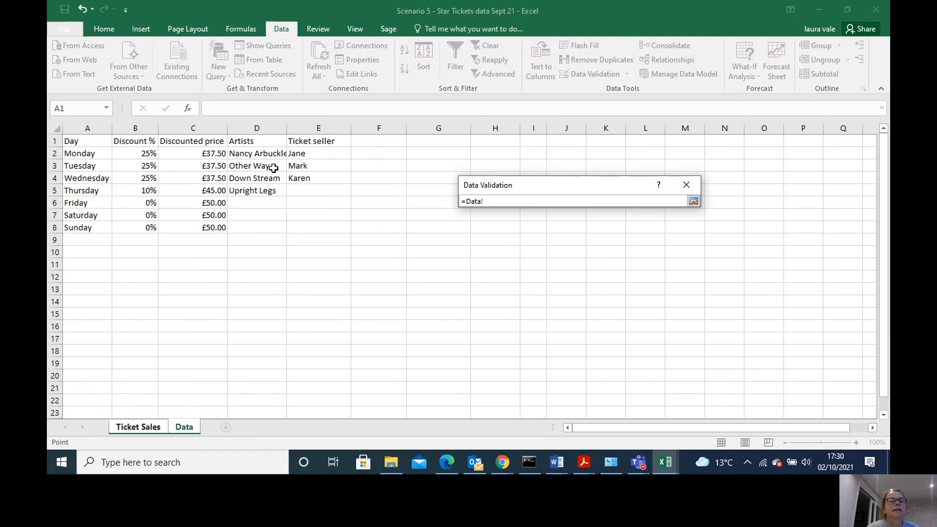
{"action": "left_click_drag", "start_coordinate": [298, 155], "coordinate": [299, 179]}
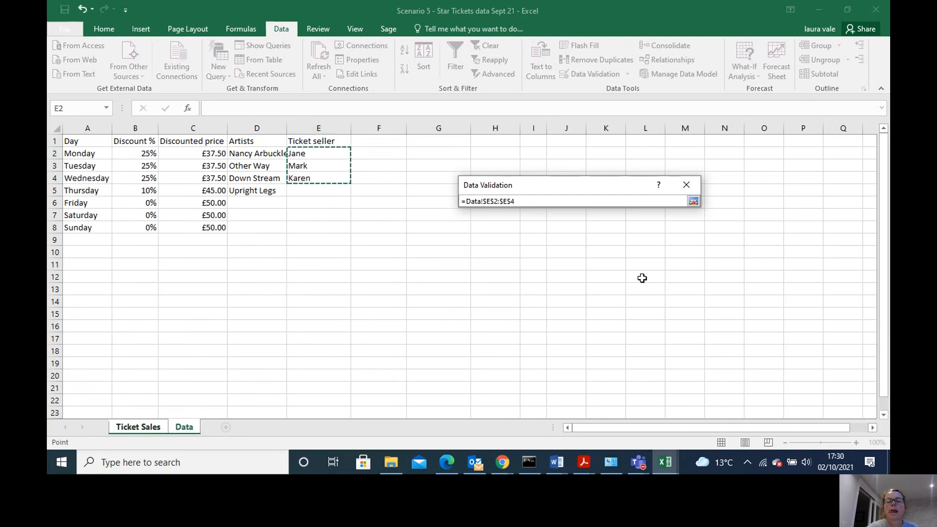
{"action": "left_click", "coordinate": [693, 201]}
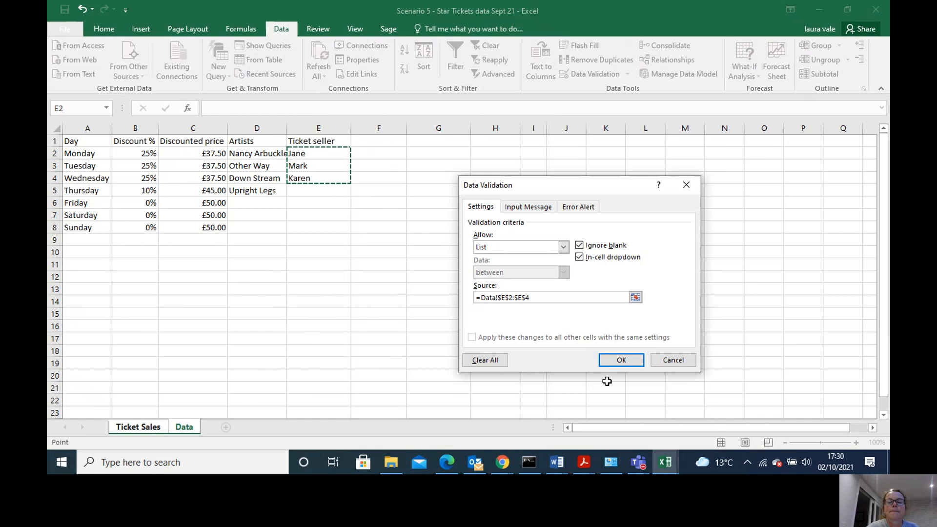
{"action": "left_click", "coordinate": [619, 361]}
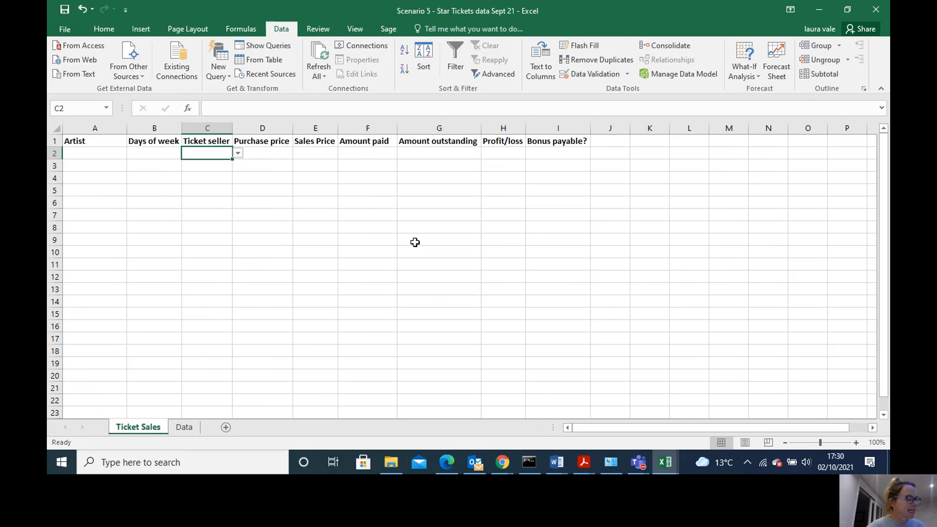
- Copy the dropdown lists in A2:C2 down to row 8, and check the artist list in A8 and the cells below it
{"action": "left_click_drag", "start_coordinate": [98, 154], "coordinate": [234, 237]}
{"action": "left_click", "coordinate": [309, 280]}
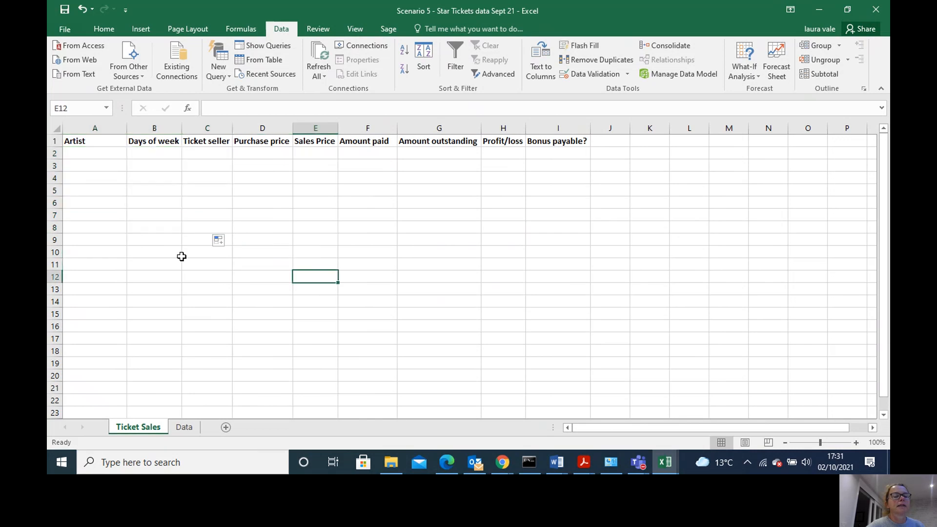
{"action": "left_click", "coordinate": [107, 227]}
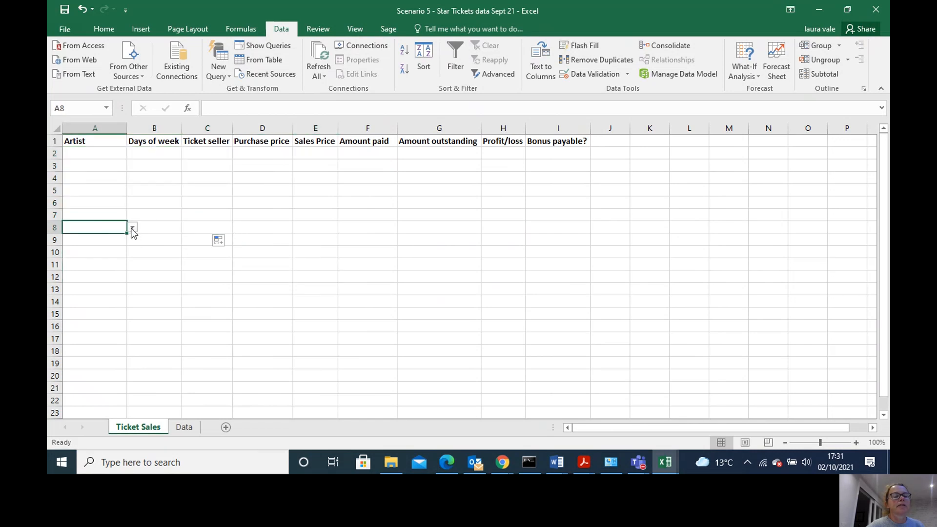
{"action": "left_click", "coordinate": [132, 227]}
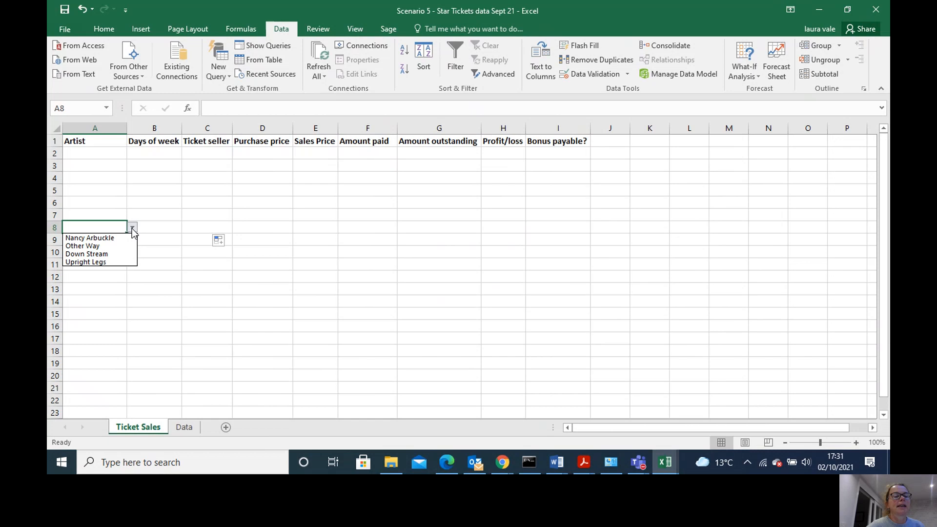
{"action": "left_click", "coordinate": [157, 288]}
{"action": "left_click", "coordinate": [107, 262]}
{"action": "left_click", "coordinate": [110, 251]}
{"action": "left_click", "coordinate": [112, 241]}
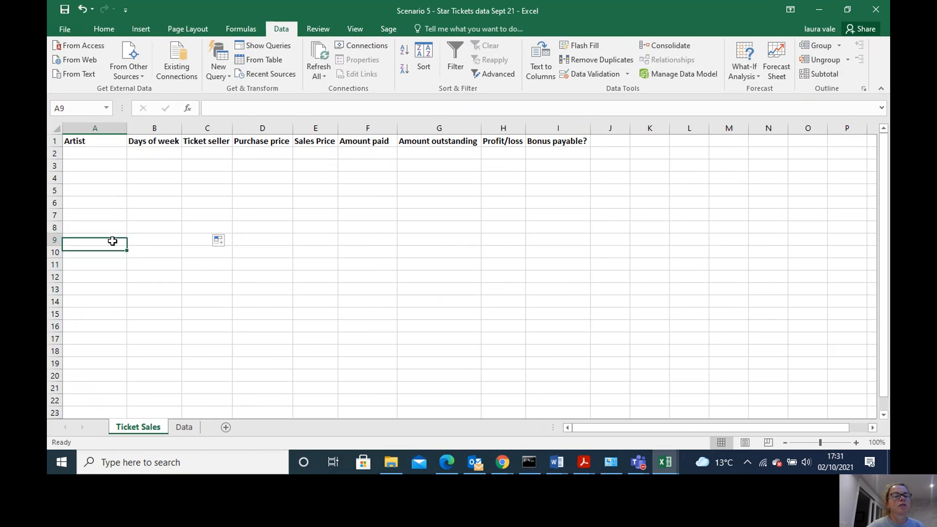
{"action": "left_click", "coordinate": [235, 276]}
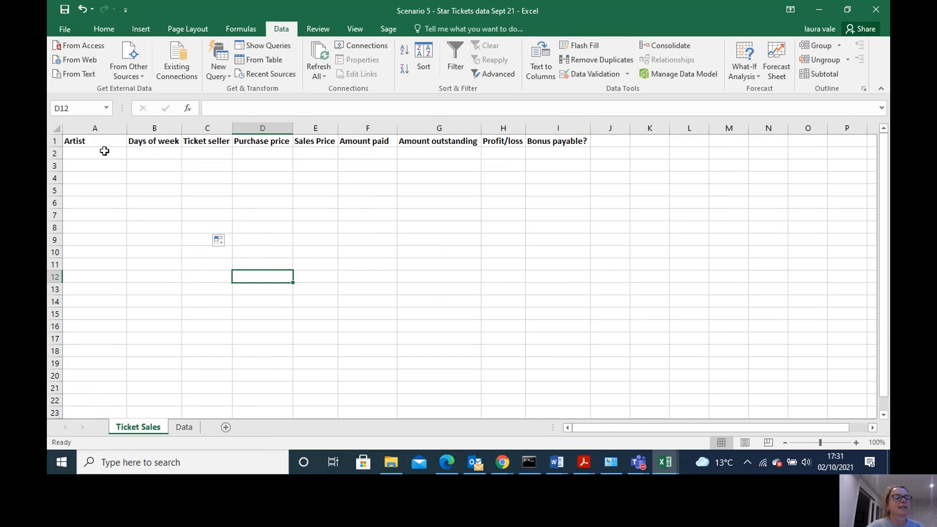
{"action": "left_click", "coordinate": [104, 151]}
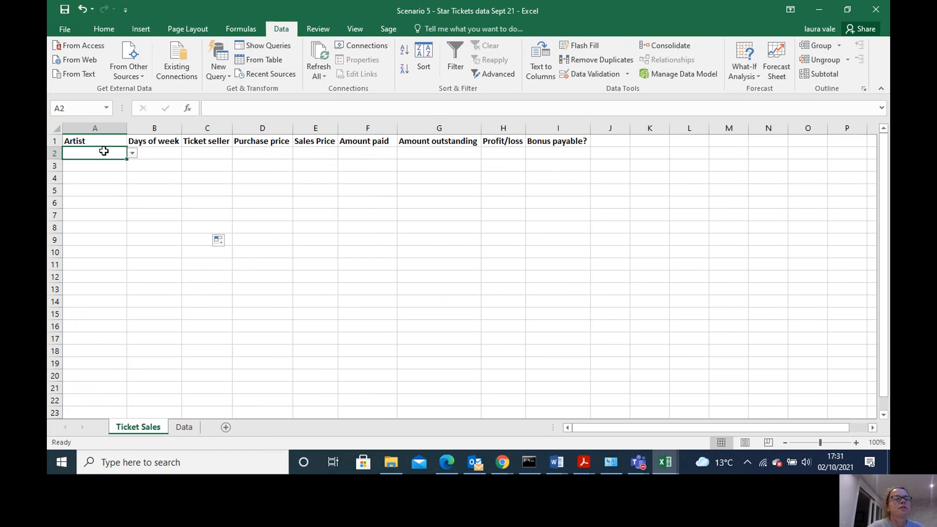
- Fill the Artist cells using their dropdown lists: the first listed artist in A2 and Other Way in A3
{"action": "left_click", "coordinate": [131, 155]}
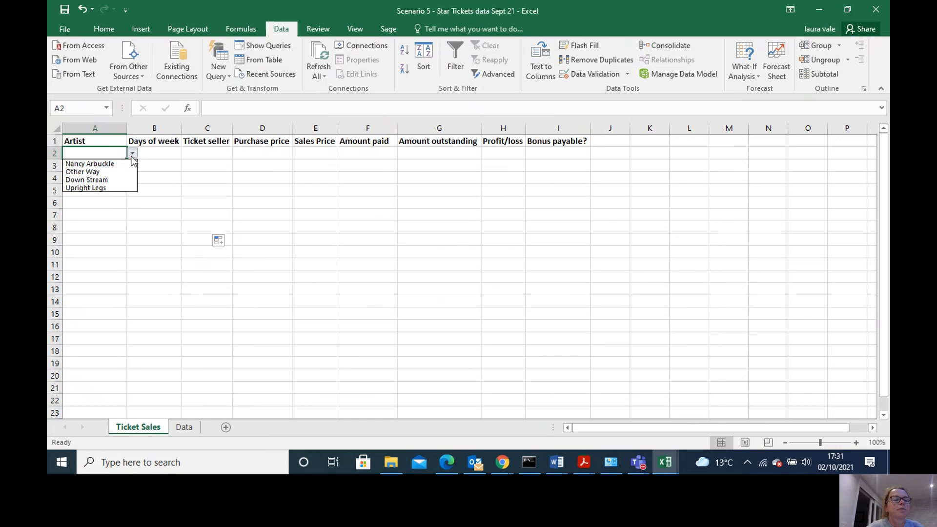
{"action": "left_click", "coordinate": [121, 165]}
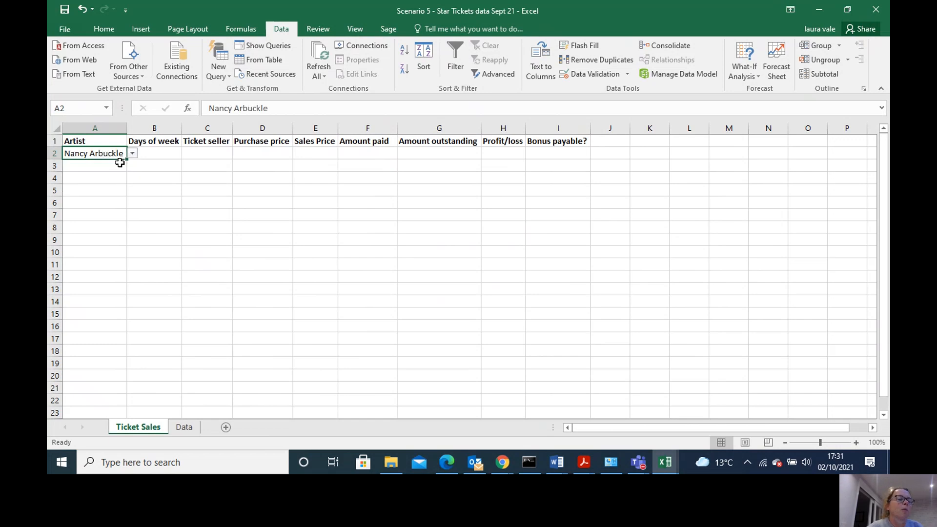
{"action": "left_click", "coordinate": [113, 166]}
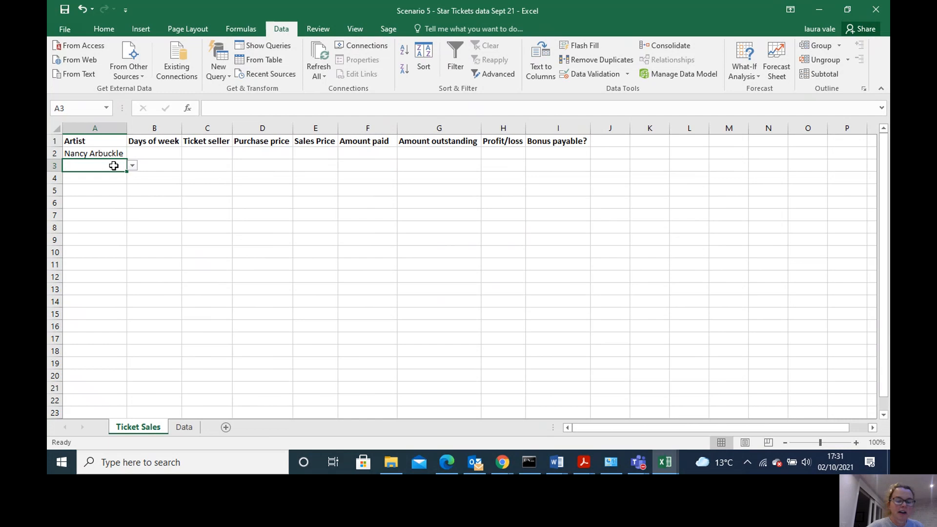
{"action": "type", "text": "oO"}
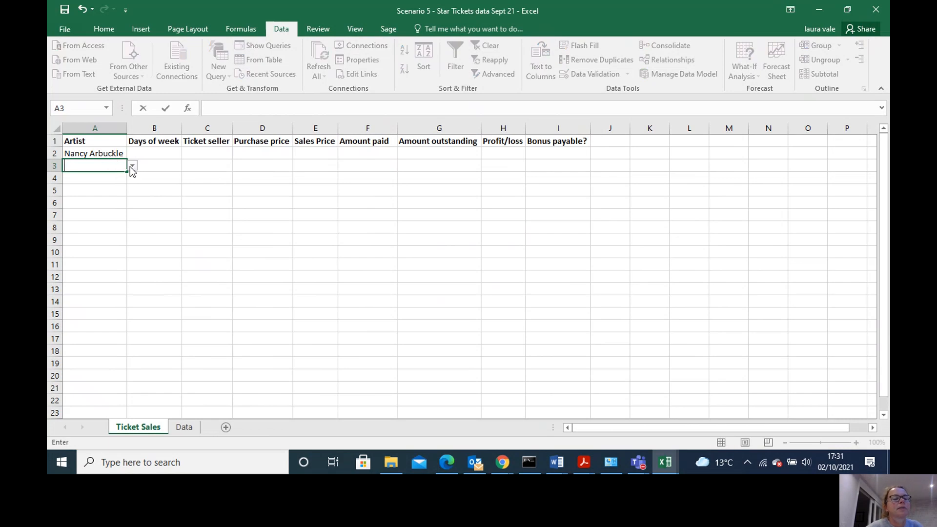
{"action": "left_click", "coordinate": [132, 167]}
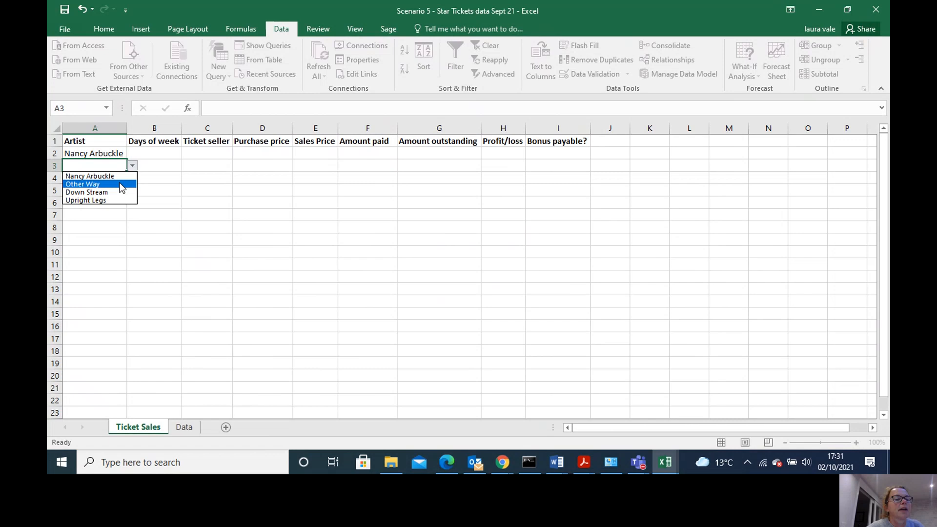
{"action": "left_click", "coordinate": [118, 183]}
- Choose Down Stream as the artist in A4 and Upright Legs in A5
{"action": "left_click", "coordinate": [97, 182]}
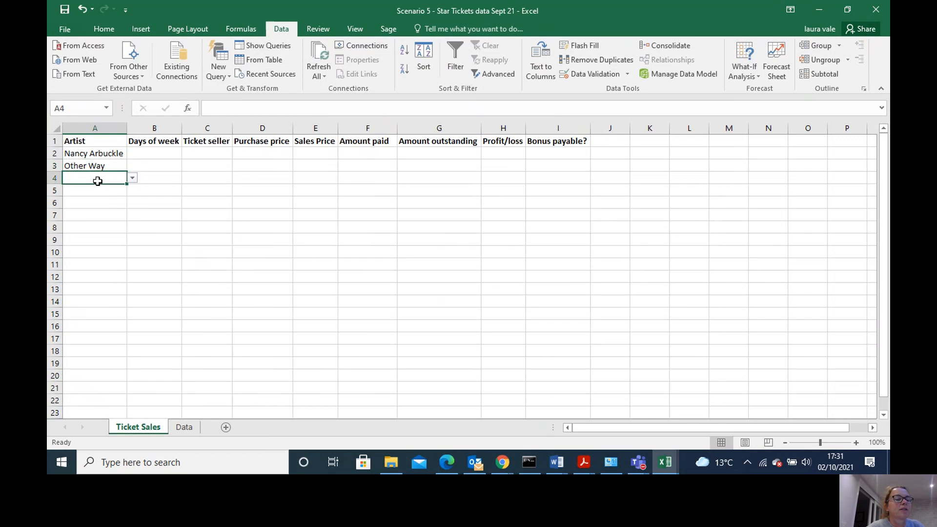
{"action": "left_click", "coordinate": [132, 178]}
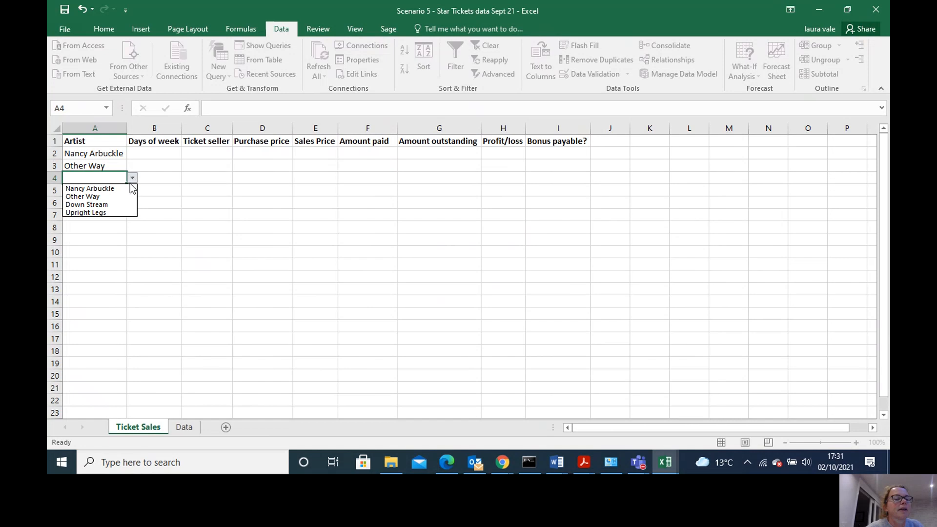
{"action": "left_click", "coordinate": [117, 204]}
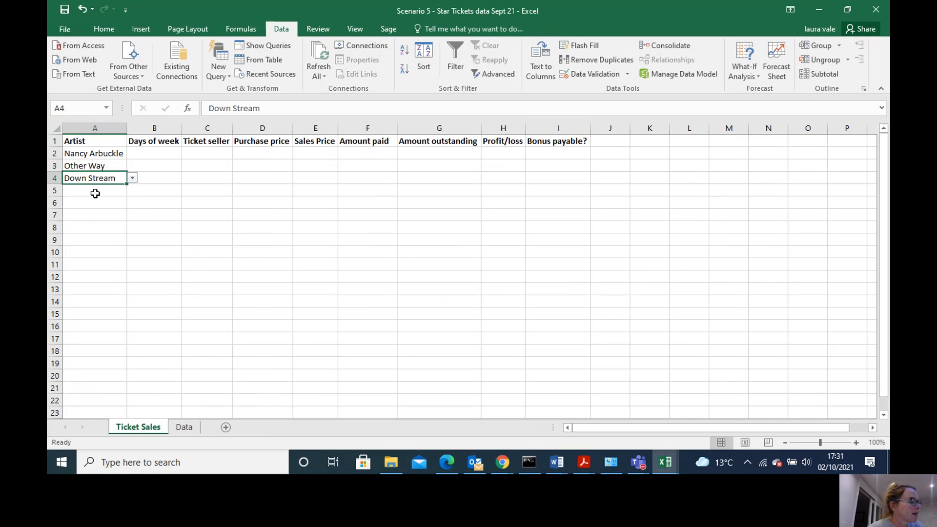
{"action": "left_click", "coordinate": [96, 194]}
{"action": "left_click", "coordinate": [132, 191]}
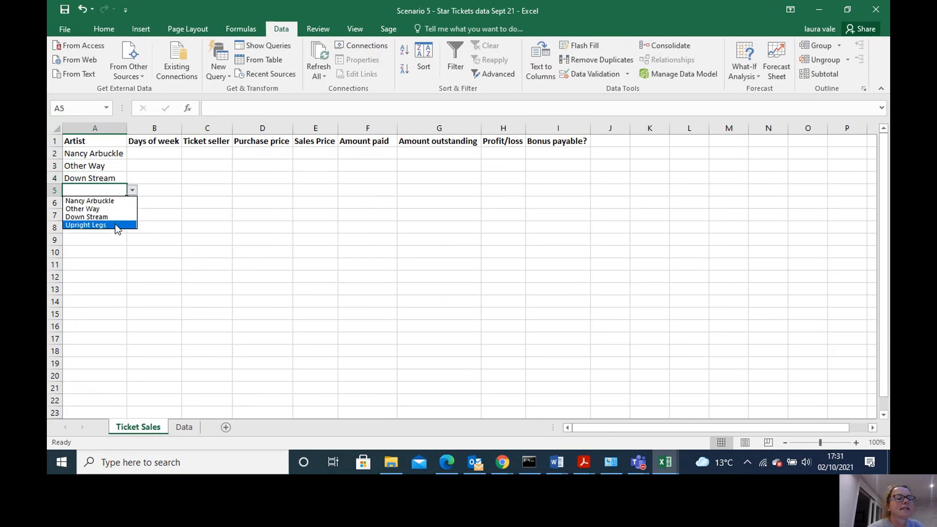
{"action": "left_click", "coordinate": [116, 224]}
- Complete the Artist column with Other Way in A6, the first listed artist in A7 and Down Stream in A8
{"action": "left_click", "coordinate": [116, 204]}
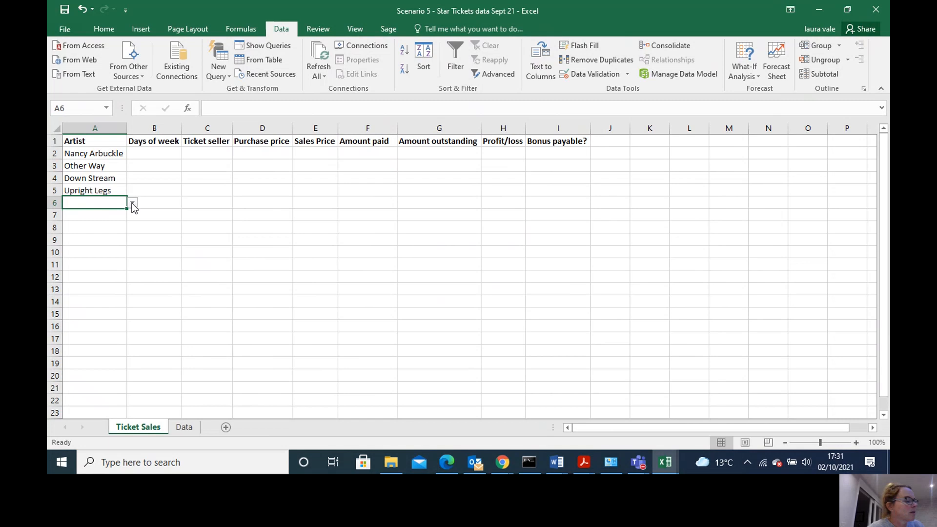
{"action": "left_click", "coordinate": [132, 203]}
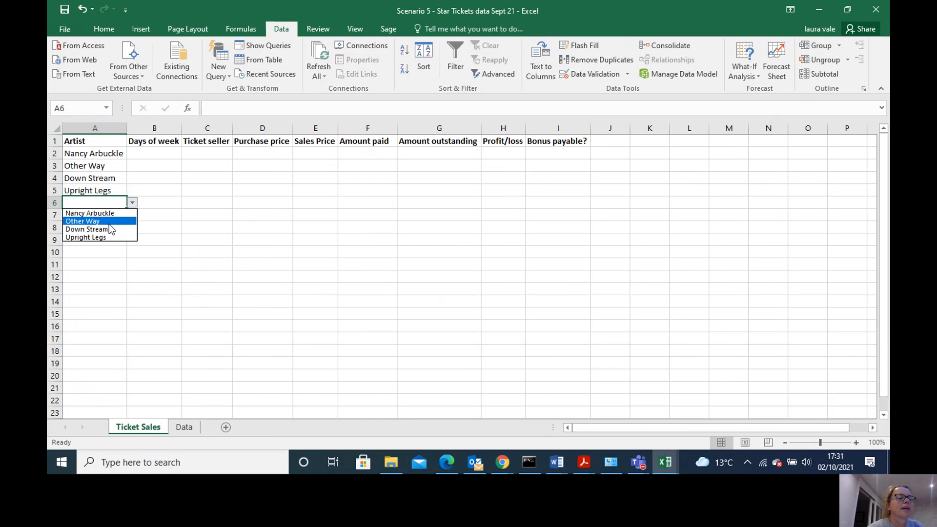
{"action": "left_click", "coordinate": [112, 221]}
{"action": "left_click", "coordinate": [121, 218]}
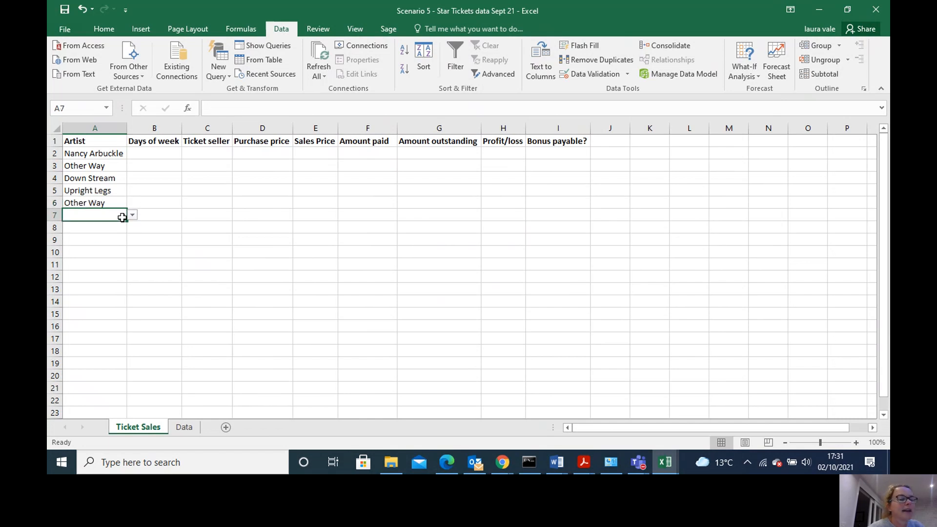
{"action": "left_click", "coordinate": [133, 216]}
{"action": "left_click", "coordinate": [133, 216]}
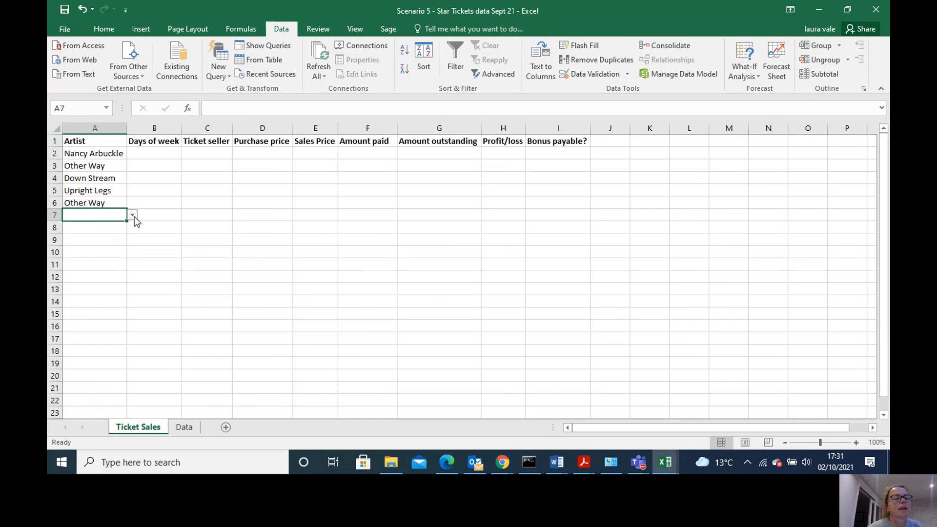
{"action": "type", "text": "Nancy Arbuckle"}
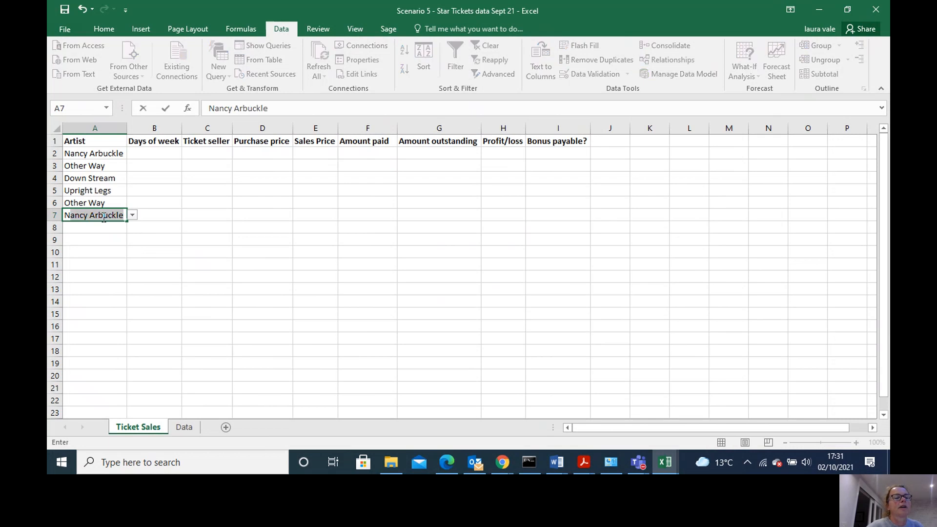
{"action": "key", "text": "Return"}
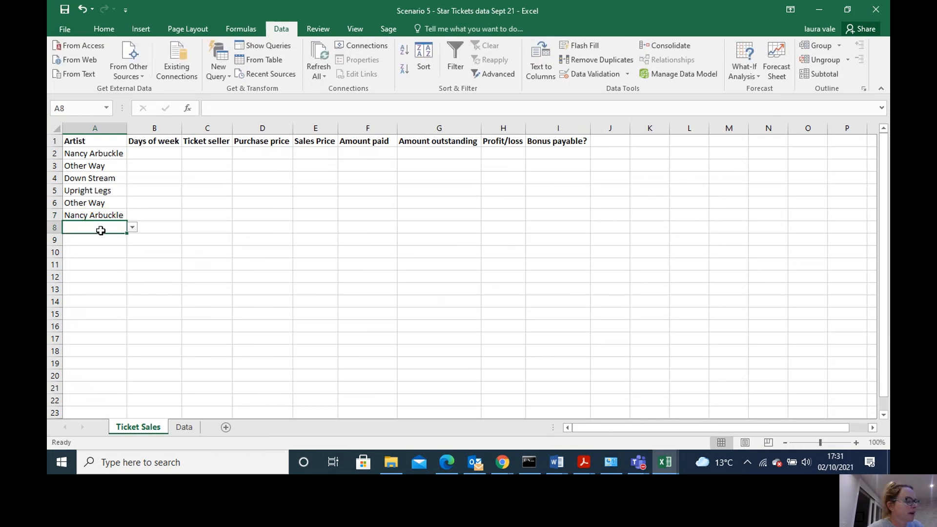
{"action": "type", "text": "Down Stream"}
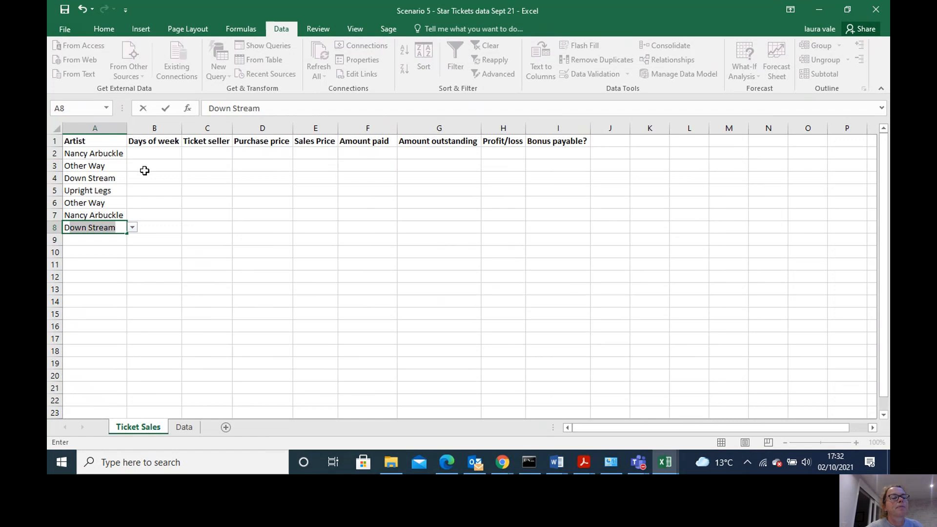
- Set the Days of week cells to Saturday in B2 and Tuesday in B3
{"action": "left_click", "coordinate": [155, 154]}
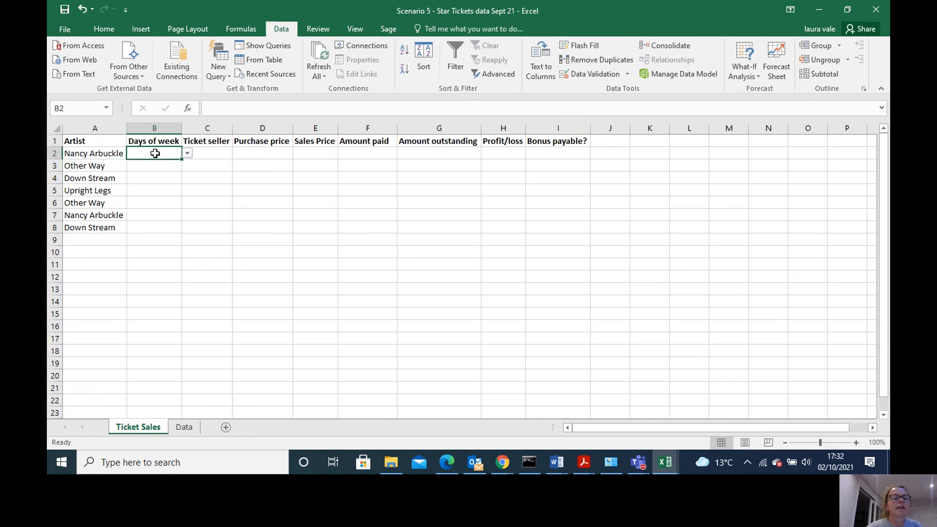
{"action": "left_click", "coordinate": [188, 156]}
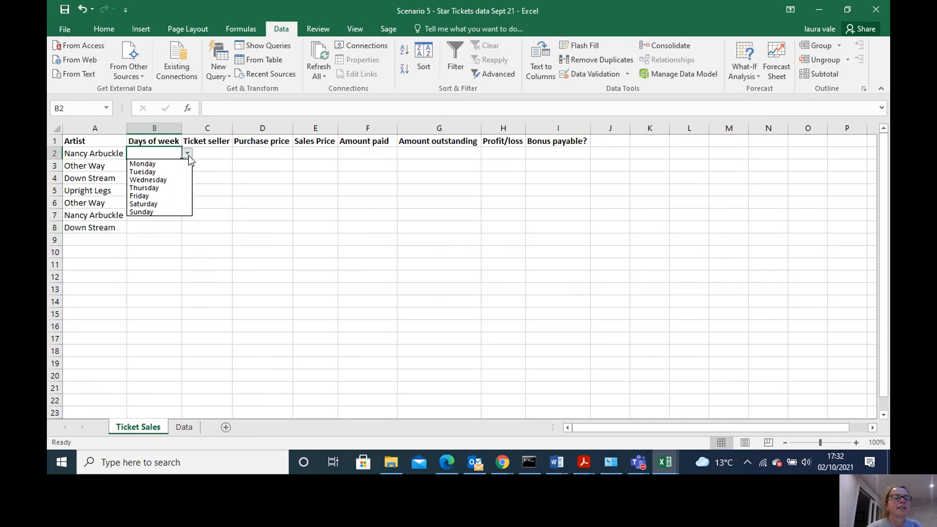
{"action": "left_click", "coordinate": [165, 202]}
{"action": "left_click", "coordinate": [161, 166]}
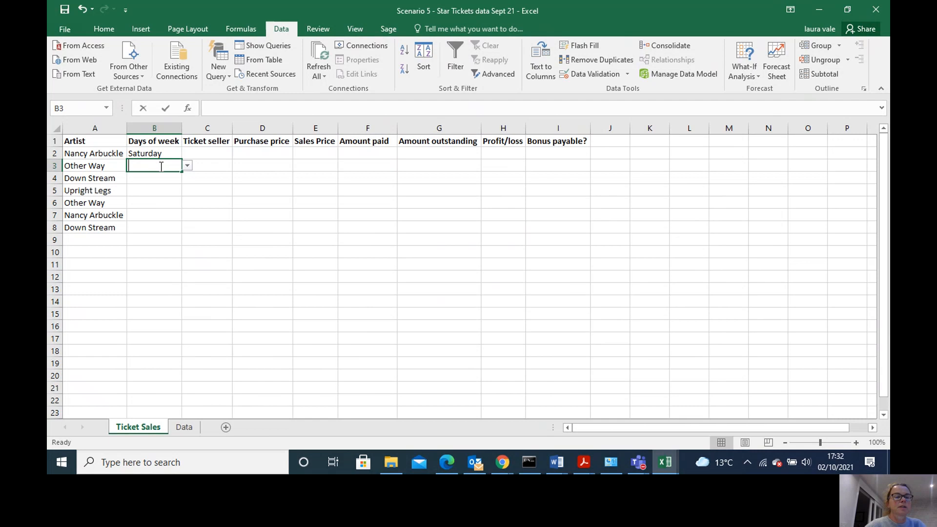
{"action": "type", "text": "T"}
{"action": "key", "text": "BackSpace"}
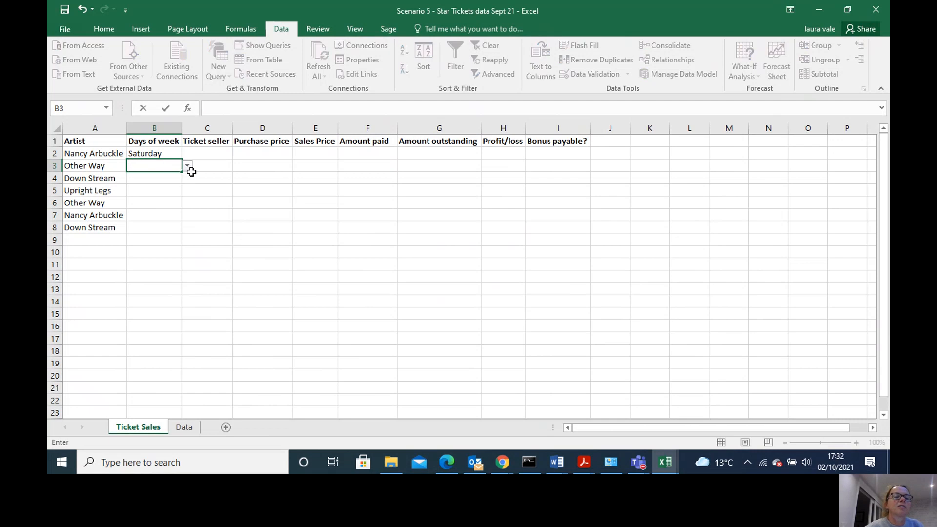
{"action": "left_click", "coordinate": [188, 166]}
{"action": "left_click", "coordinate": [174, 184]}
- Choose Wednesday as the day in B4 and Friday in B5
{"action": "left_click", "coordinate": [165, 178]}
{"action": "left_click", "coordinate": [187, 178]}
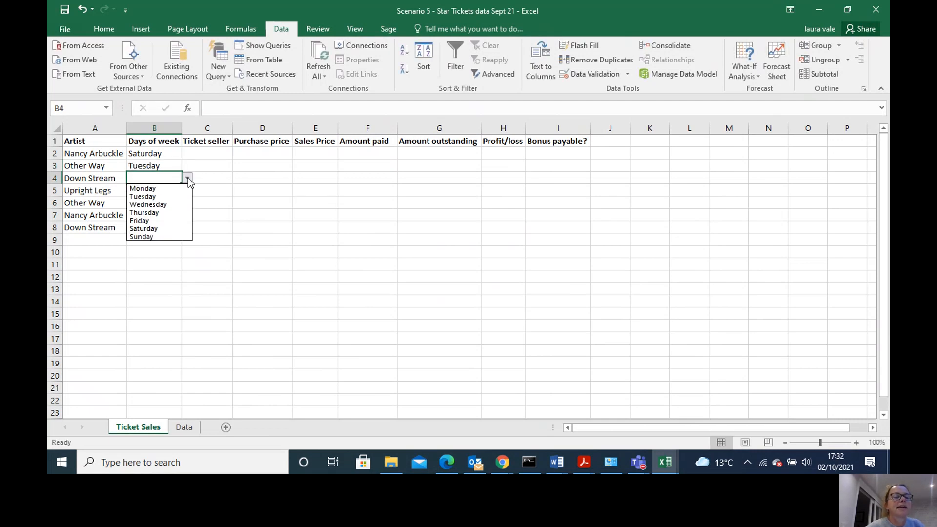
{"action": "left_click", "coordinate": [161, 203]}
{"action": "left_click", "coordinate": [162, 192]}
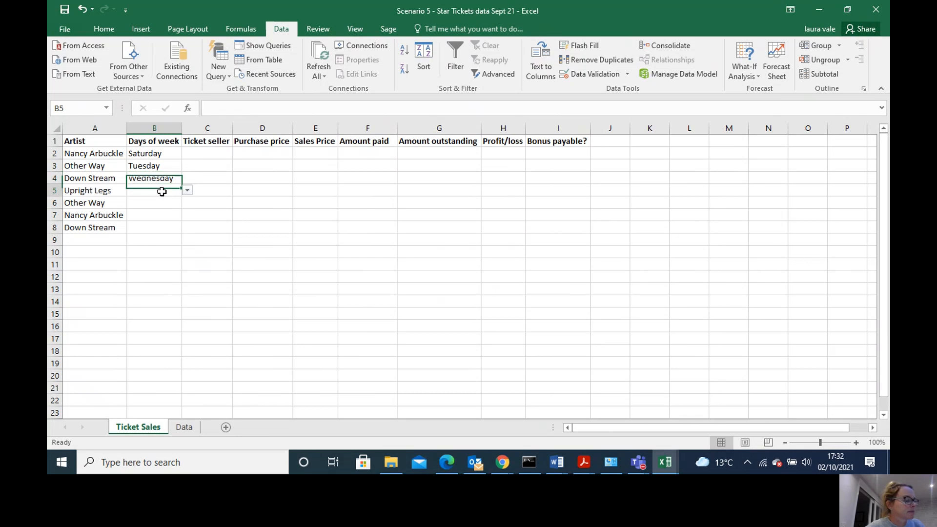
{"action": "left_click", "coordinate": [187, 191]}
{"action": "left_click", "coordinate": [163, 233]}
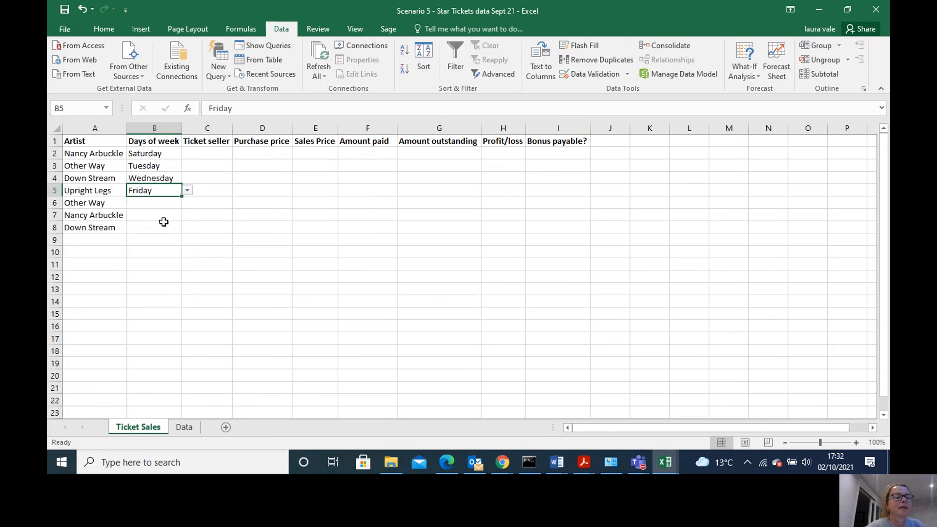
- Complete the Days of week column with Tuesday in B6, Saturday in B7 and Friday in B8
{"action": "left_click", "coordinate": [167, 205]}
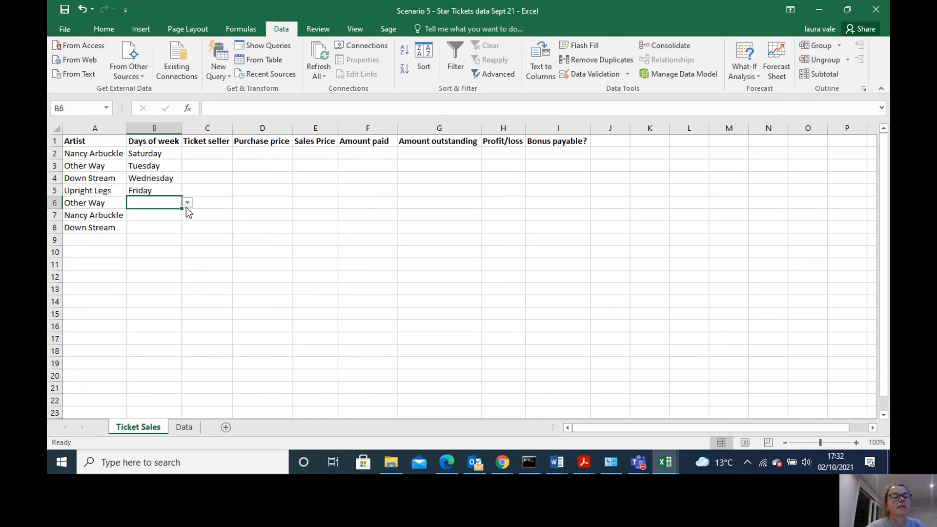
{"action": "left_click", "coordinate": [187, 203]}
{"action": "left_click", "coordinate": [172, 214]}
{"action": "left_click", "coordinate": [186, 202]}
{"action": "left_click", "coordinate": [160, 220]}
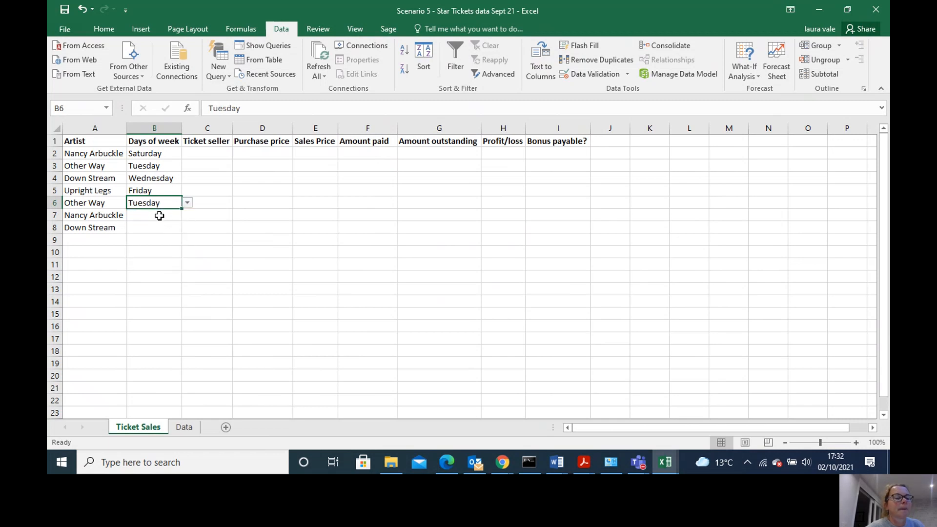
{"action": "left_click", "coordinate": [160, 215]}
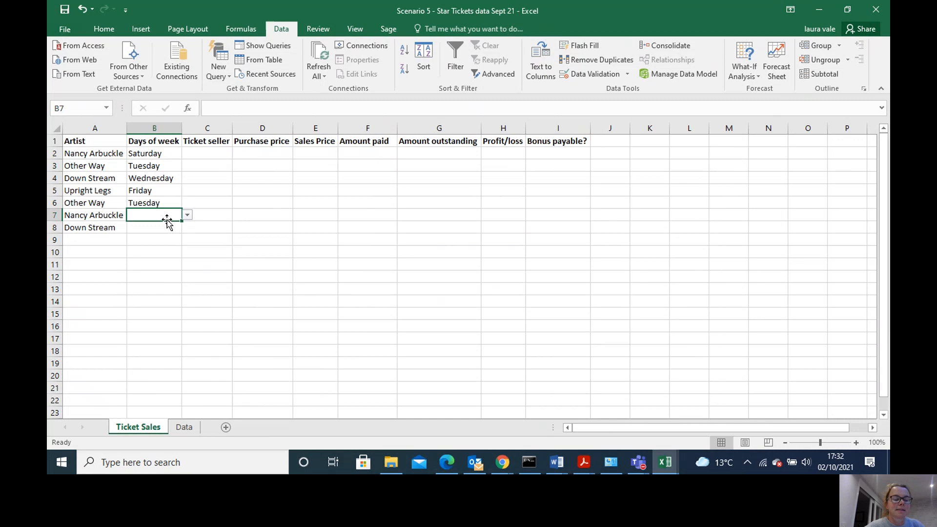
{"action": "type", "text": "saturday"}
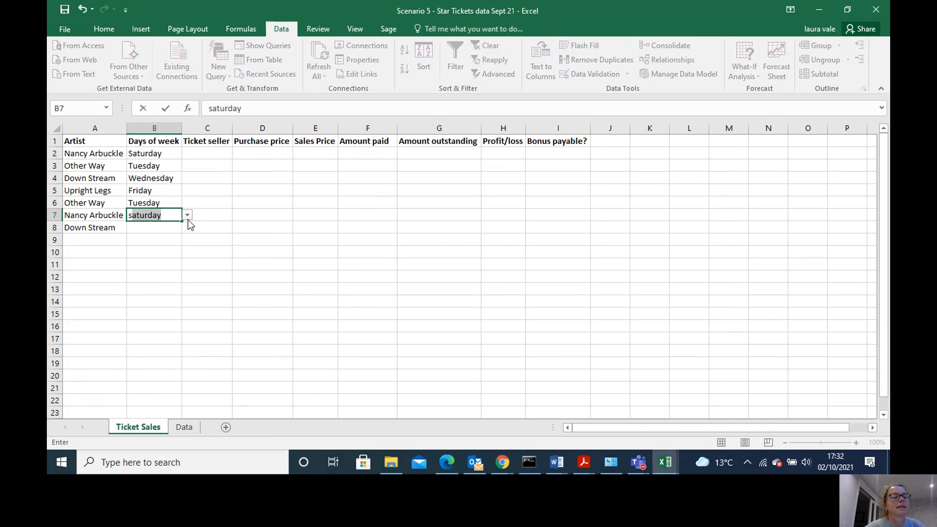
{"action": "left_click", "coordinate": [160, 228]}
{"action": "type", "text": "friday"}
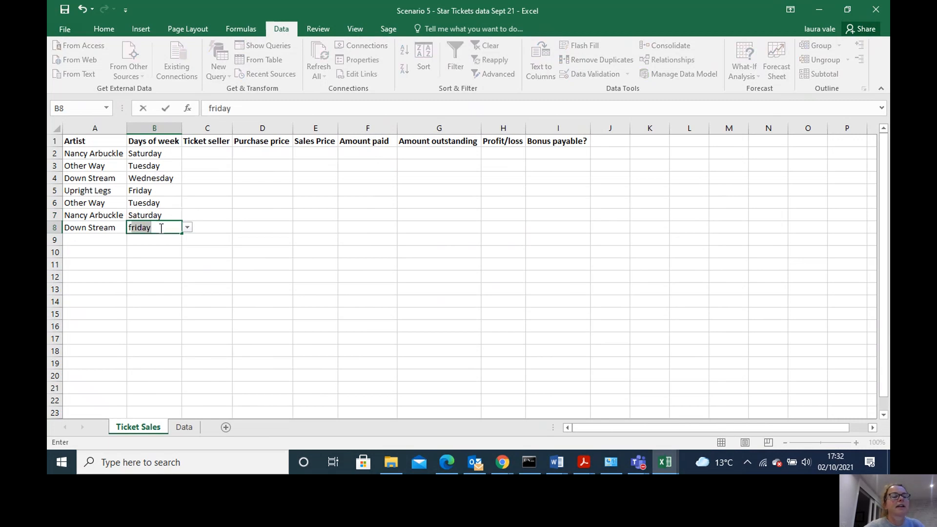
{"action": "key", "text": "Return"}
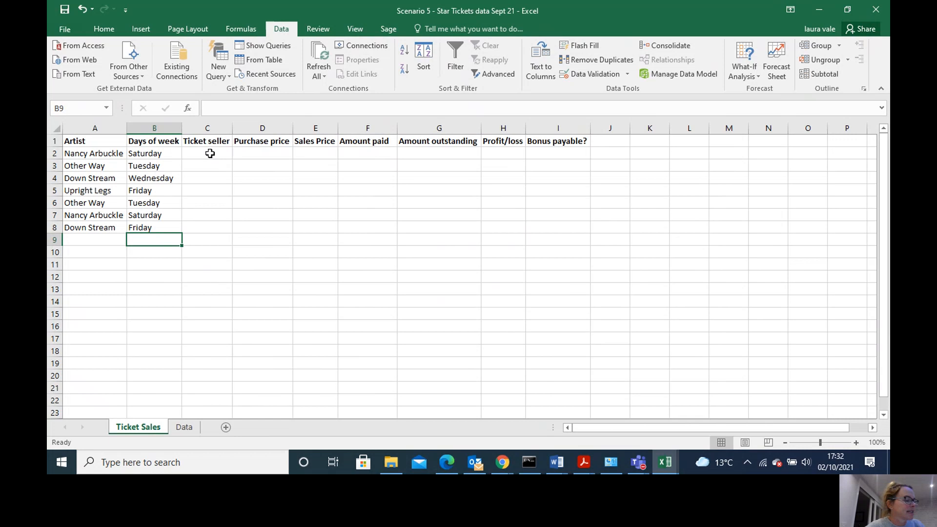
- Set the Ticket seller cells to the first listed seller in C2 and the second listed seller in C3
{"action": "left_click", "coordinate": [210, 153]}
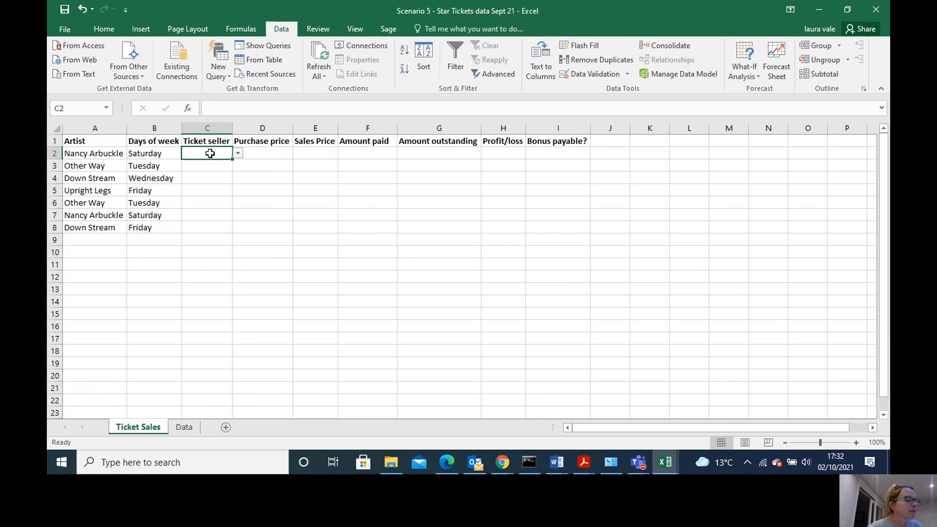
{"action": "left_click", "coordinate": [238, 154]}
{"action": "left_click", "coordinate": [228, 165]}
{"action": "left_click", "coordinate": [220, 166]}
{"action": "left_click", "coordinate": [238, 166]}
{"action": "left_click", "coordinate": [222, 184]}
- Enter the second listed seller in C4 and choose the third listed seller in C5
{"action": "left_click", "coordinate": [219, 180]}
{"action": "type", "text": "Mark"}
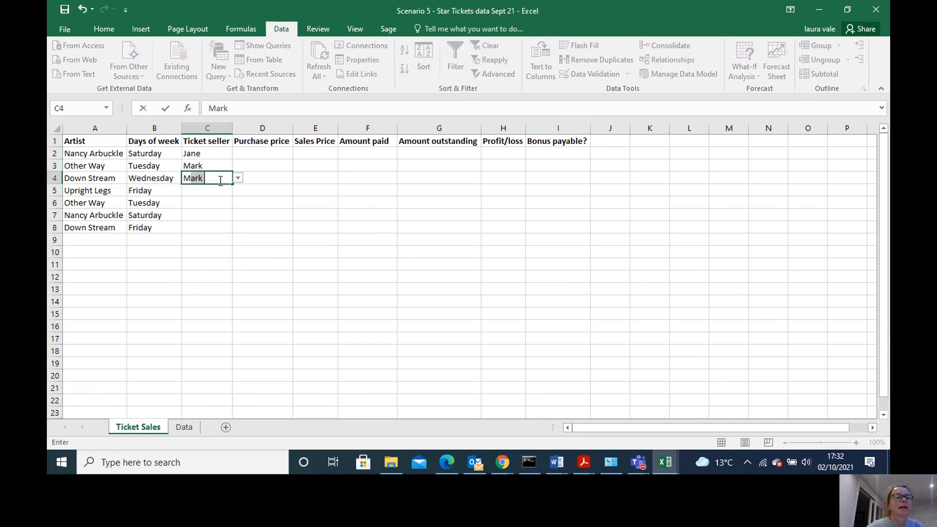
{"action": "key", "text": "Return"}
{"action": "left_click", "coordinate": [237, 191]}
{"action": "left_click", "coordinate": [218, 217]}
- Complete the Ticket seller column with the first listed seller in C6, the second in C7 and the first in C8
{"action": "left_click", "coordinate": [217, 203]}
{"action": "type", "text": "Jane"}
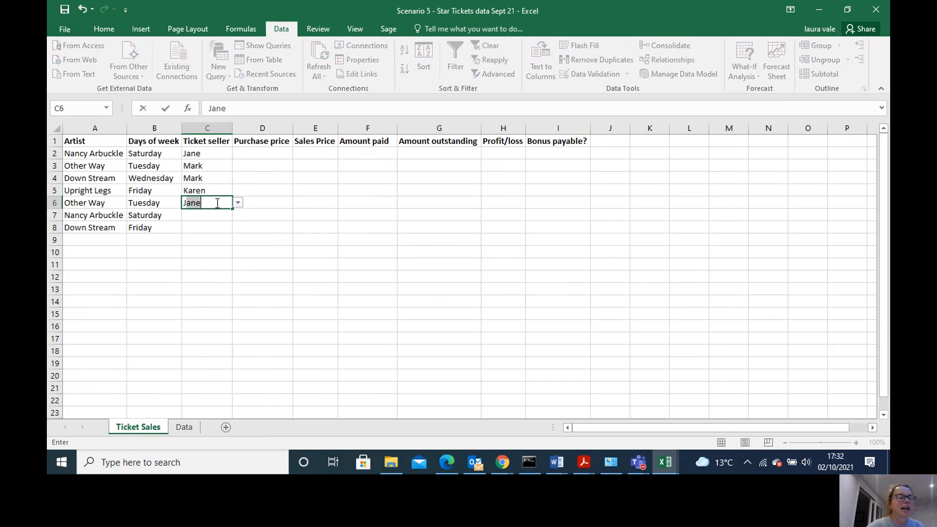
{"action": "key", "text": "Return"}
{"action": "type", "text": "Mark"}
{"action": "key", "text": "Return"}
{"action": "type", "text": "Jane"}
{"action": "key", "text": "Return"}
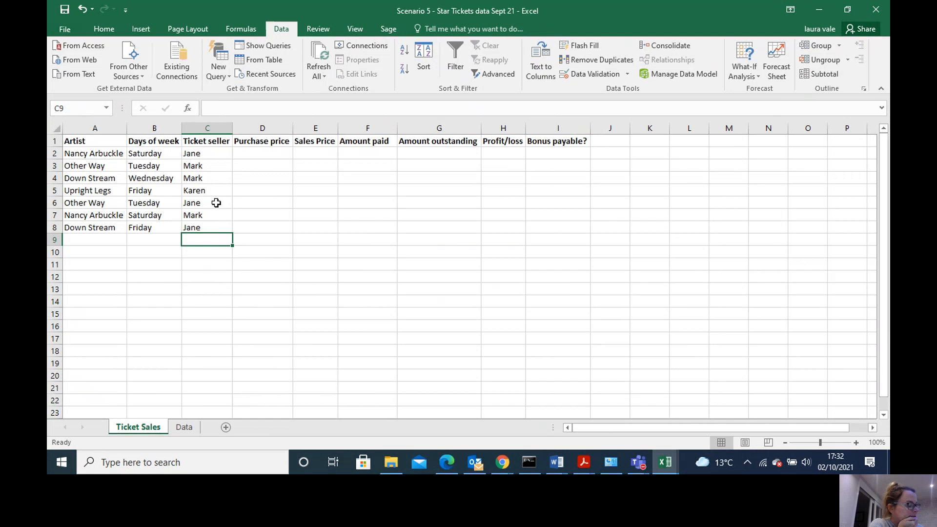
{"action": "left_click", "coordinate": [254, 156]}
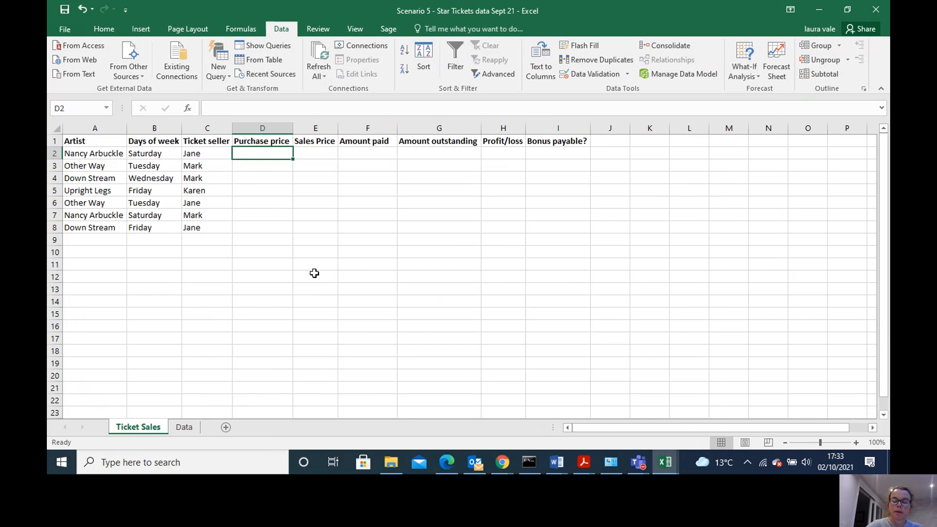
{"action": "type", "text": "=Vll"}
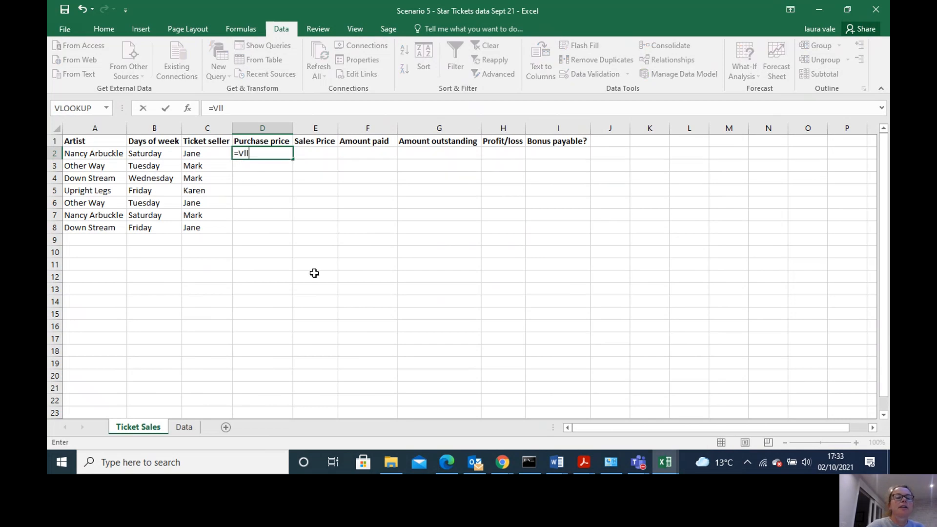
{"action": "key", "text": "BackSpace"}
{"action": "key", "text": "Return"}
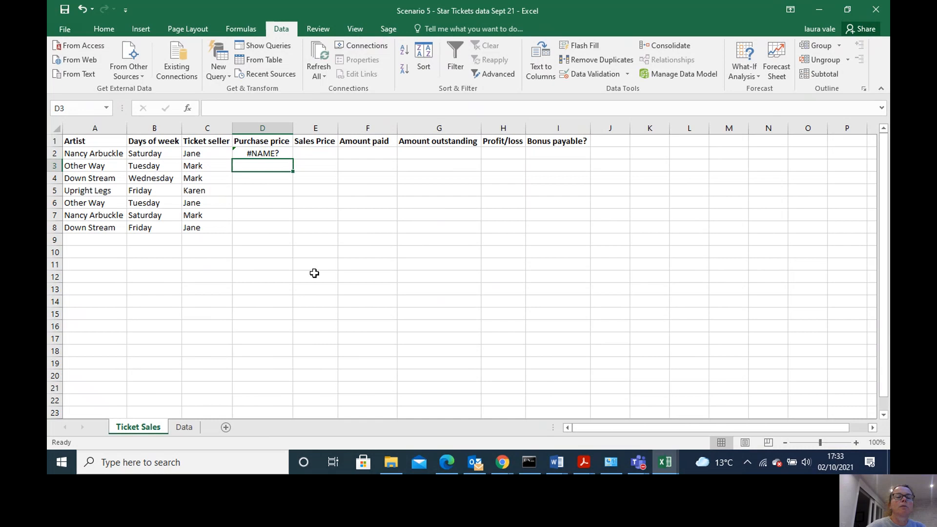
- Start a VLOOKUP formula in Purchase price cell D2 with the day in B2 as the lookup value
{"action": "left_click", "coordinate": [270, 154]}
{"action": "type", "text": "="}
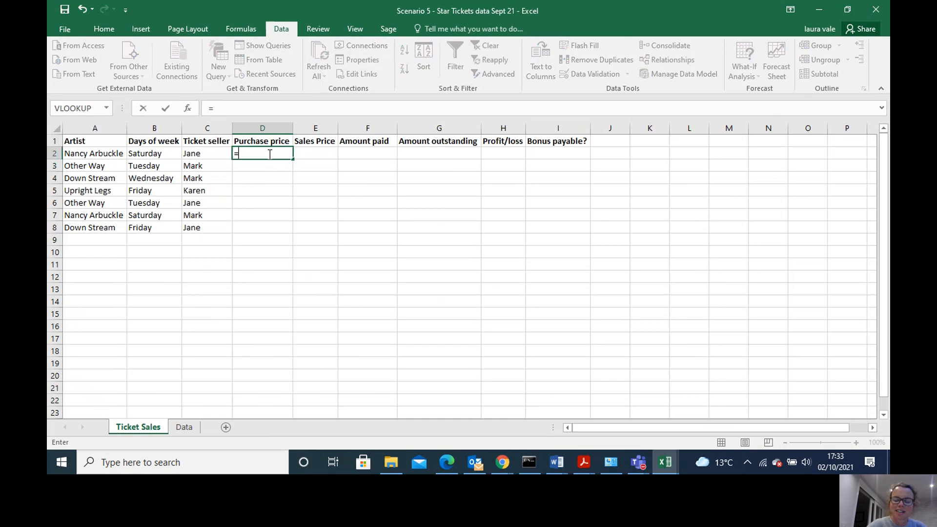
{"action": "type", "text": "Vook"}
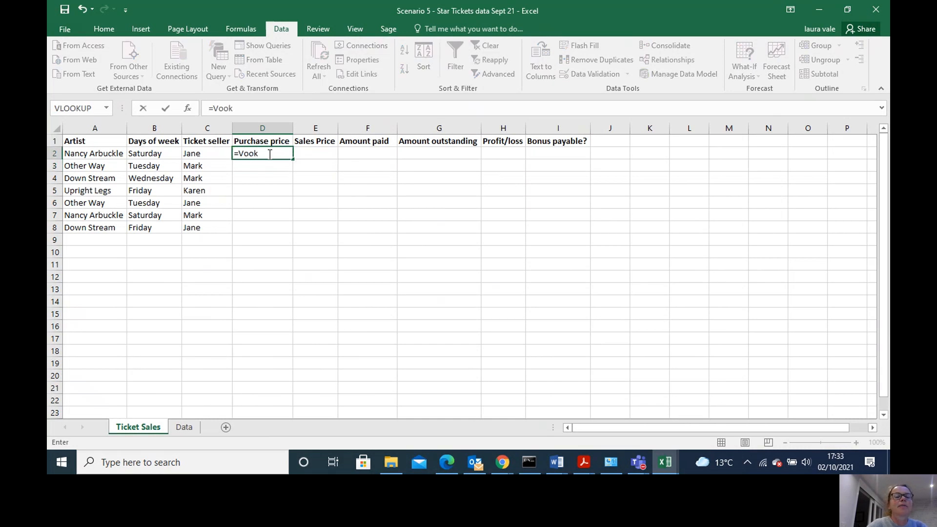
{"action": "key", "text": "BackSpace"}
{"action": "key", "text": "BackSpace"}
{"action": "key", "text": "BackSpace"}
{"action": "type", "text": "lookup("}
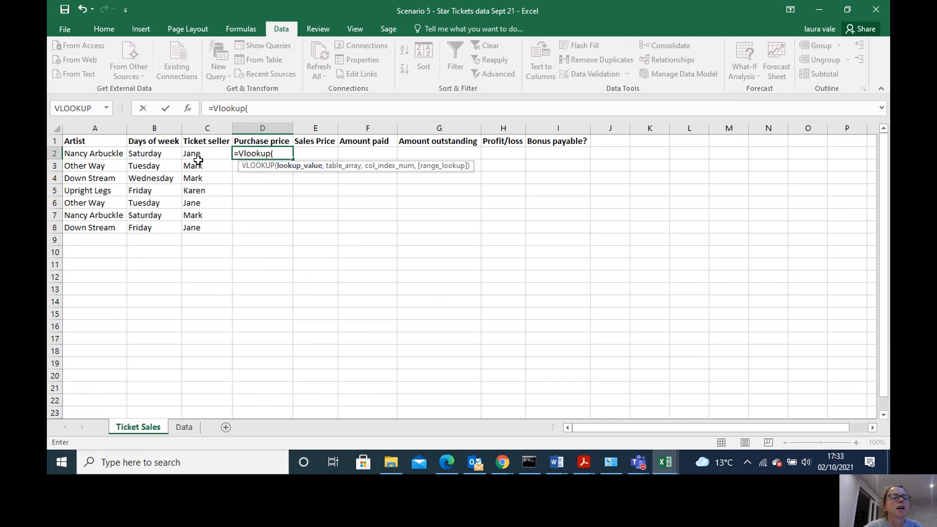
{"action": "left_click", "coordinate": [153, 154]}
{"action": "type", "text": ","}
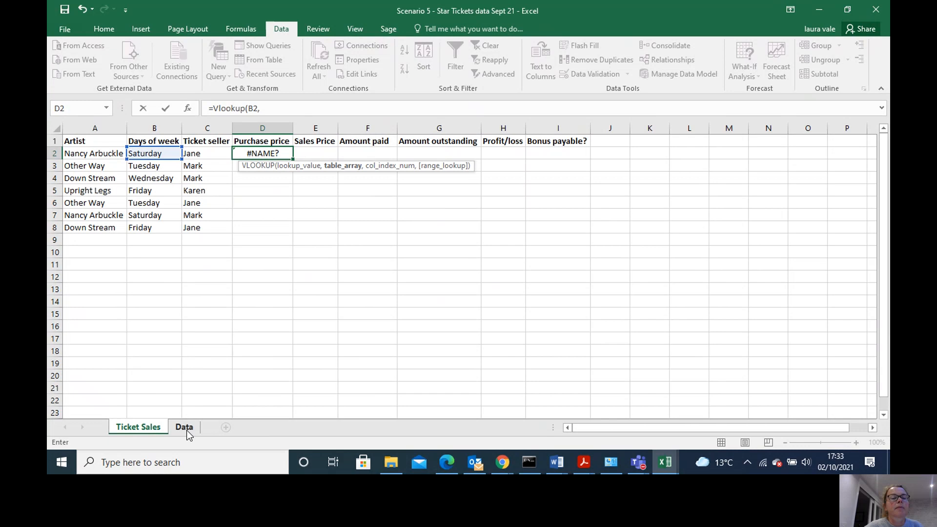
- Use A2:C8 on the Data sheet as the VLOOKUP table array and make the range absolute
{"action": "left_click", "coordinate": [185, 428]}
{"action": "left_click_drag", "start_coordinate": [91, 157], "coordinate": [198, 224]}
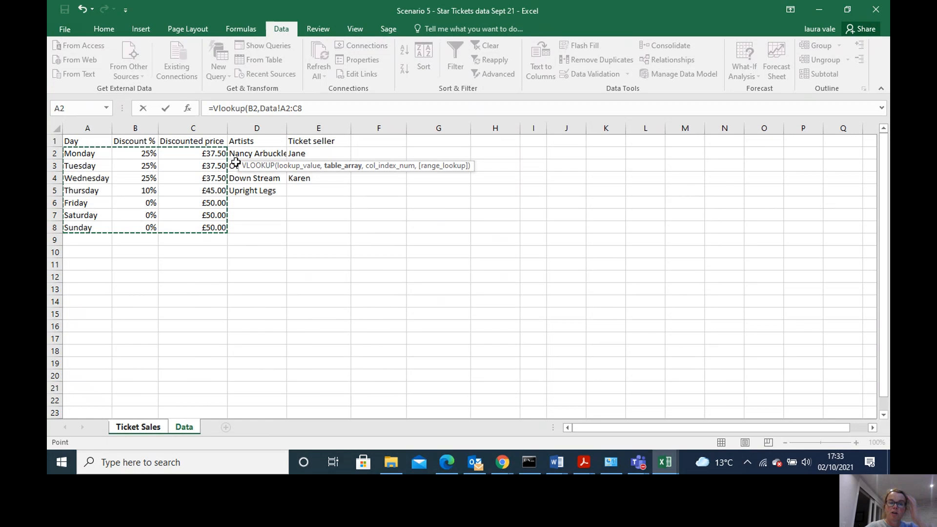
{"action": "left_click_drag", "start_coordinate": [303, 108], "coordinate": [283, 105]}
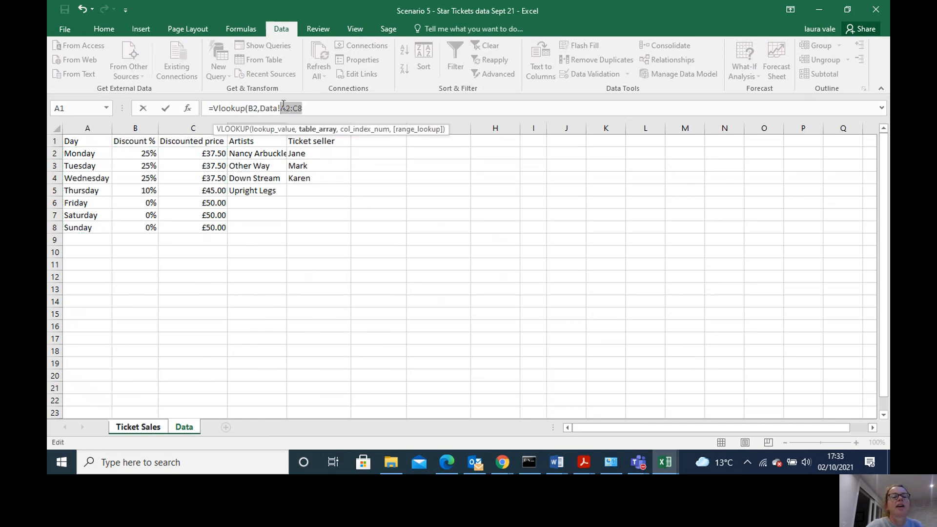
{"action": "key", "text": "F4"}
- Finish the D2 formula as =VLOOKUP(B2,Data!$A$2:$C$8,3,) and fill it down to D8
{"action": "left_click", "coordinate": [335, 107]}
{"action": "type", "text": ",3"}
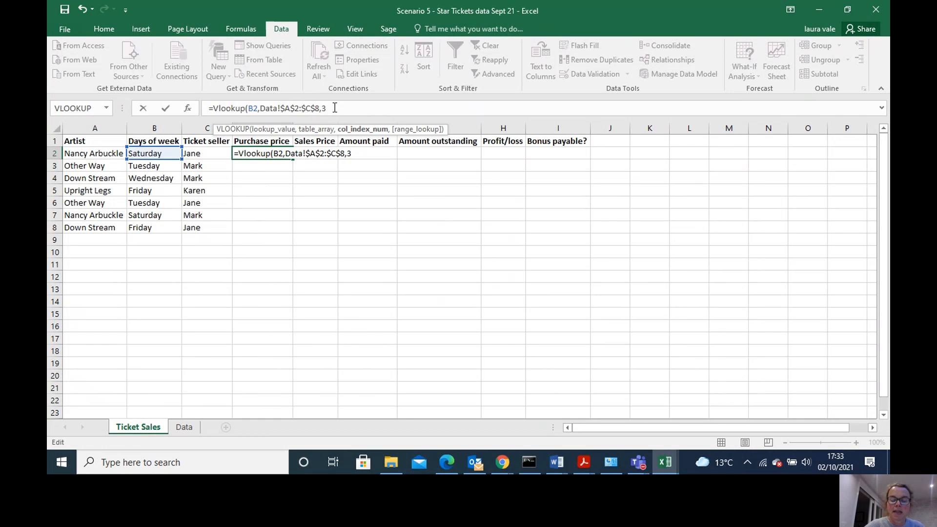
{"action": "type", "text": ",)"}
{"action": "key", "text": "Return"}
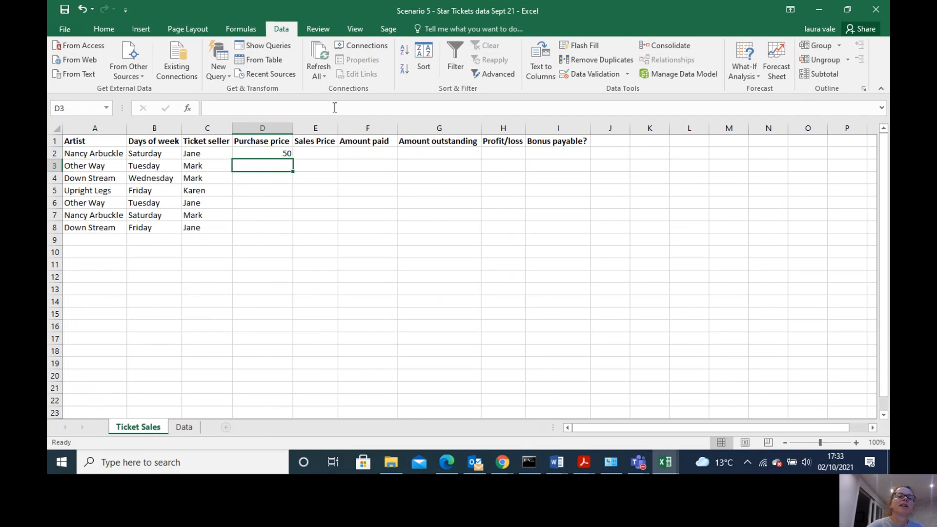
{"action": "left_click", "coordinate": [282, 155]}
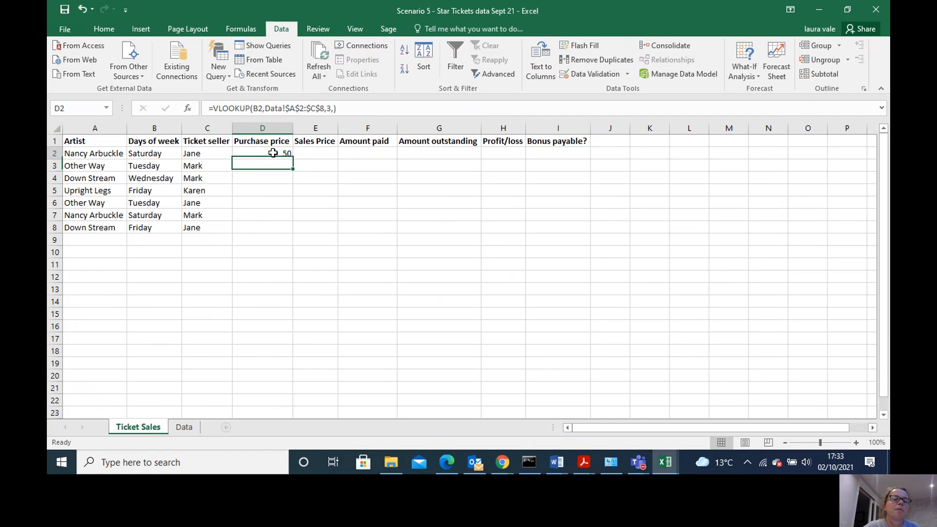
{"action": "double_click", "coordinate": [294, 160]}
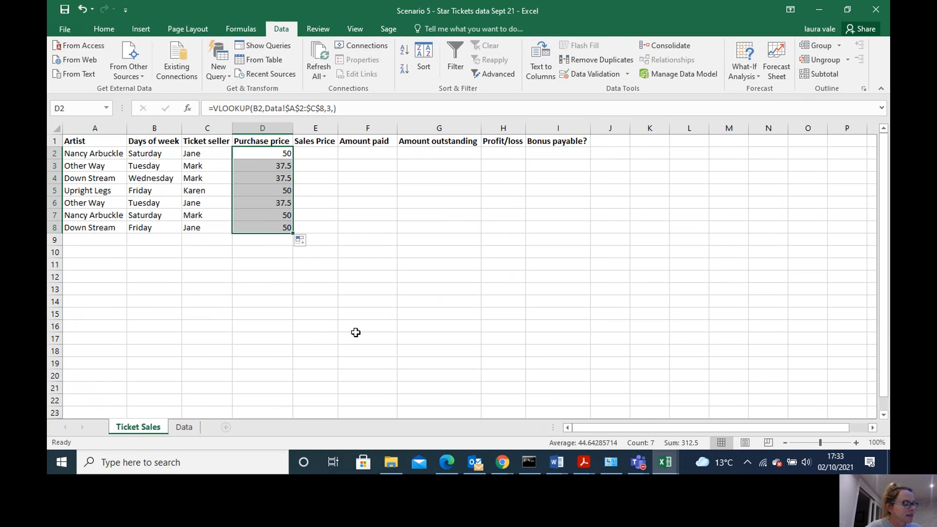
- Enter the Sales Price values 30, 60 and 90 in cells E2 to E4
{"action": "left_click", "coordinate": [322, 154]}
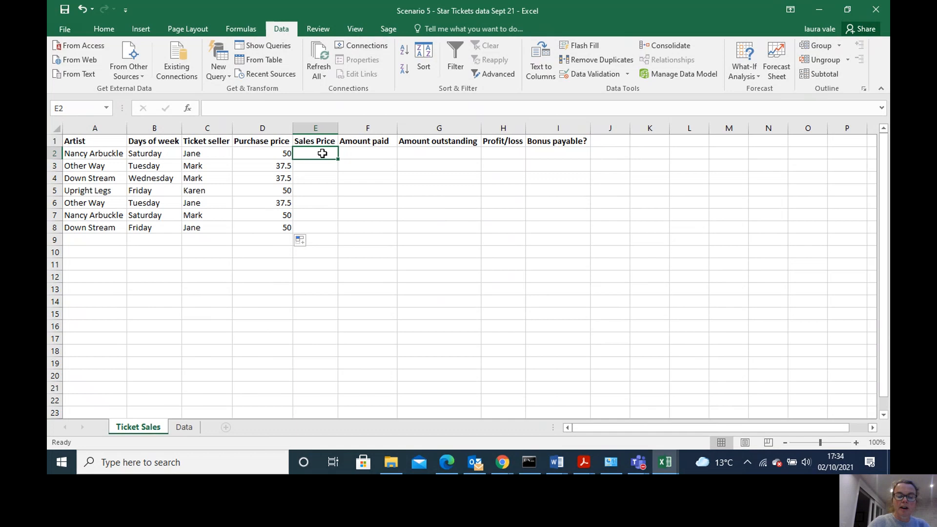
{"action": "type", "text": "30"}
{"action": "key", "text": "Return"}
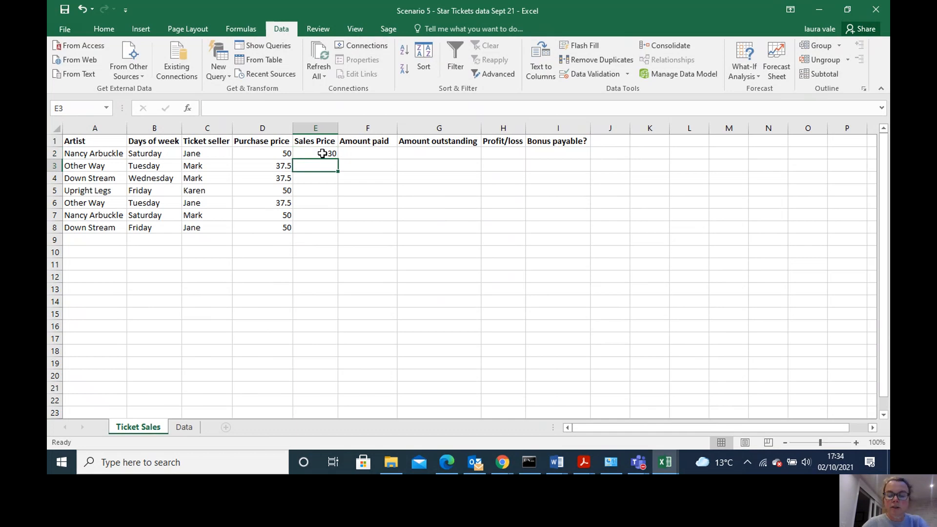
{"action": "type", "text": "60"}
{"action": "key", "text": "Return"}
{"action": "type", "text": "90"}
{"action": "key", "text": "Return"}
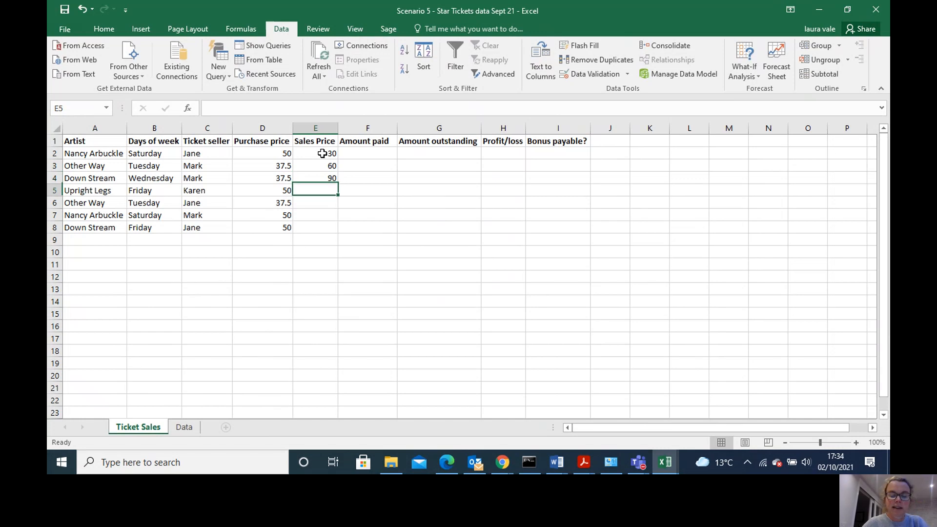
- Complete the Sales Price column with 80, 30, 45 and 34 in cells E5 to E8
{"action": "type", "text": "80"}
{"action": "key", "text": "Return"}
{"action": "type", "text": "30"}
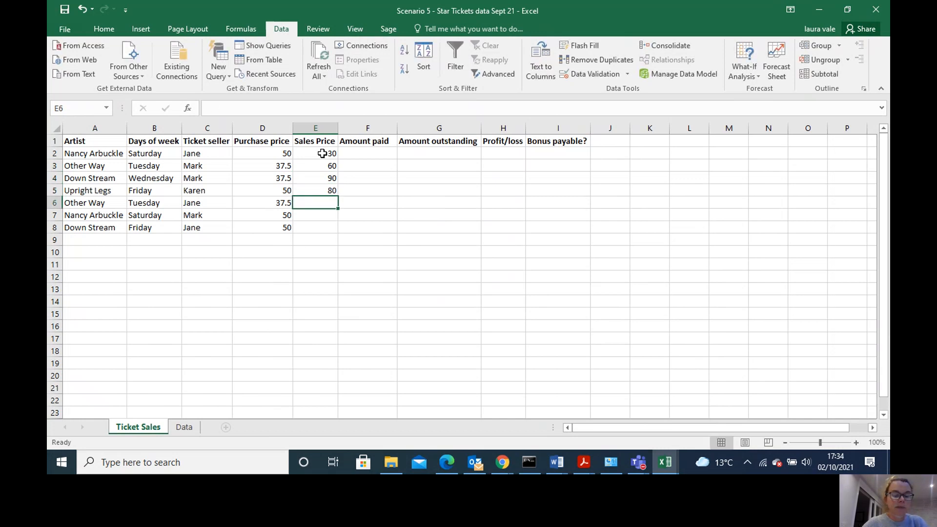
{"action": "key", "text": "Return"}
{"action": "type", "text": "45"}
{"action": "key", "text": "Return"}
{"action": "type", "text": "34"}
{"action": "key", "text": "Return"}
- Enter the Amount paid values 10, 60, 90 and 80 in cells F2 to F5
{"action": "left_click", "coordinate": [371, 155]}
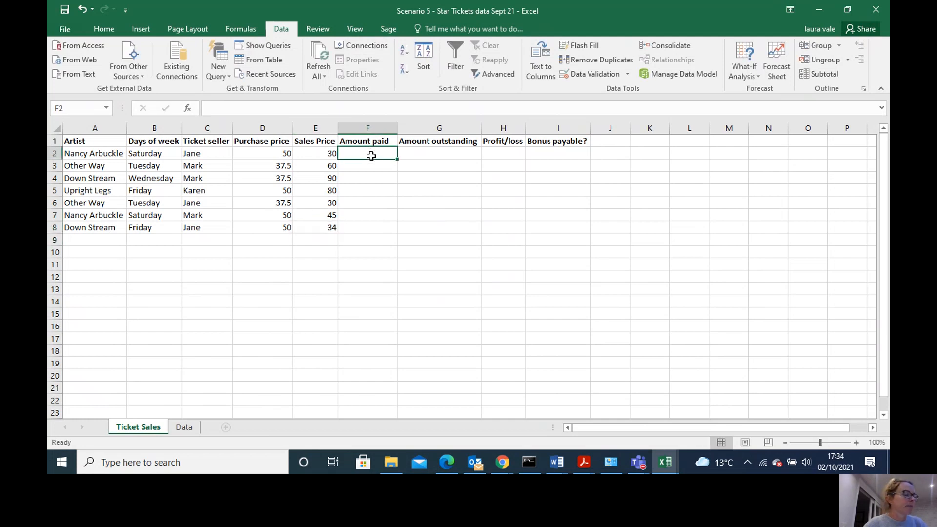
{"action": "type", "text": "10"}
{"action": "key", "text": "Return"}
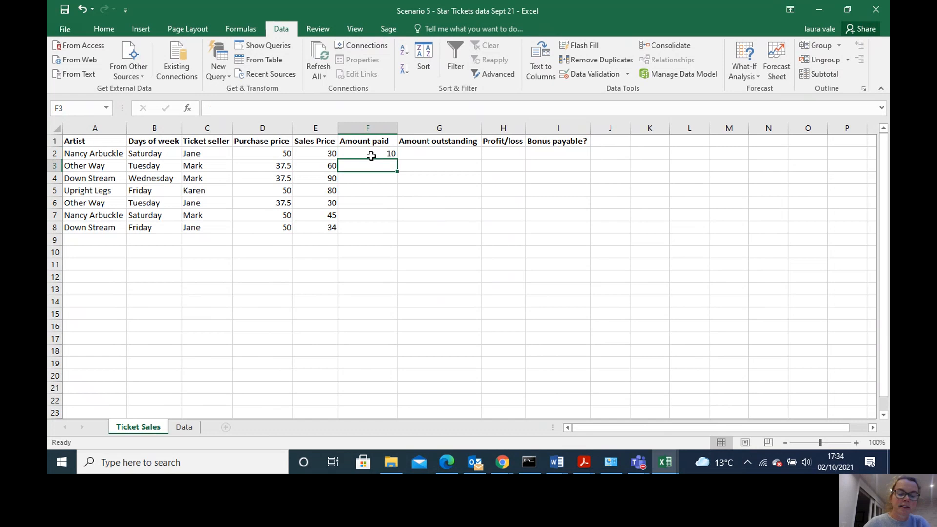
{"action": "type", "text": "60"}
{"action": "key", "text": "Return"}
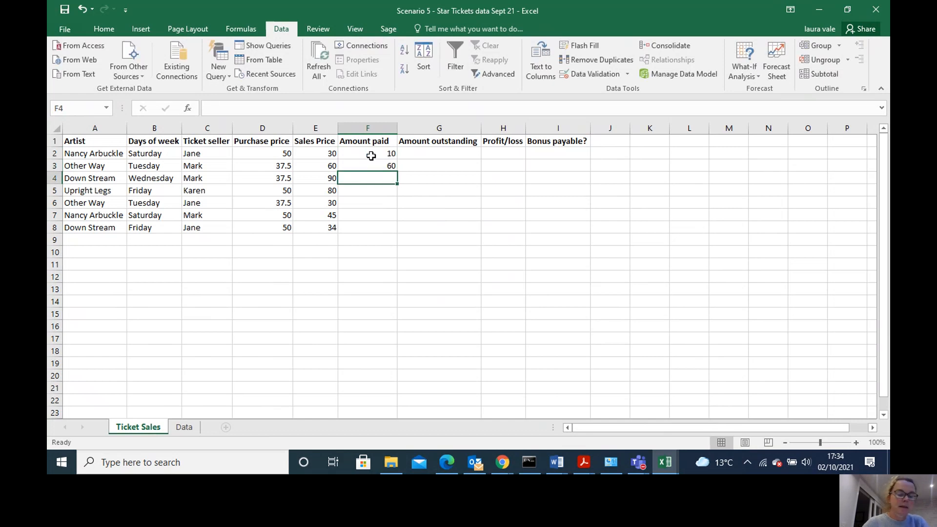
{"action": "type", "text": "90"}
{"action": "key", "text": "Return"}
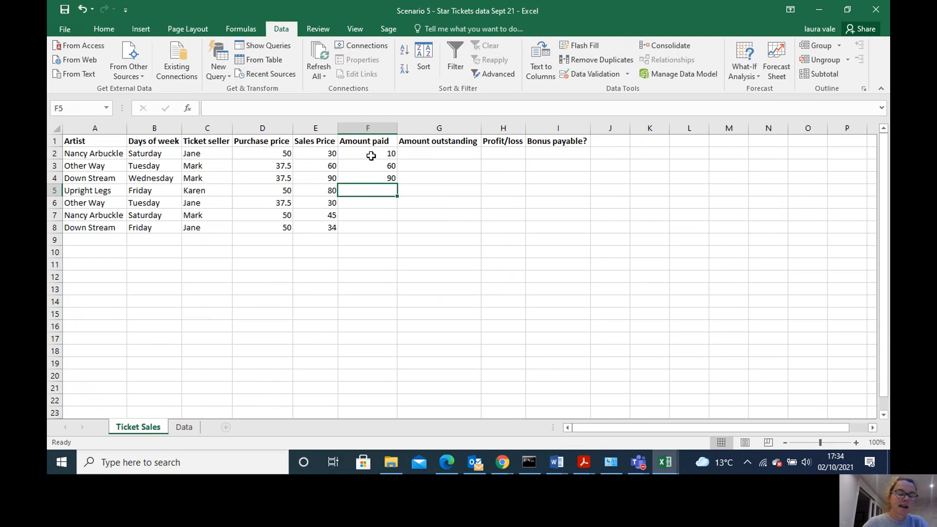
{"action": "type", "text": "80"}
{"action": "key", "text": "Return"}
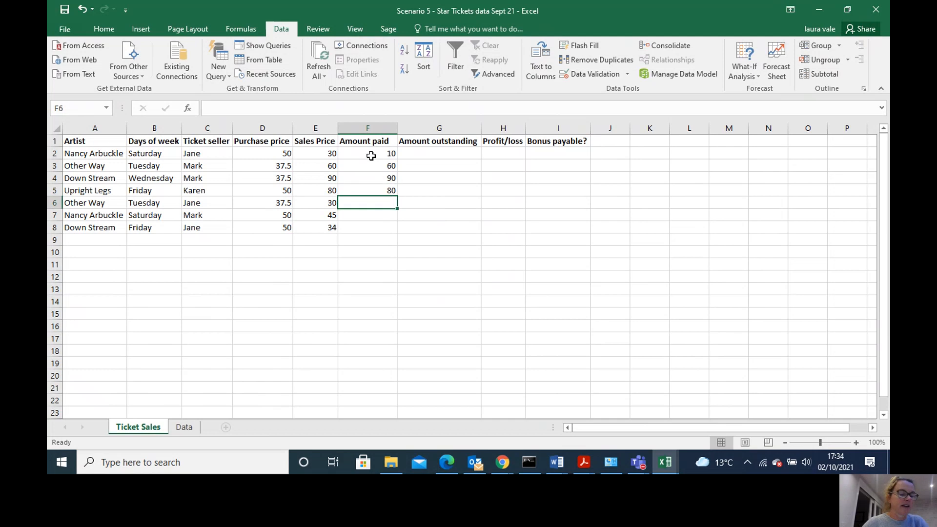
- Complete the Amount paid column with 15, 45 and 34 in cells F6 to F8
{"action": "type", "text": "15"}
{"action": "key", "text": "Return"}
{"action": "type", "text": "45"}
{"action": "key", "text": "Return"}
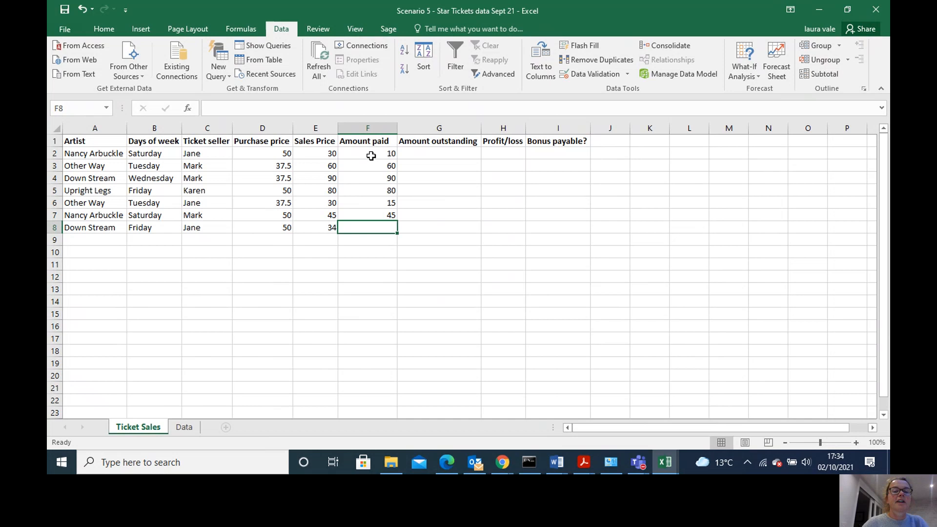
{"action": "type", "text": "34"}
{"action": "key", "text": "Return"}
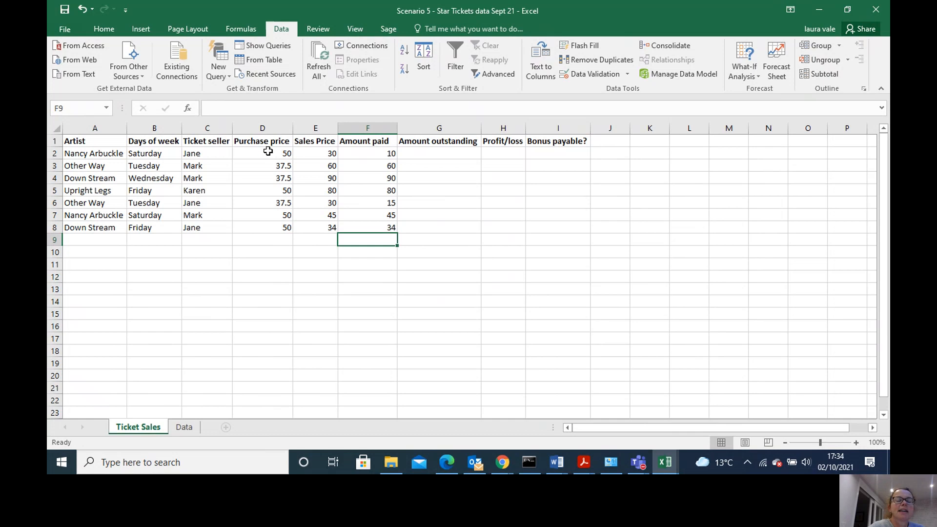
{"action": "left_click", "coordinate": [317, 155]}
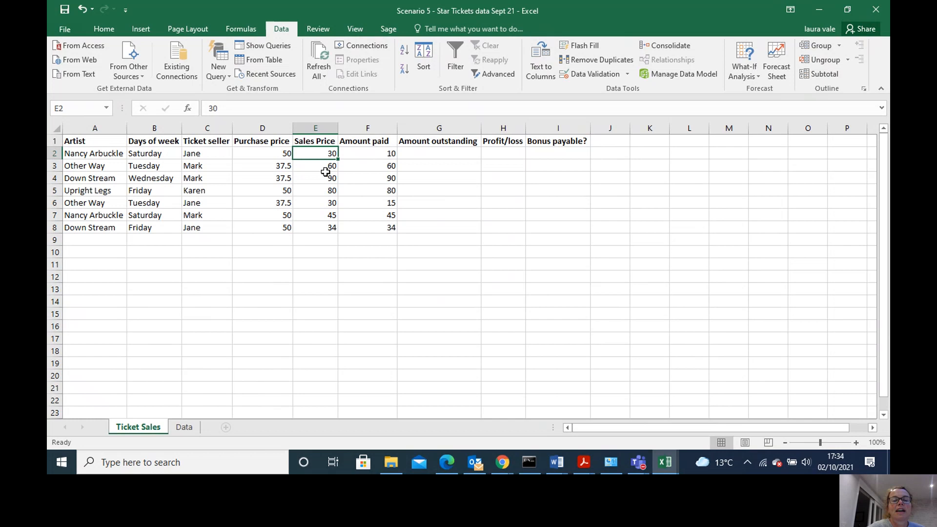
{"action": "left_click", "coordinate": [364, 155]}
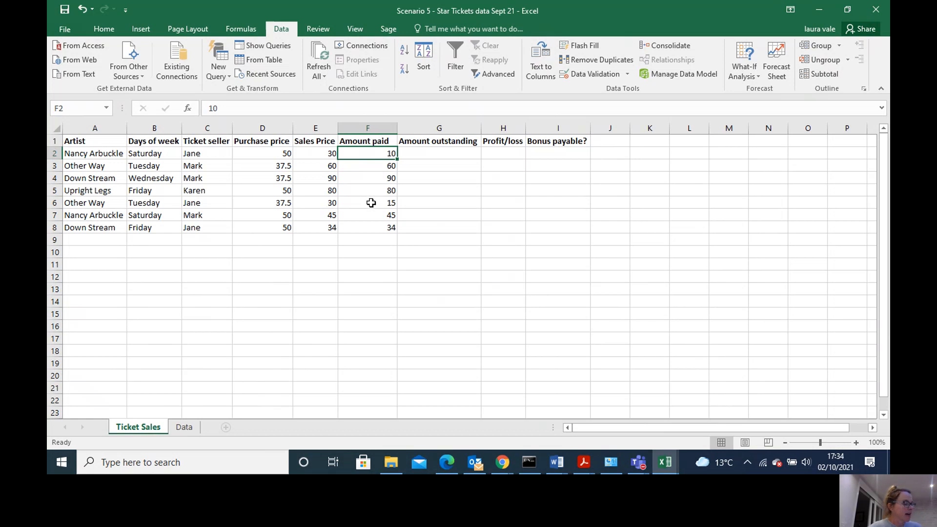
- Calculate Amount outstanding in G2 with =E2-F2 and fill the formula down to G8
{"action": "left_click", "coordinate": [429, 152]}
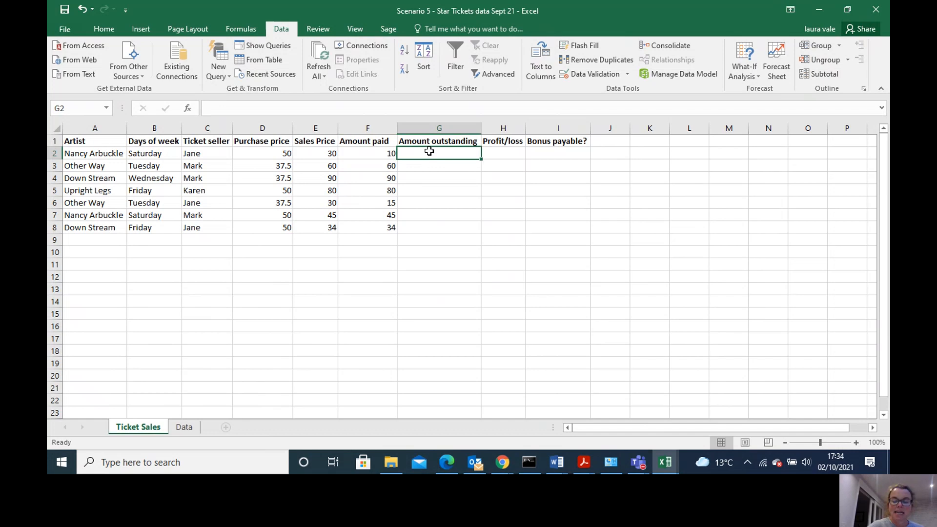
{"action": "type", "text": "="}
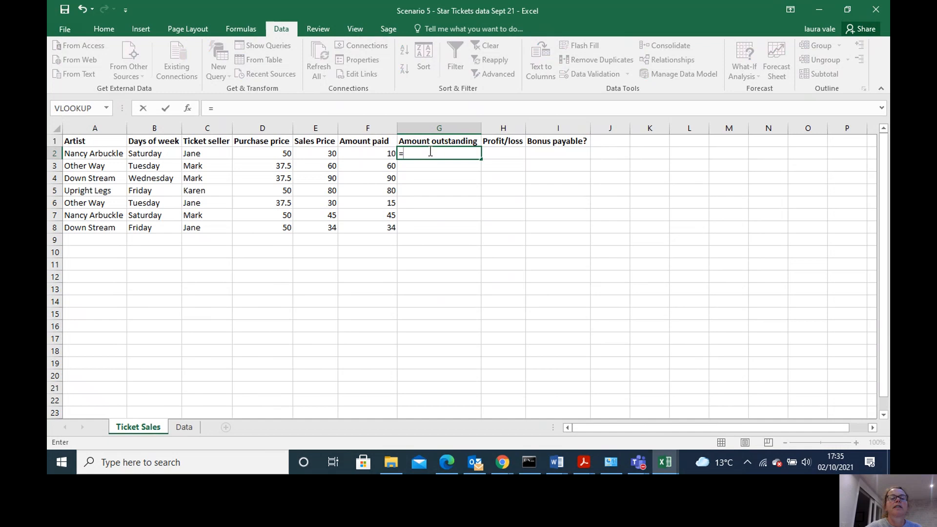
{"action": "left_click", "coordinate": [323, 152]}
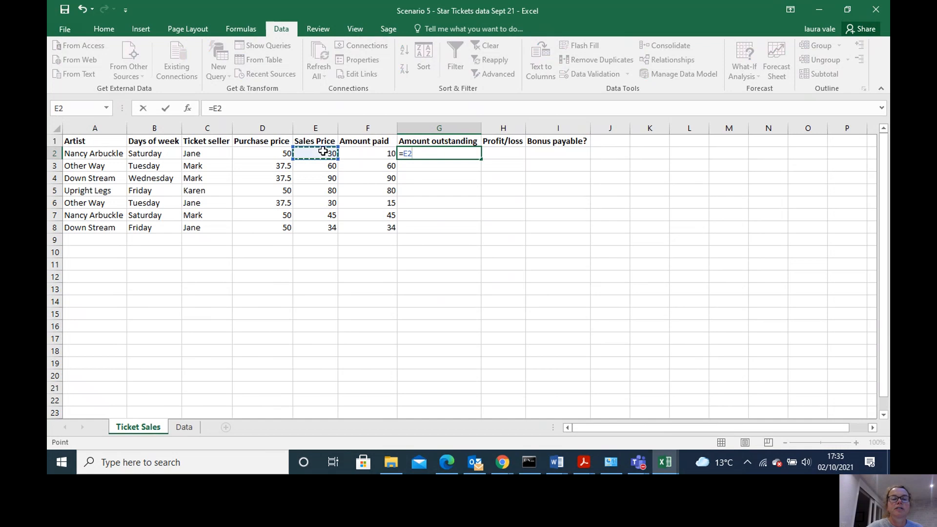
{"action": "type", "text": "-"}
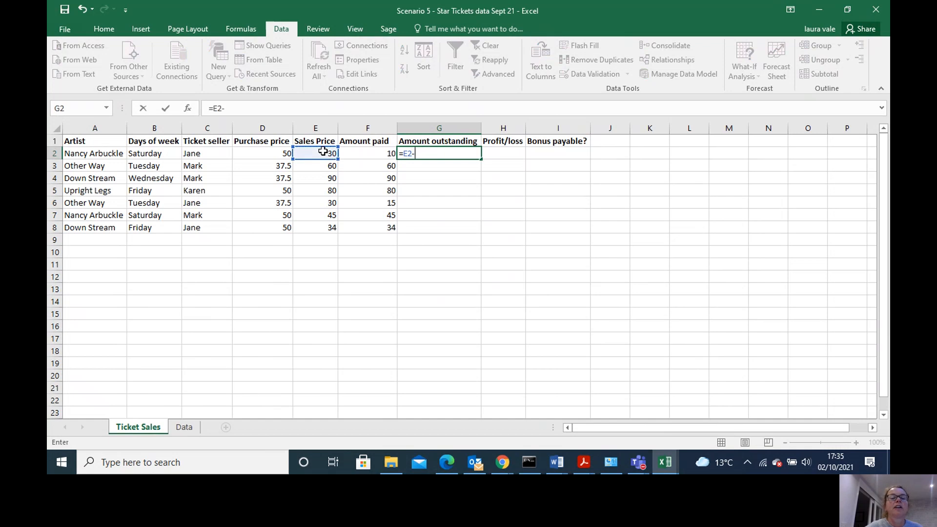
{"action": "left_click", "coordinate": [366, 155]}
{"action": "key", "text": "Return"}
{"action": "left_click", "coordinate": [434, 154]}
{"action": "left_click_drag", "start_coordinate": [481, 159], "coordinate": [480, 233]}
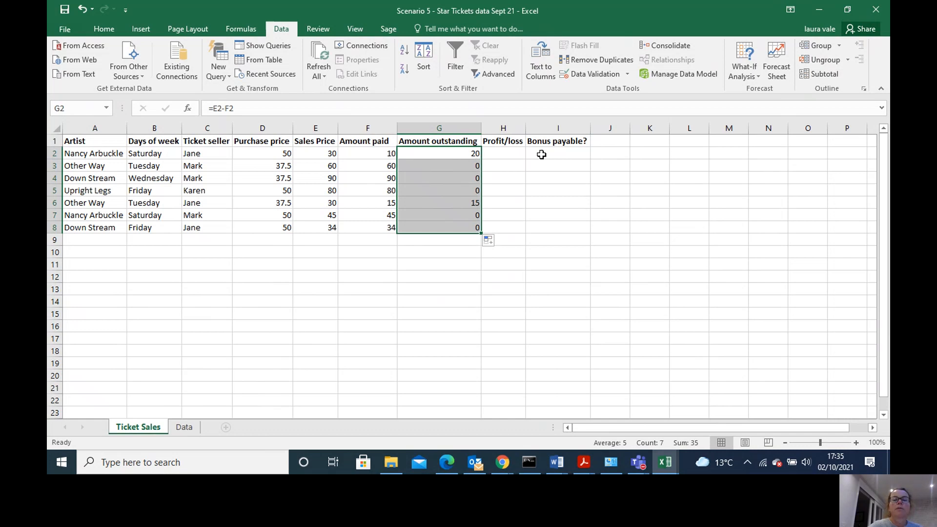
- Calculate Profit/loss in H2 as Sales Price minus Purchase price with the formula =E2-D2
{"action": "left_click", "coordinate": [509, 152]}
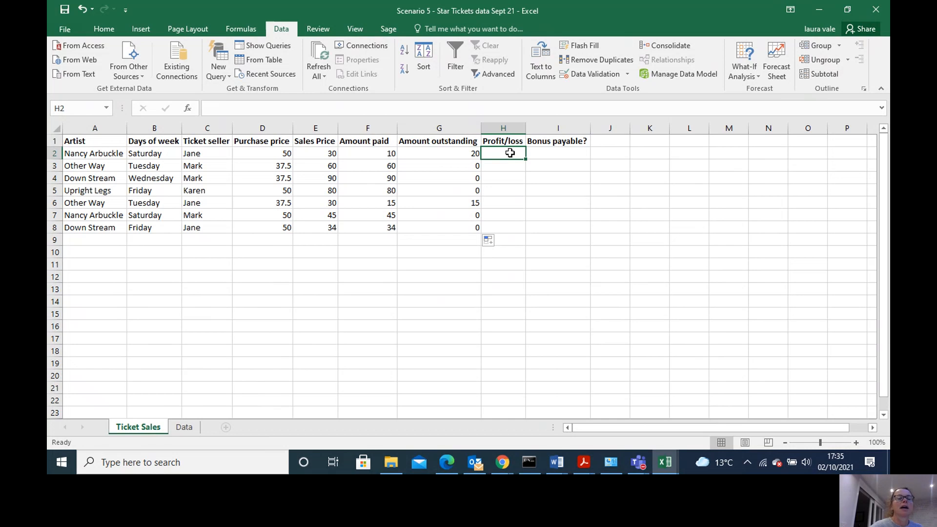
{"action": "type", "text": "="}
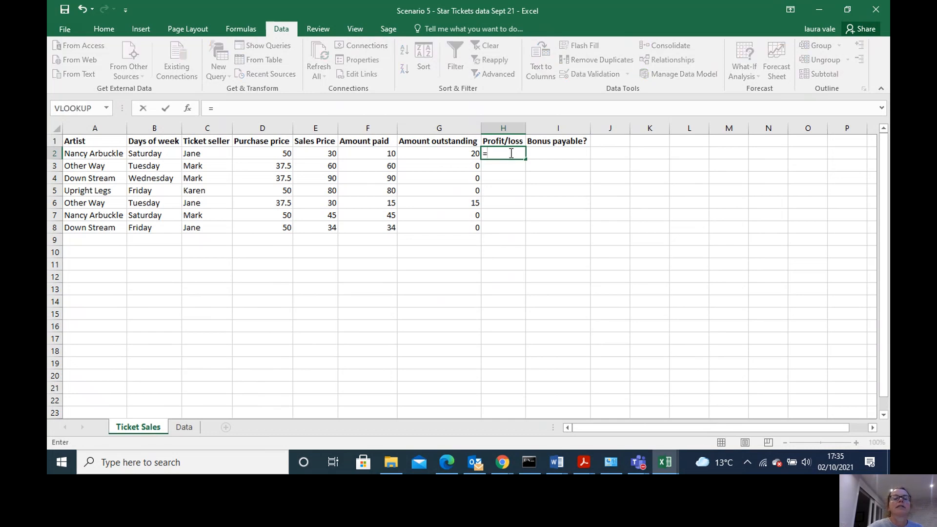
{"action": "left_click", "coordinate": [323, 153]}
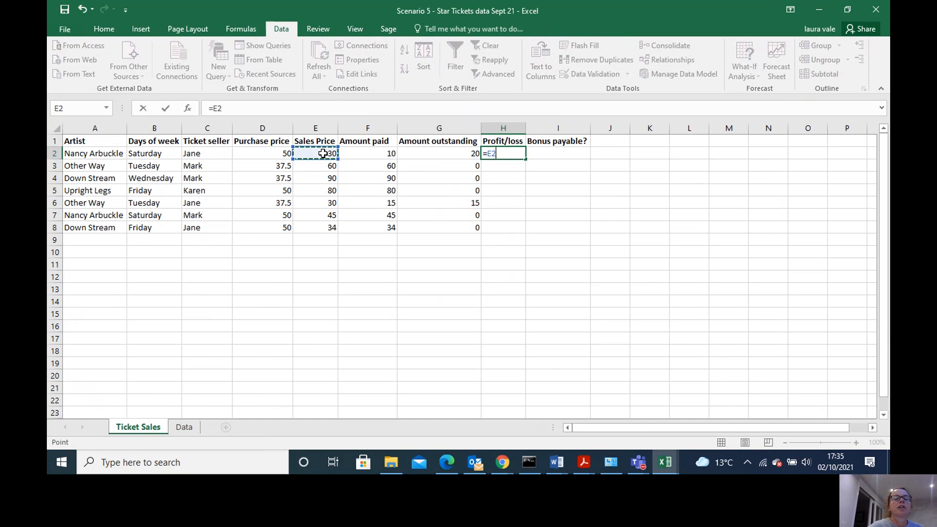
{"action": "type", "text": "-"}
{"action": "left_click", "coordinate": [282, 154]}
{"action": "key", "text": "Return"}
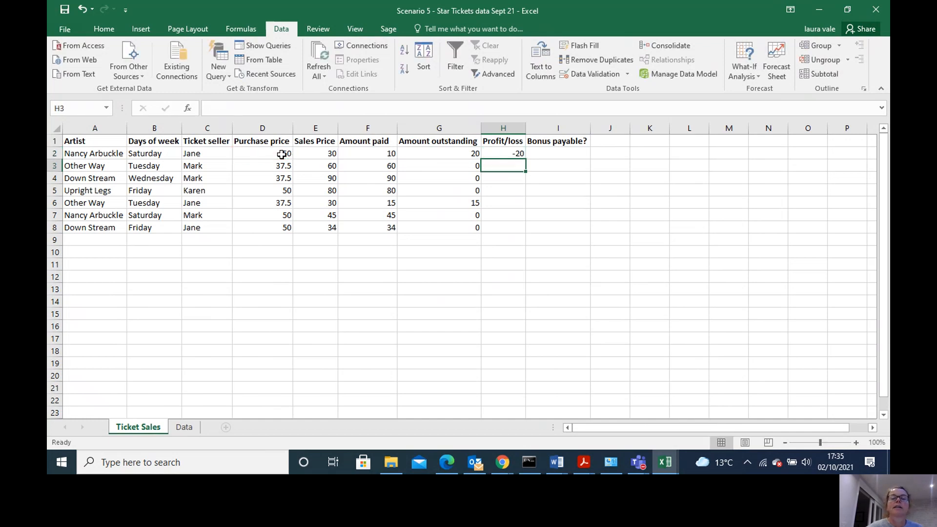
- Fill the Profit/loss formula from H2 down to H8
{"action": "left_click", "coordinate": [503, 154]}
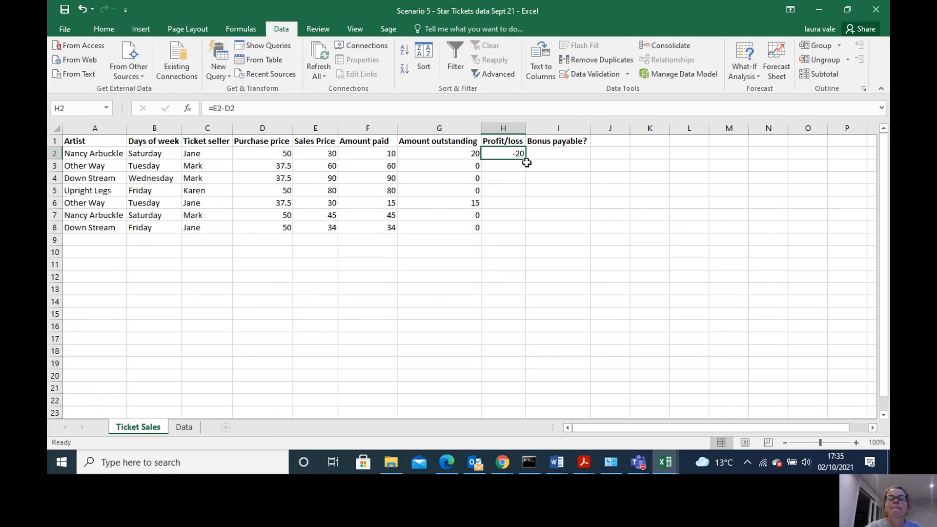
{"action": "double_click", "coordinate": [526, 162]}
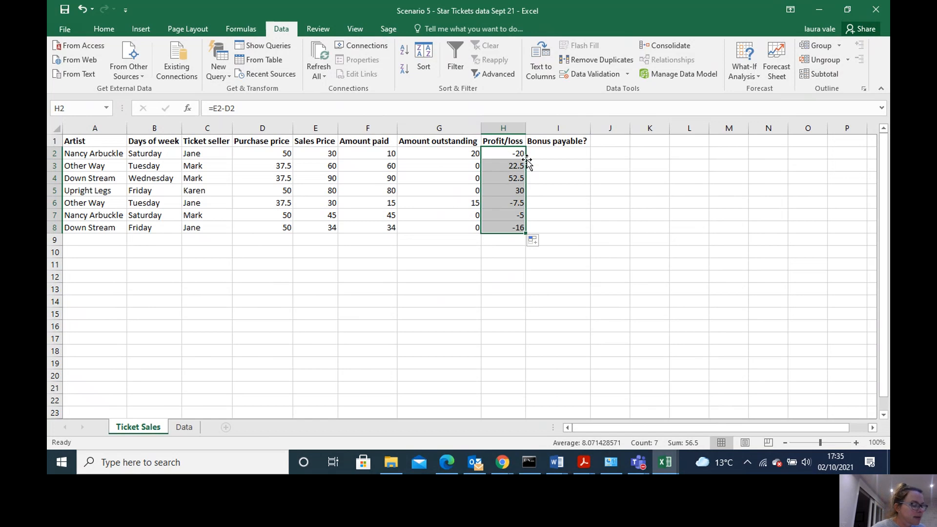
{"action": "left_click", "coordinate": [543, 274]}
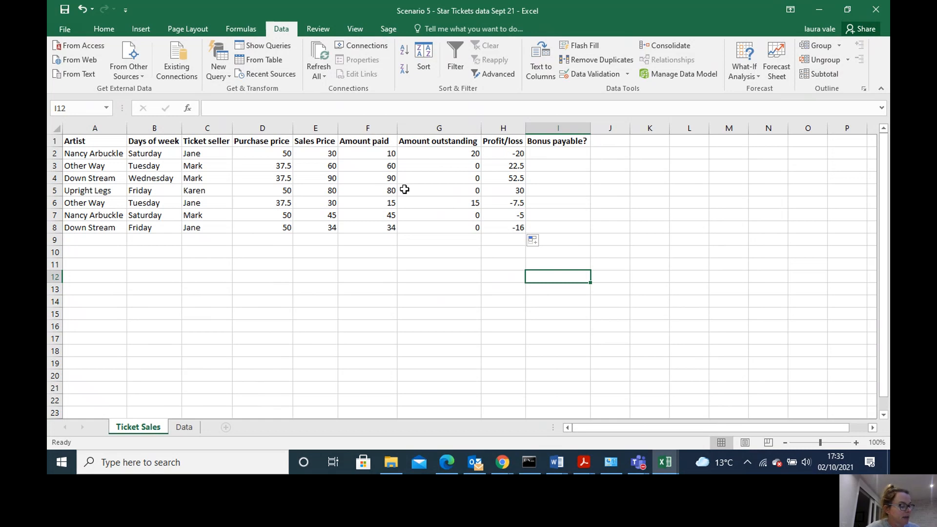
- Enter the Bonus payable formula =+IF(H2>0,"Yes","No") in I2 and fill it down to I8
{"action": "left_click", "coordinate": [545, 152]}
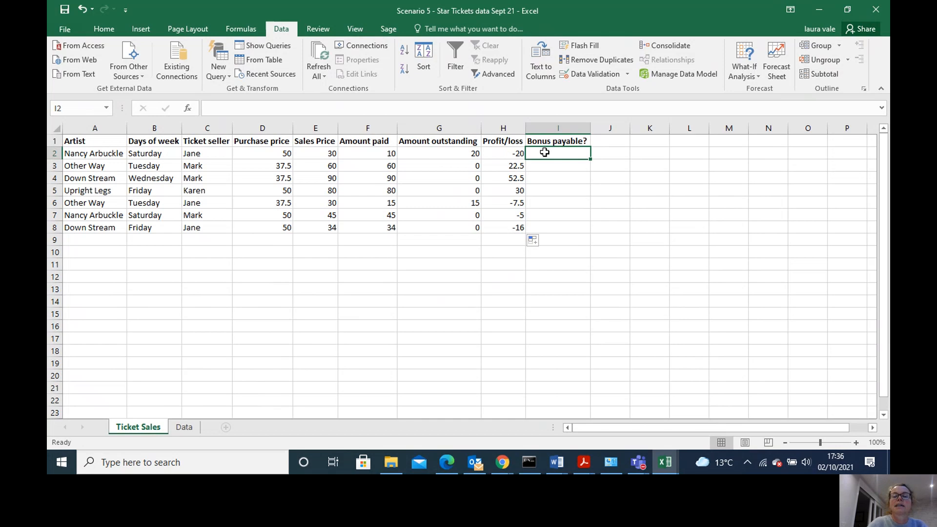
{"action": "type", "text": "+IF("}
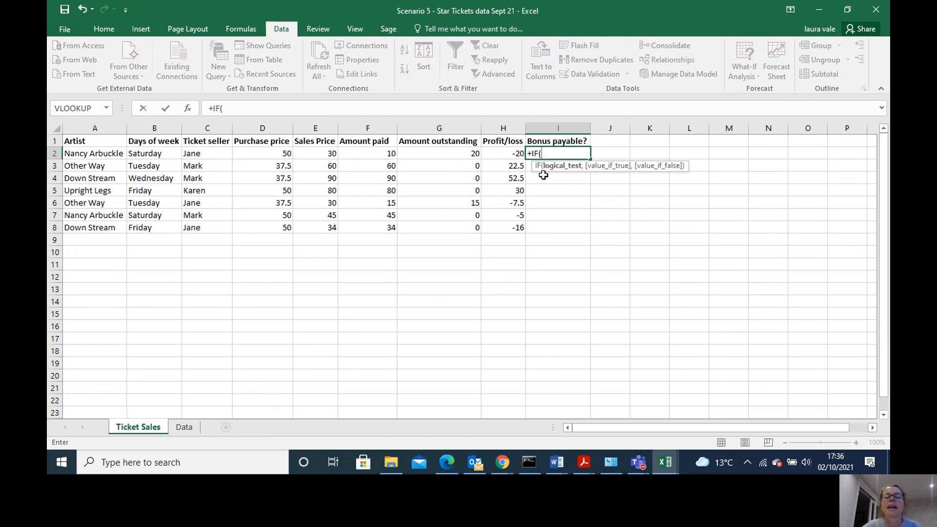
{"action": "left_click", "coordinate": [506, 155]}
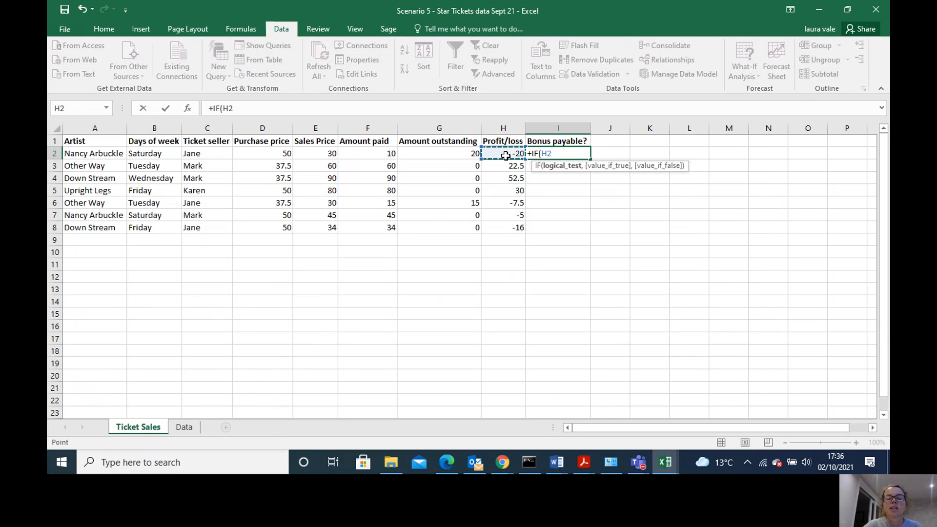
{"action": "type", "text": ">0"}
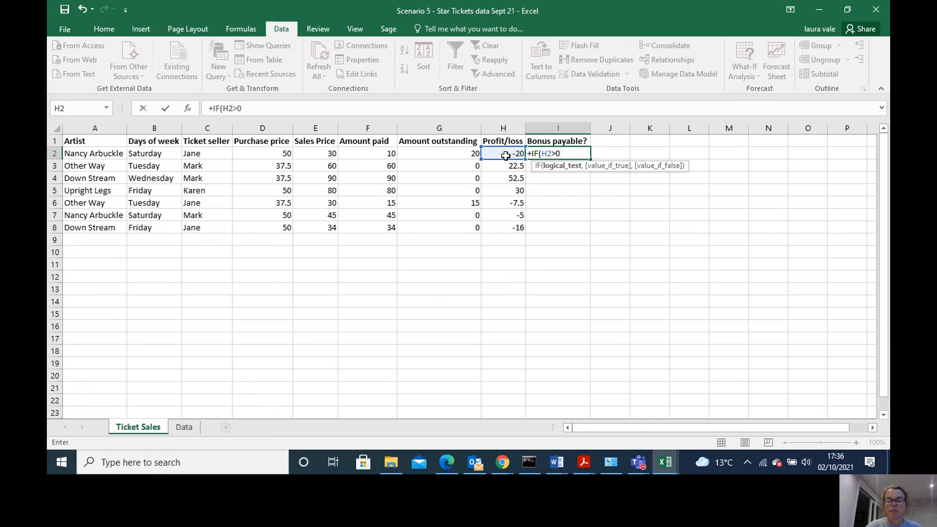
{"action": "type", "text": ",\"Yes"}
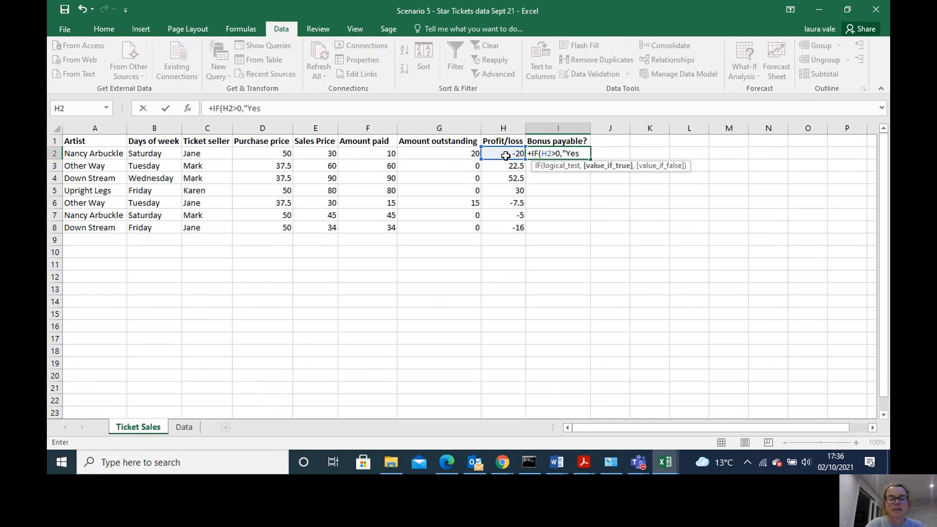
{"action": "type", "text": "\","}
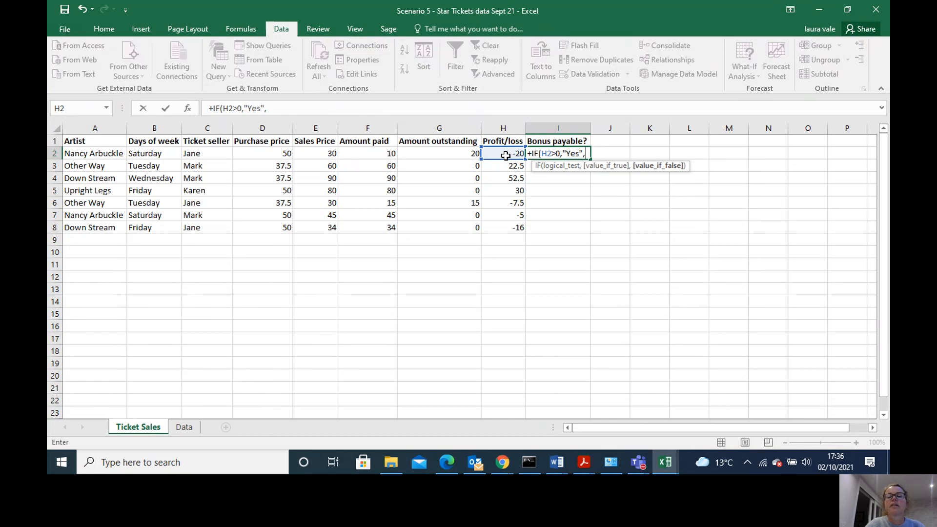
{"action": "type", "text": "\"No\""}
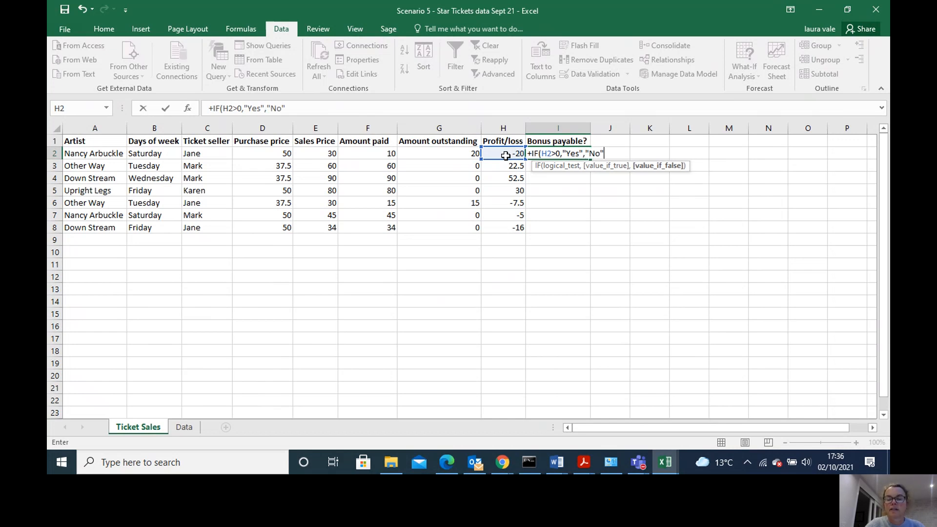
{"action": "type", "text": ")"}
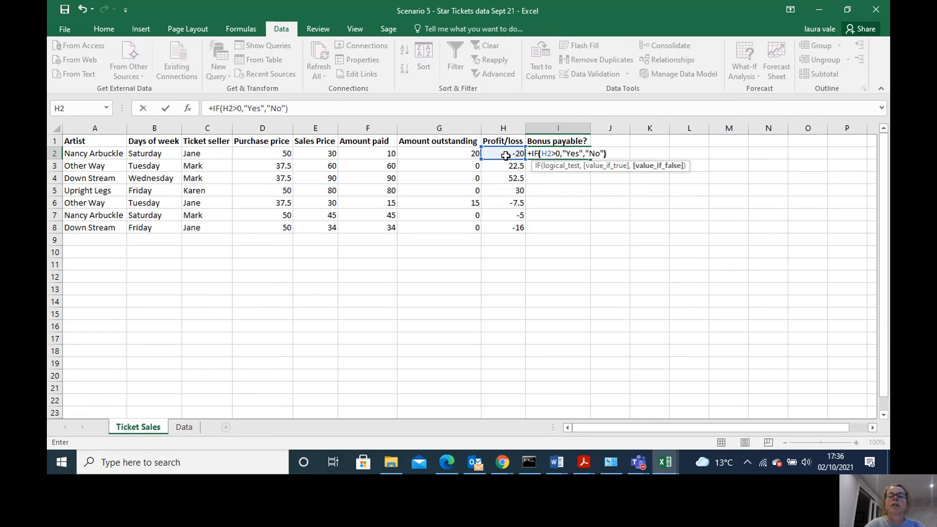
{"action": "key", "text": "Return"}
{"action": "left_click", "coordinate": [566, 153]}
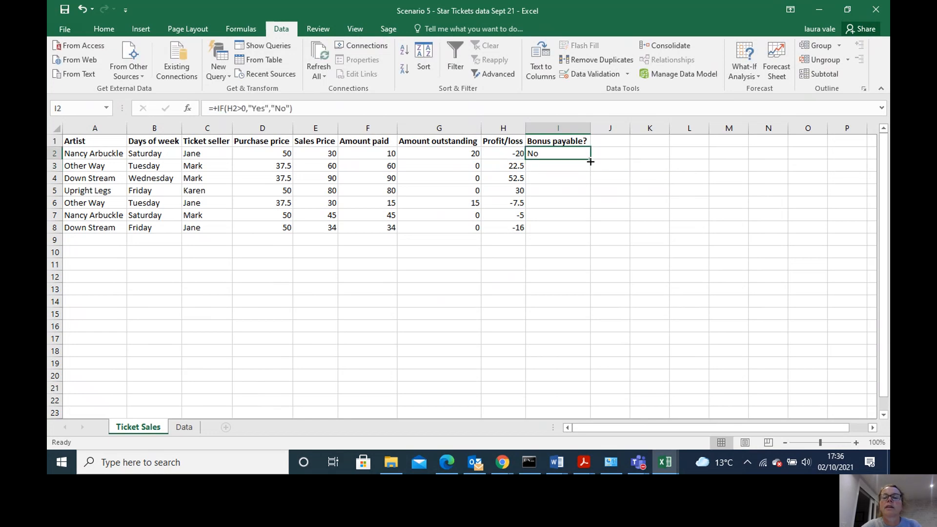
{"action": "double_click", "coordinate": [591, 160]}
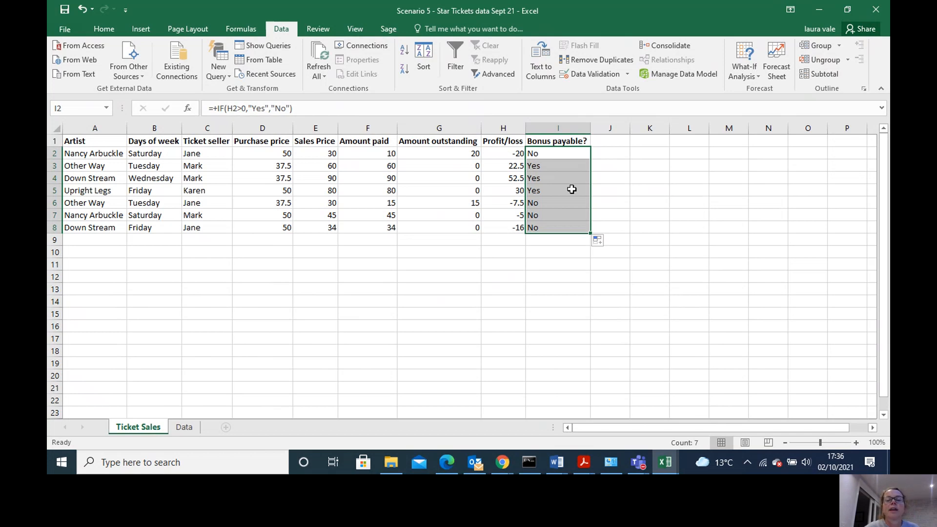
- Format the amounts in D2 to H8, from Purchase price to Profit/loss, as Currency
{"action": "left_click_drag", "start_coordinate": [509, 227], "coordinate": [266, 154]}
{"action": "left_click", "coordinate": [104, 30]}
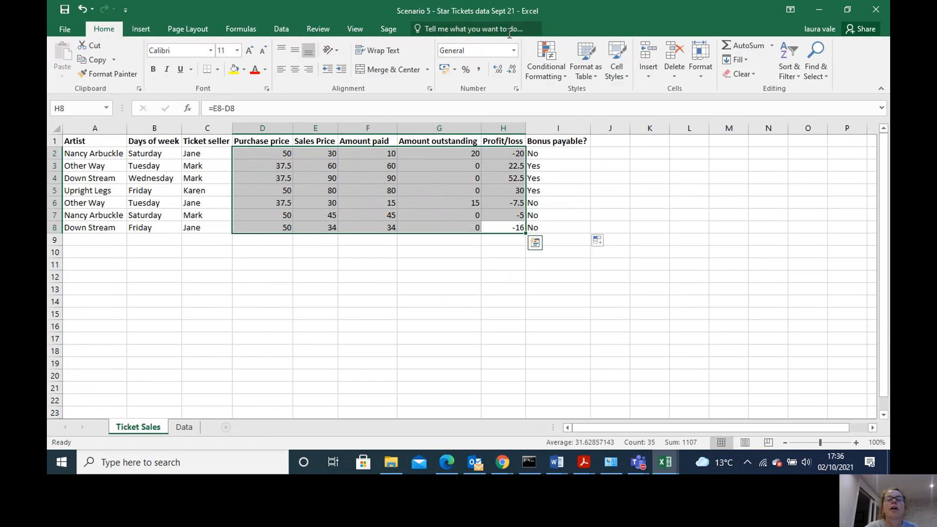
{"action": "left_click", "coordinate": [503, 53]}
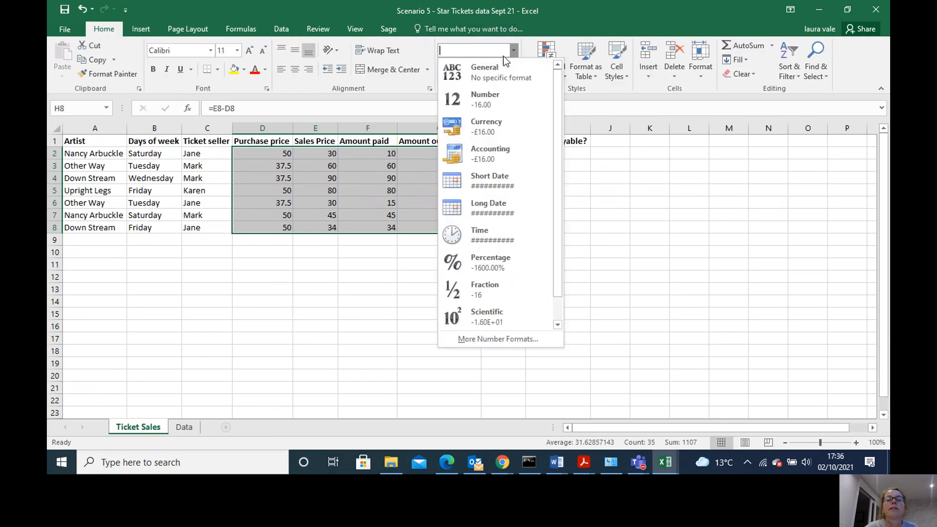
{"action": "left_click", "coordinate": [481, 118]}
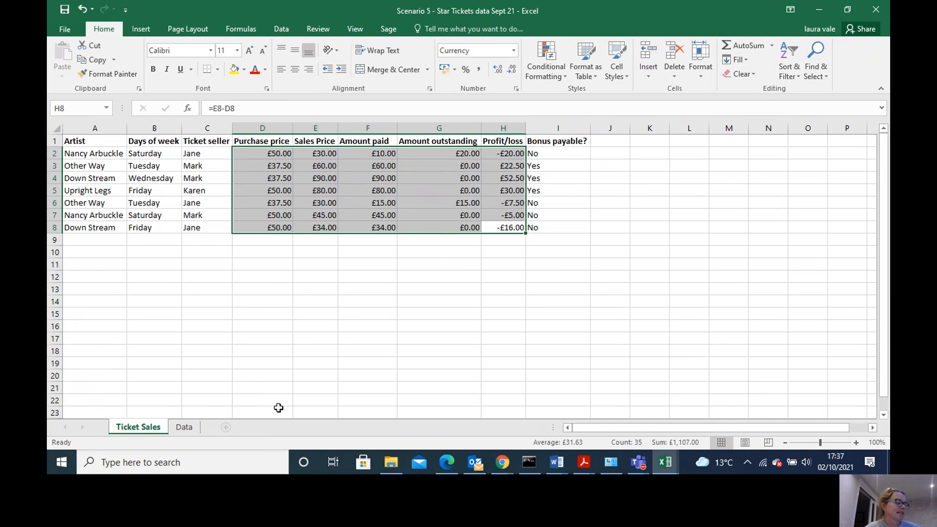
{"action": "left_click", "coordinate": [421, 336]}
- Add conditional formatting to Profit/loss cells H2 to H8, marking values less than 0 with Light Red Fill with Dark Red Text
{"action": "left_click_drag", "start_coordinate": [504, 153], "coordinate": [504, 226]}
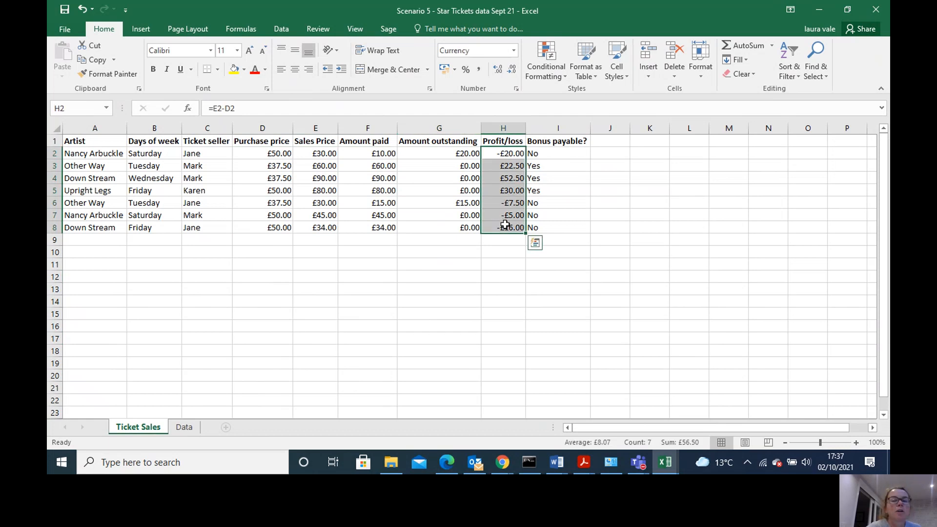
{"action": "left_click", "coordinate": [548, 75]}
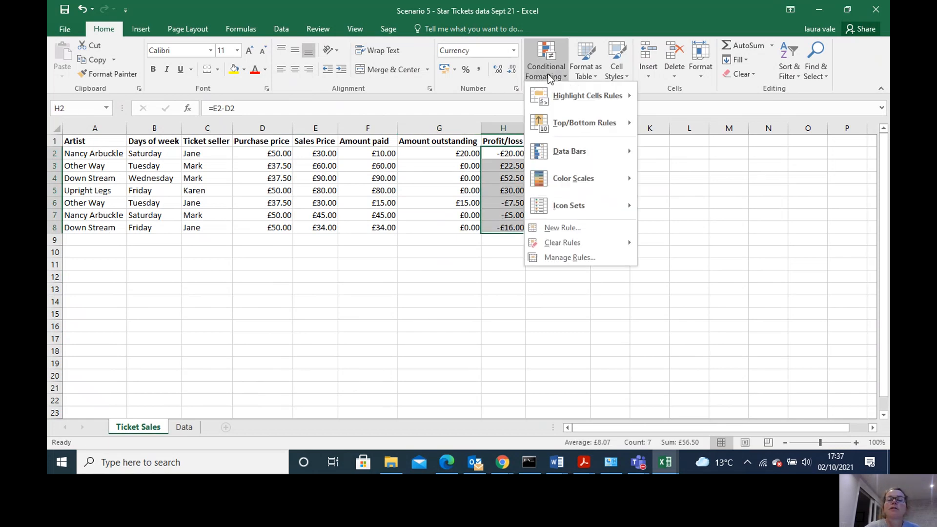
{"action": "mouse_move", "coordinate": [562, 98]}
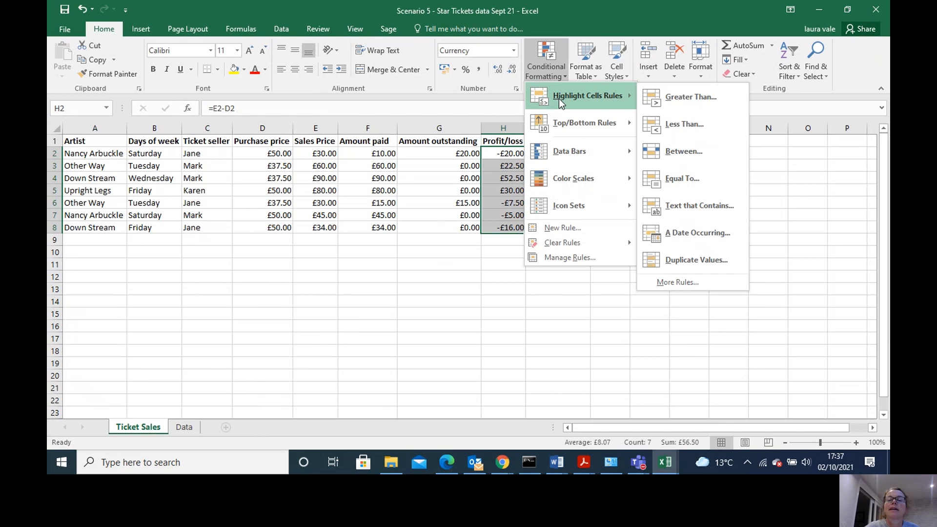
{"action": "left_click", "coordinate": [668, 126]}
{"action": "type", "text": "0"}
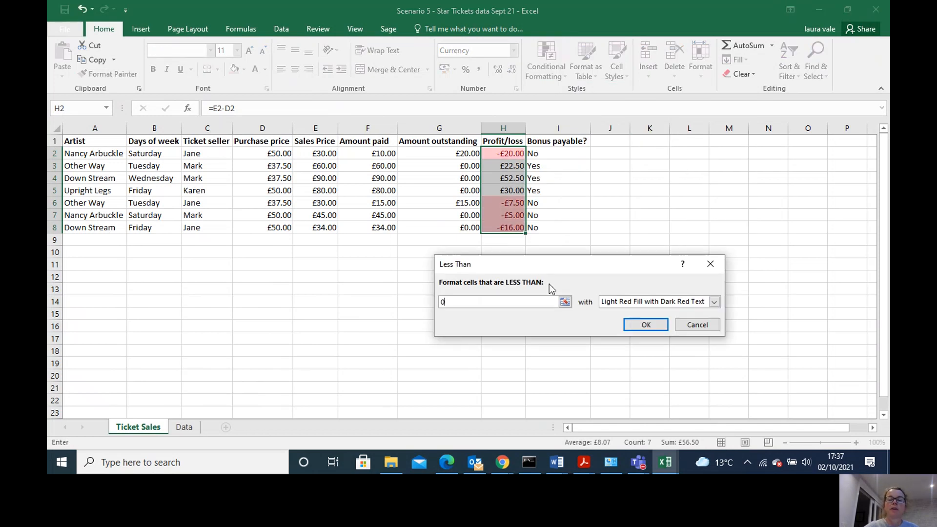
{"action": "left_click", "coordinate": [644, 324]}
{"action": "left_click", "coordinate": [618, 336]}
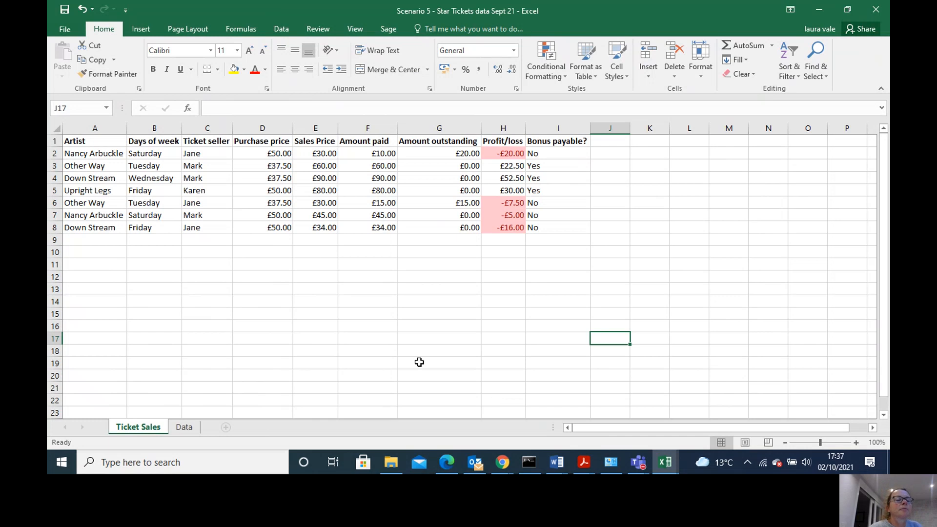
- Enter the row label Totals in cell A10
{"action": "left_click", "coordinate": [108, 253]}
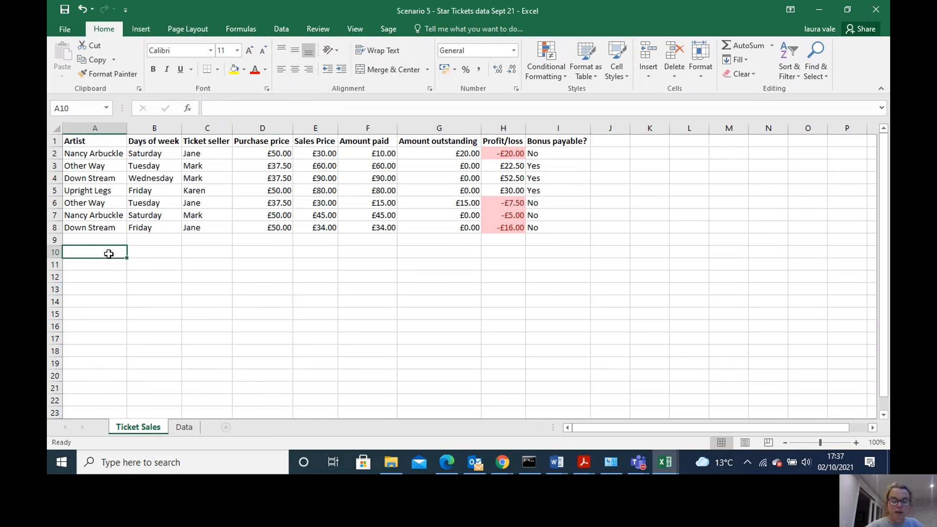
{"action": "type", "text": "Totals"}
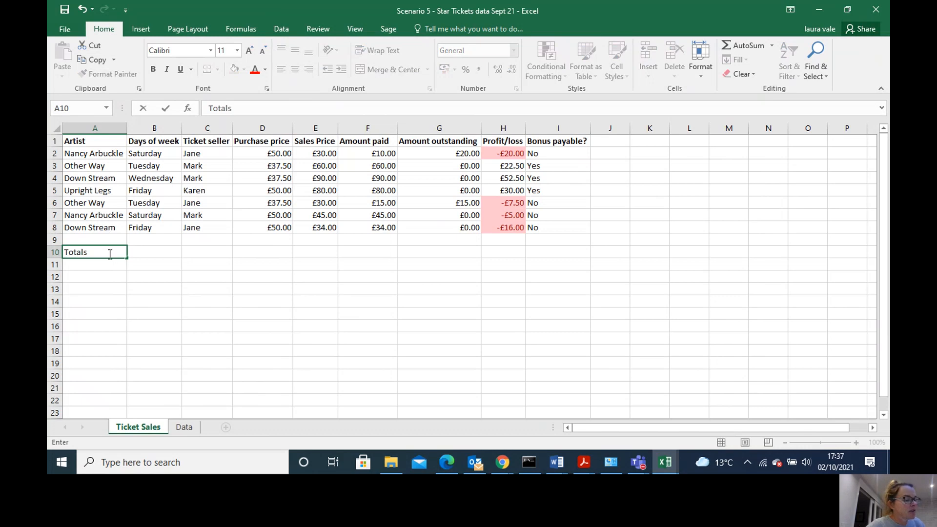
{"action": "key", "text": "Return"}
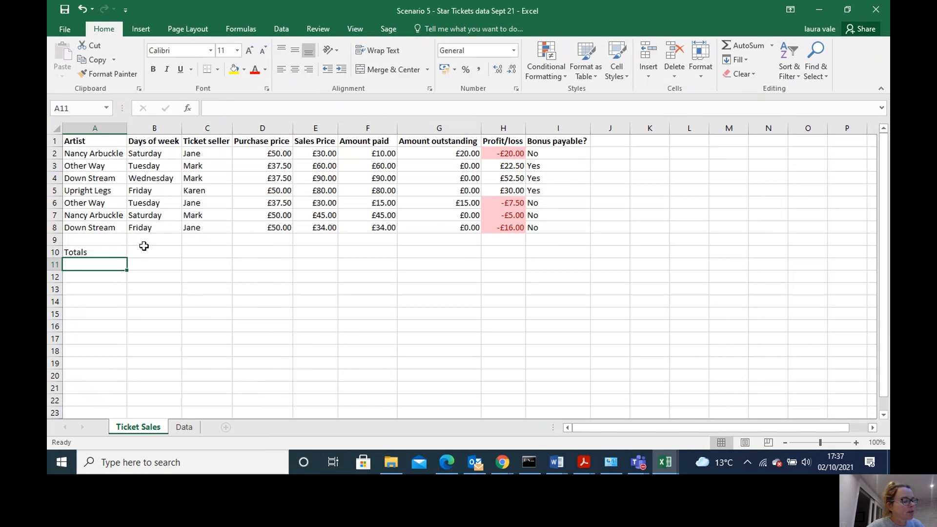
- Sum the Sales Price column in E10 and the Amount outstanding column in G10 with AutoSum
{"action": "left_click", "coordinate": [303, 253]}
{"action": "left_click_drag", "start_coordinate": [314, 153], "coordinate": [316, 251]}
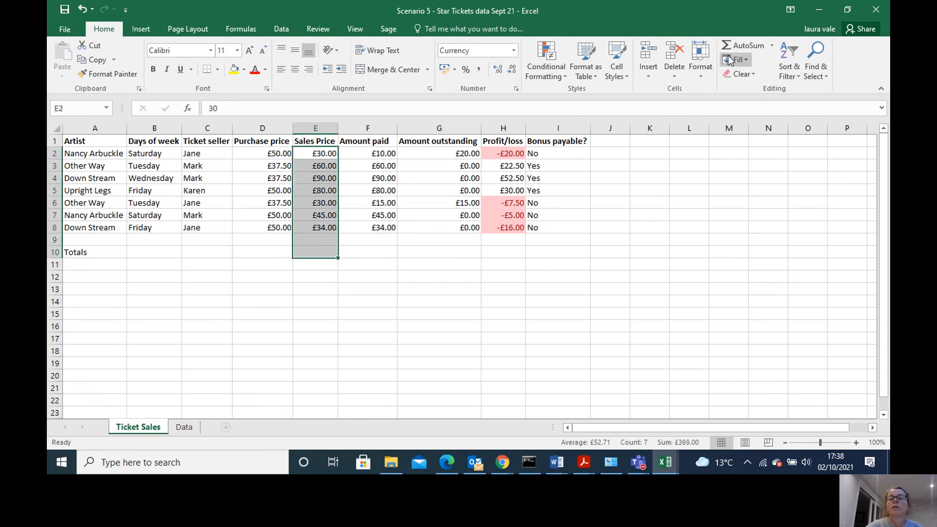
{"action": "left_click", "coordinate": [745, 43]}
{"action": "left_click_drag", "start_coordinate": [429, 152], "coordinate": [435, 250]}
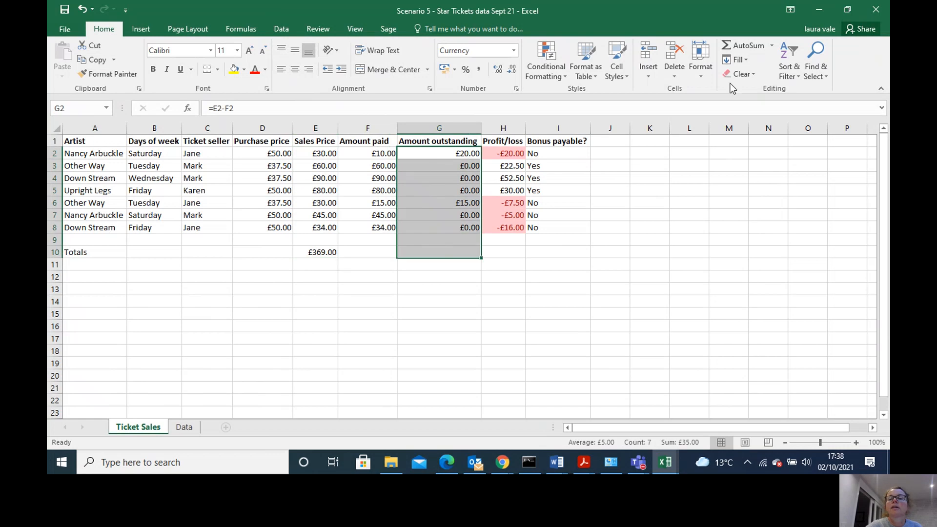
{"action": "left_click", "coordinate": [745, 45]}
{"action": "left_click", "coordinate": [630, 278]}
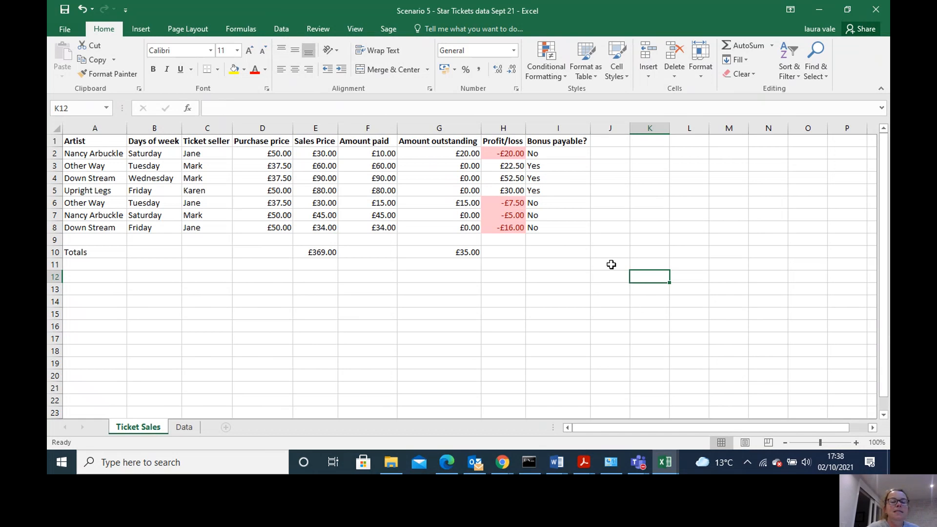
- Give the totals in E10 and G10 a thin single top border and a double bottom border
{"action": "left_click", "coordinate": [324, 252]}
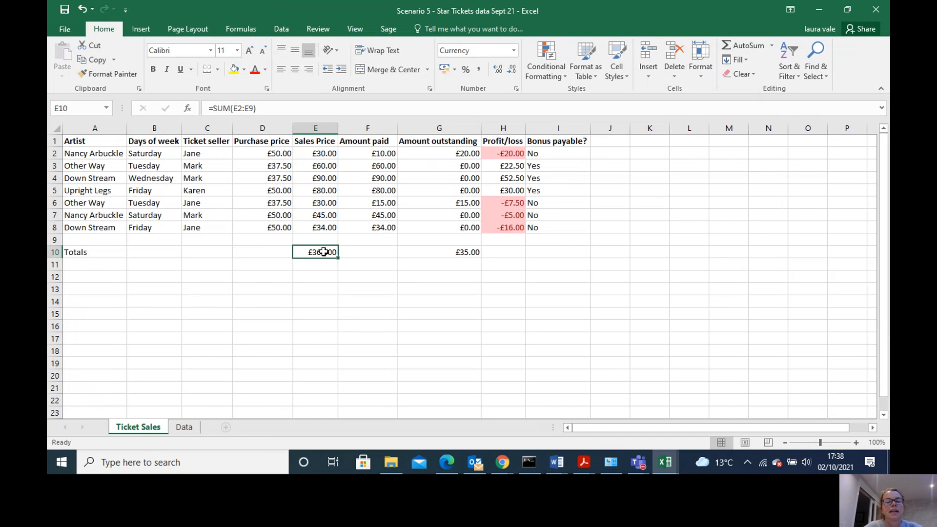
{"action": "left_click", "coordinate": [452, 252], "text": "ctrl"}
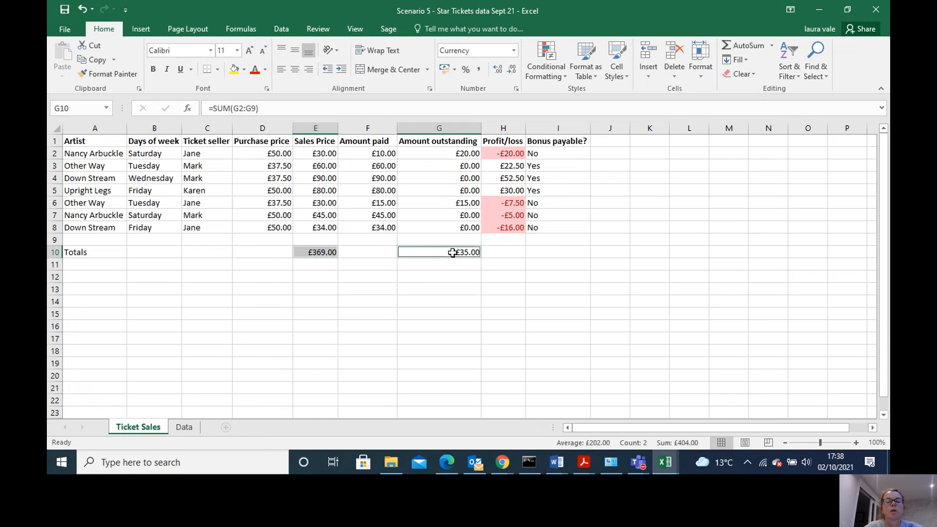
{"action": "right_click", "coordinate": [435, 253]}
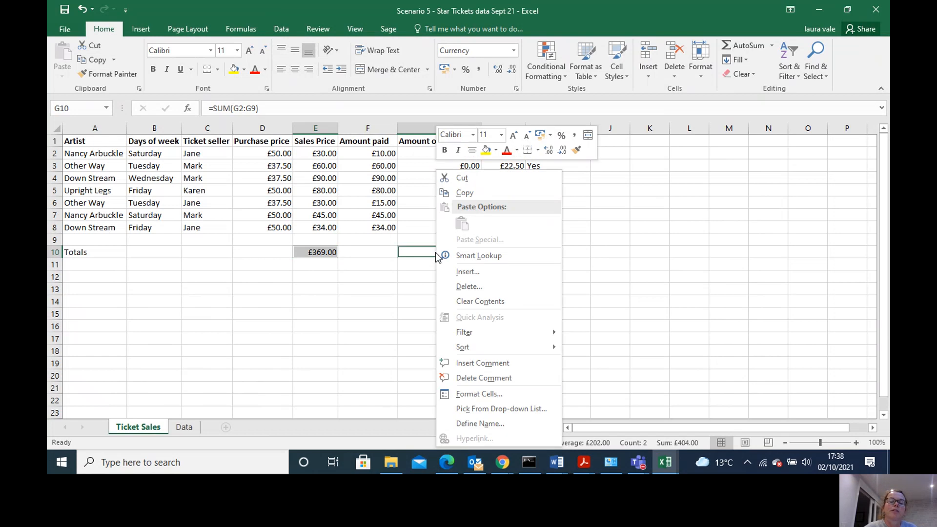
{"action": "left_click", "coordinate": [472, 395]}
{"action": "left_click", "coordinate": [447, 190]}
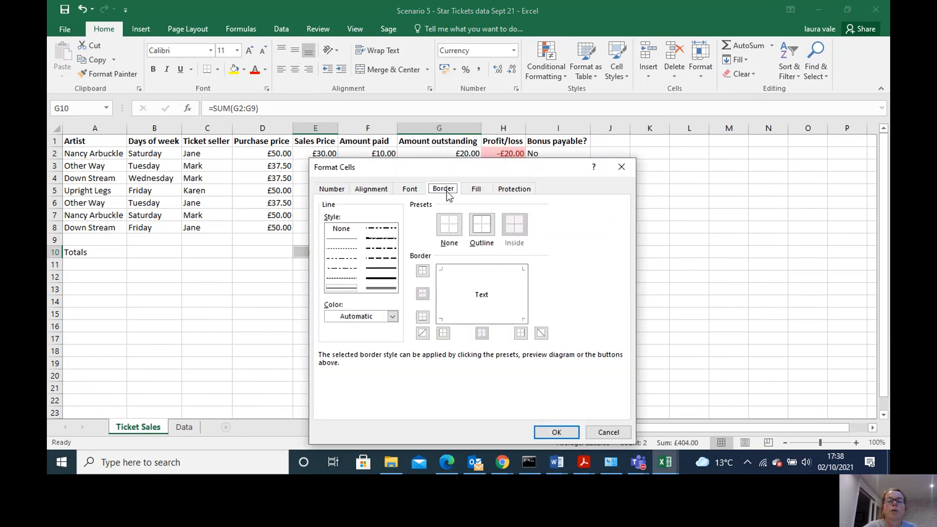
{"action": "left_click", "coordinate": [344, 288]}
{"action": "left_click", "coordinate": [449, 272]}
{"action": "left_click", "coordinate": [385, 289]}
{"action": "left_click", "coordinate": [468, 319]}
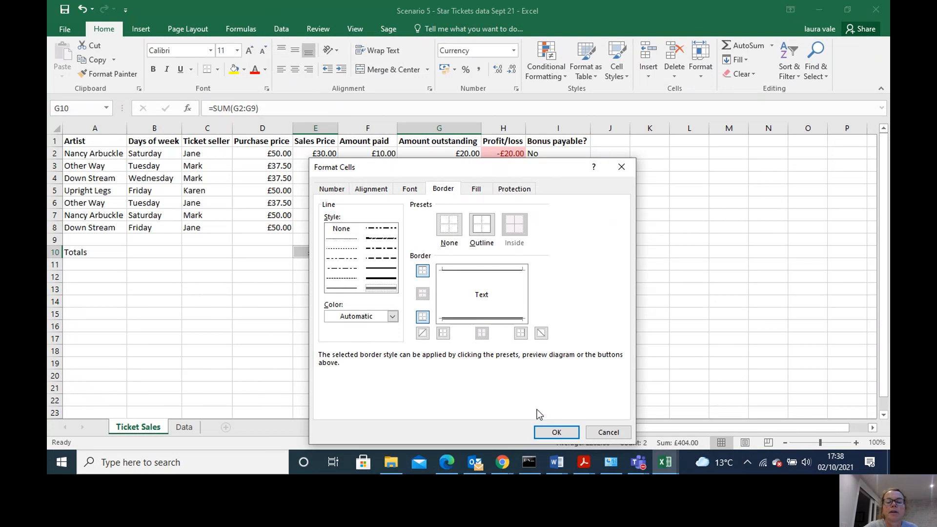
{"action": "left_click", "coordinate": [555, 433]}
{"action": "left_click", "coordinate": [616, 339]}
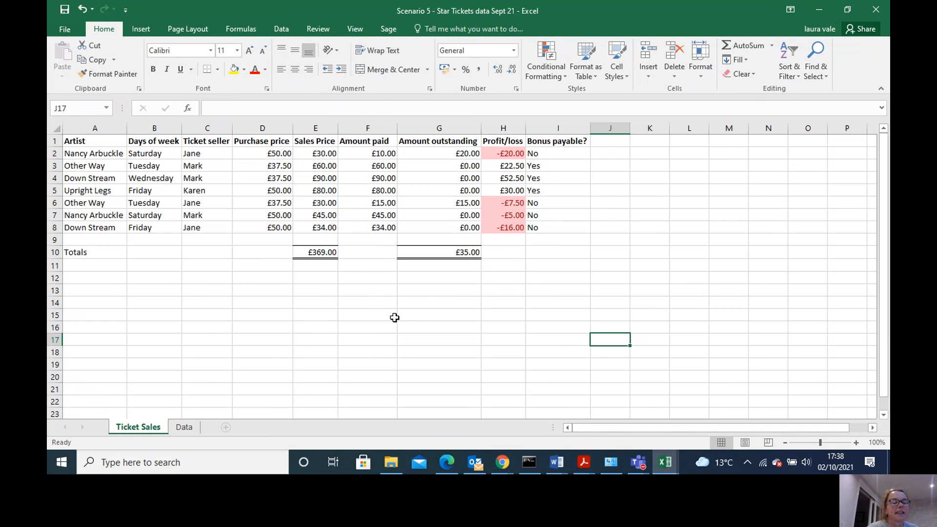
- In cell G15, divide the Amount outstanding total by the Sales Price total with the formula =G10/E10
{"action": "left_click", "coordinate": [425, 312]}
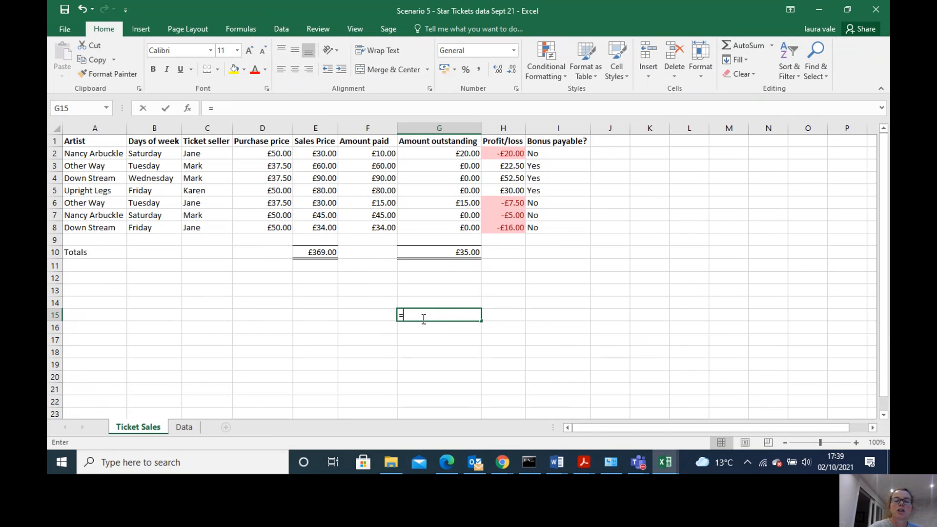
{"action": "type", "text": "="}
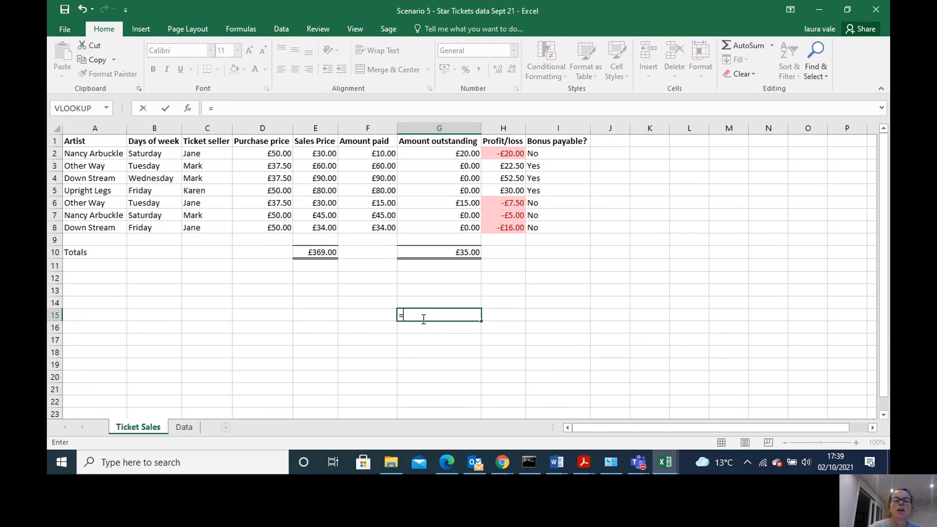
{"action": "left_click", "coordinate": [436, 252]}
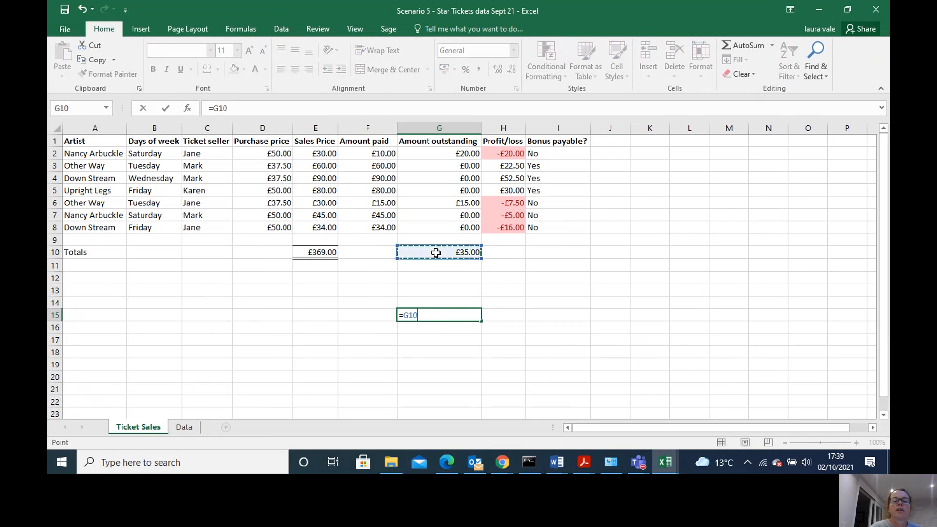
{"action": "type", "text": "/"}
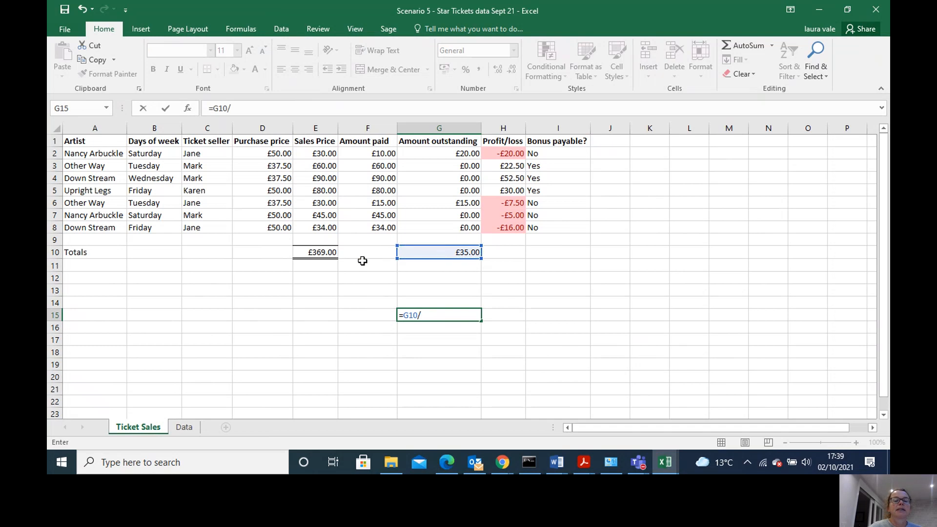
{"action": "left_click", "coordinate": [324, 254]}
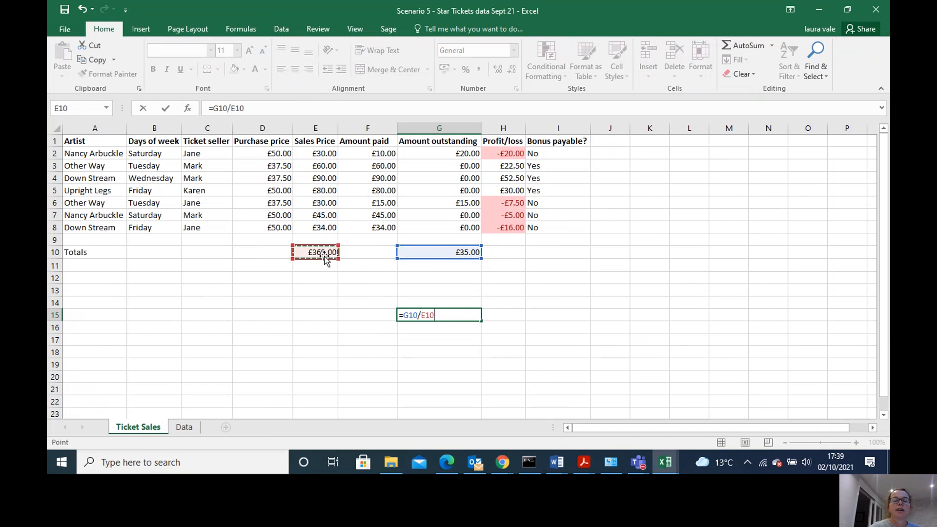
{"action": "key", "text": "Return"}
- Format cell G15 as a percentage with two decimal places
{"action": "left_click", "coordinate": [424, 315]}
{"action": "left_click", "coordinate": [466, 71]}
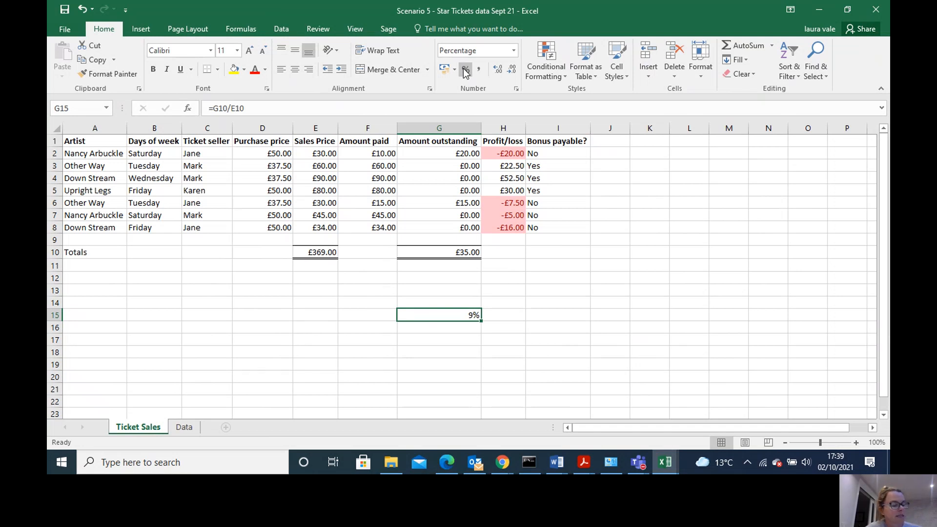
{"action": "left_click", "coordinate": [496, 73]}
{"action": "left_click", "coordinate": [495, 72]}
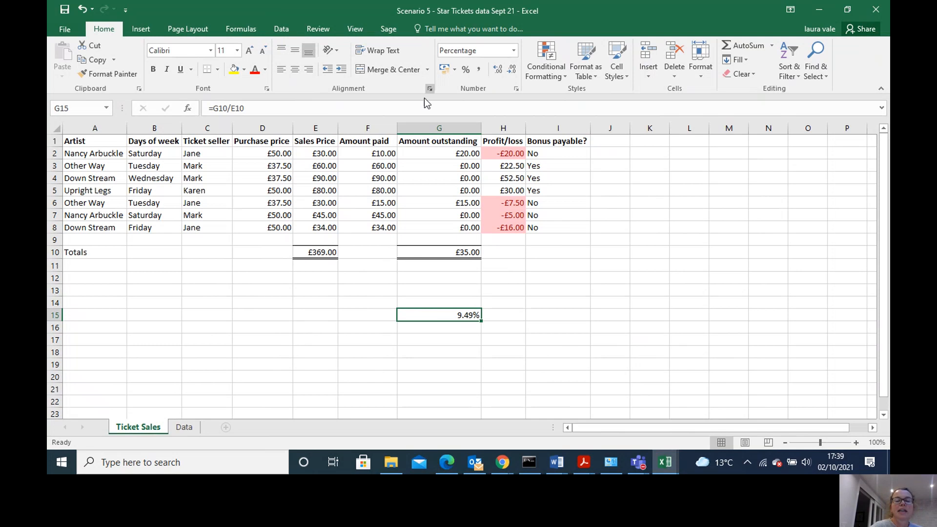
- Enter the label Percentage outstanding in cell F15
{"action": "left_click", "coordinate": [372, 315]}
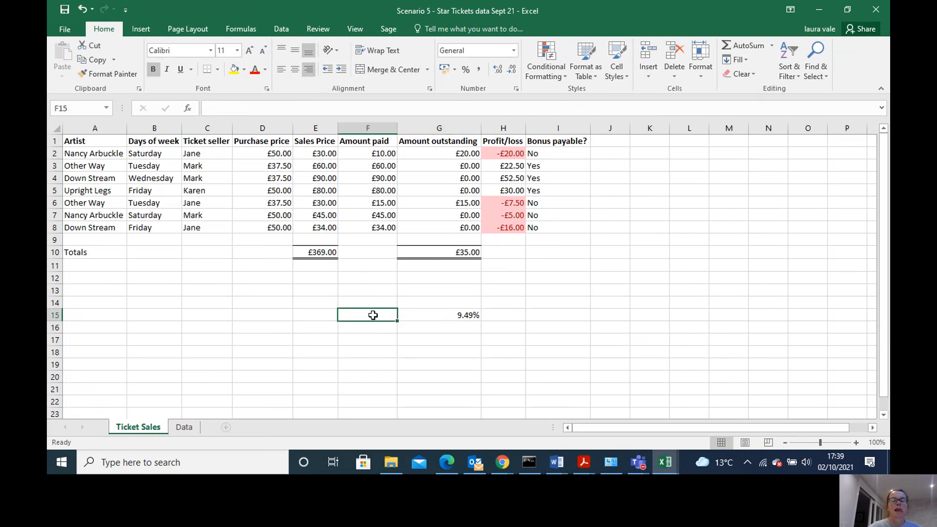
{"action": "type", "text": "Percent"}
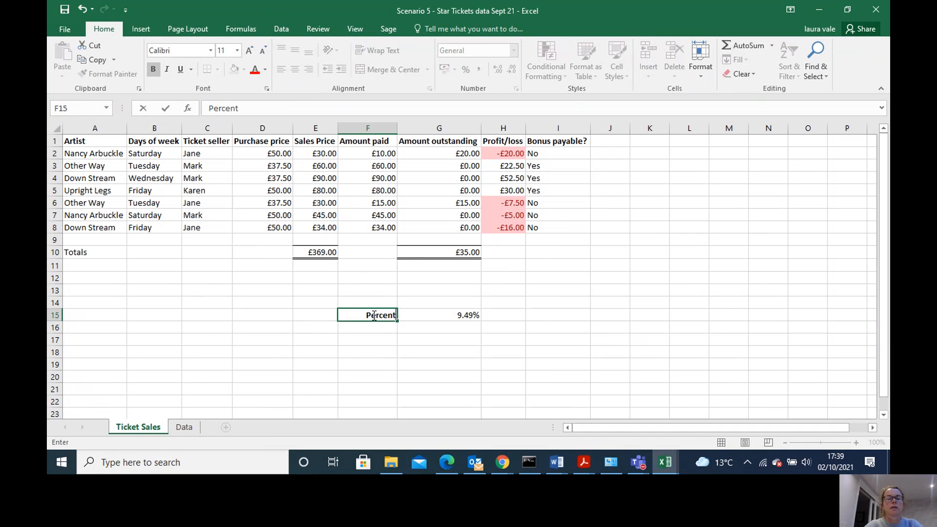
{"action": "type", "text": "age outstanding"}
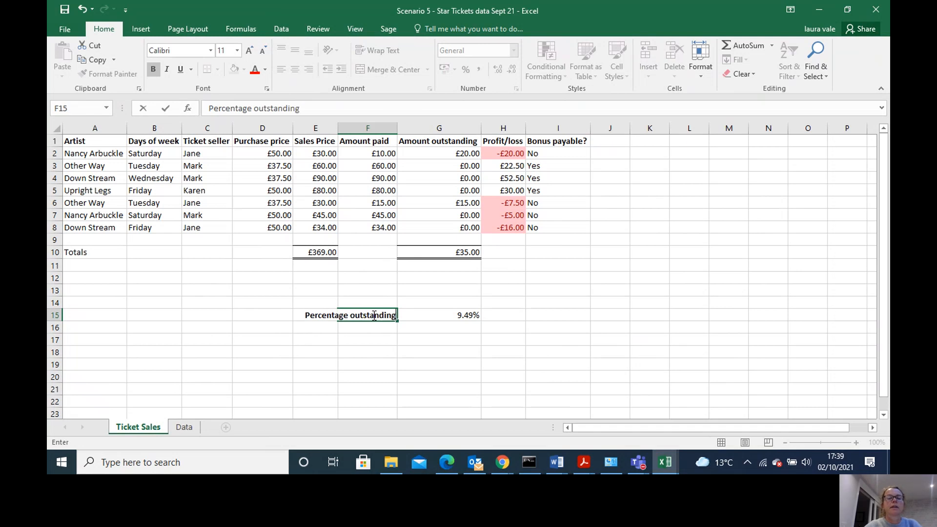
{"action": "key", "text": "Return"}
- Try wrapping the Percentage outstanding label in F15, and turn the wrapping off again
{"action": "left_click", "coordinate": [374, 315]}
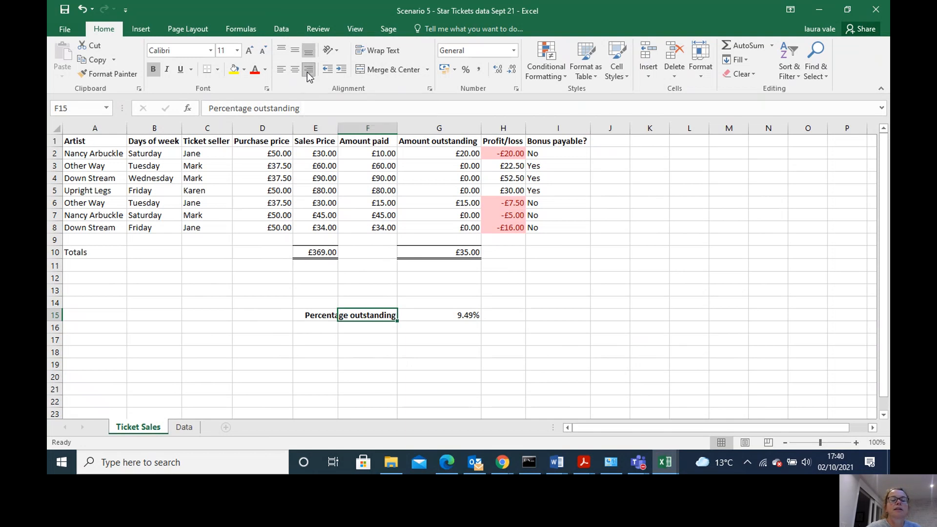
{"action": "left_click", "coordinate": [381, 51]}
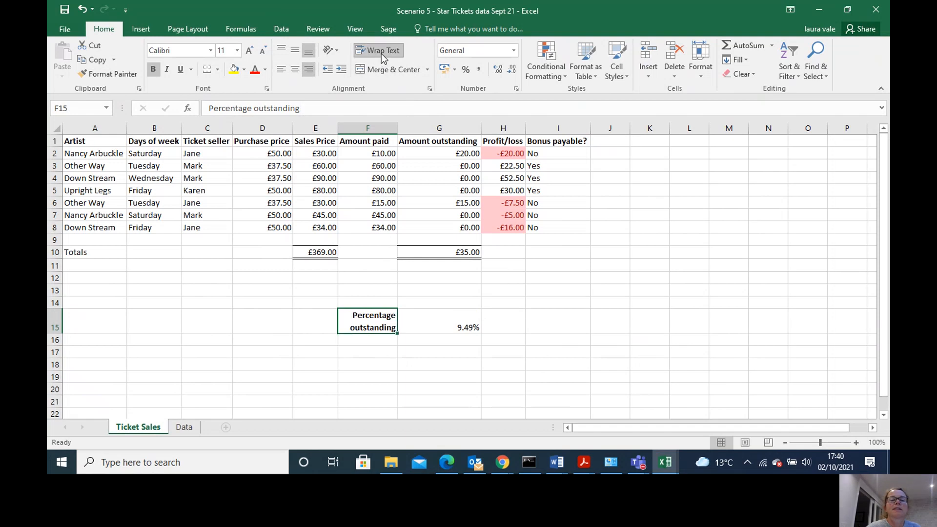
{"action": "left_click", "coordinate": [377, 50]}
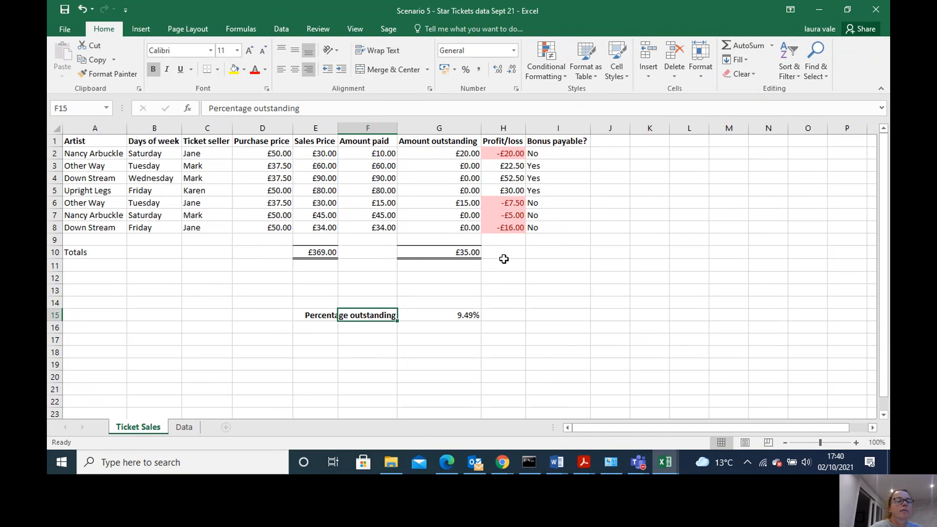
- Enter =IF(G15<=10%,"OK","Not acceptable") in cell H15 to rate the percentage outstanding
{"action": "left_click", "coordinate": [501, 317]}
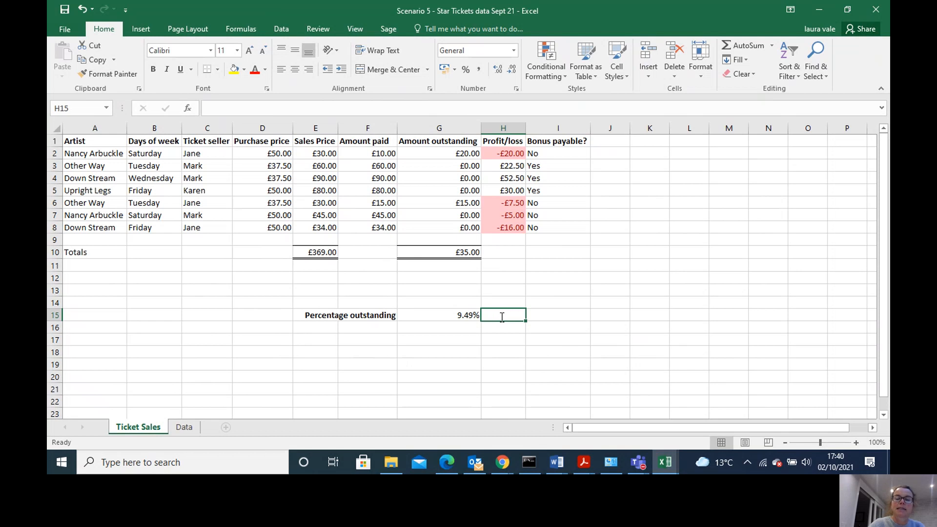
{"action": "type", "text": "=IF("}
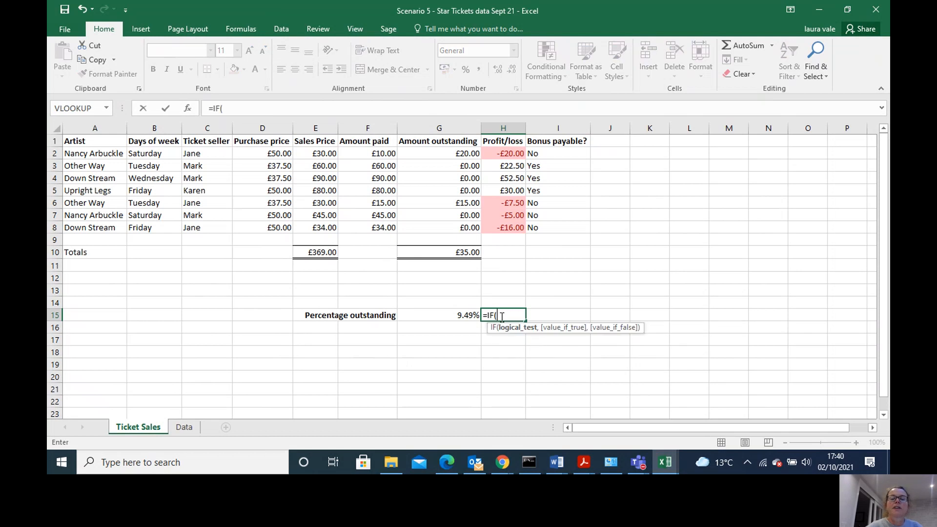
{"action": "left_click", "coordinate": [462, 316]}
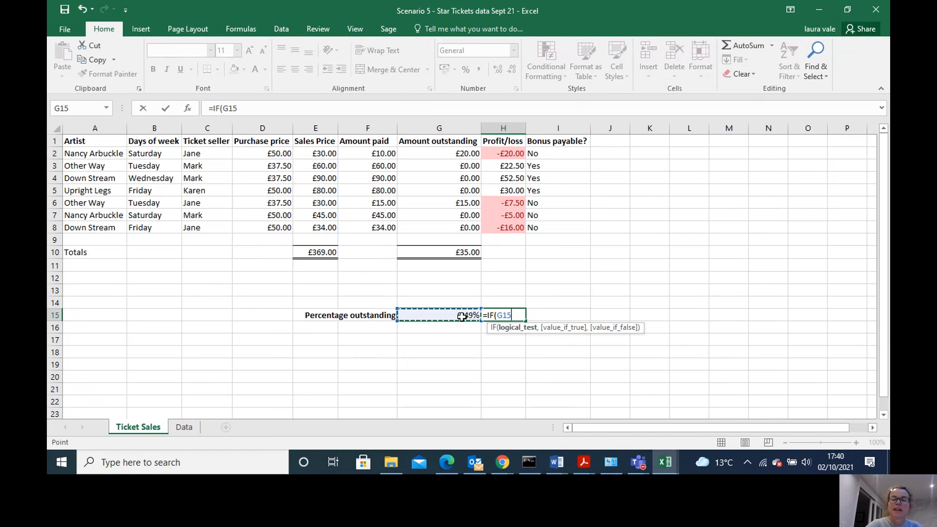
{"action": "type", "text": "<=10%"}
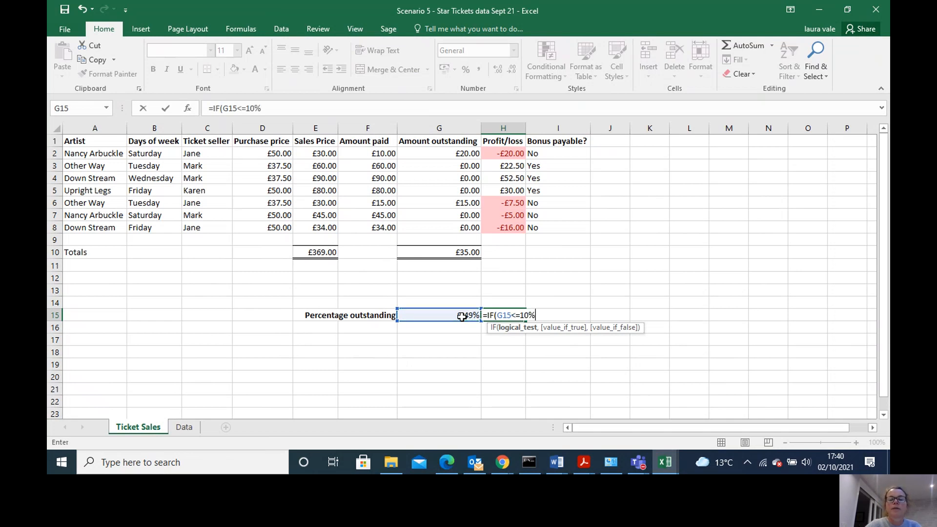
{"action": "type", "text": ",\""}
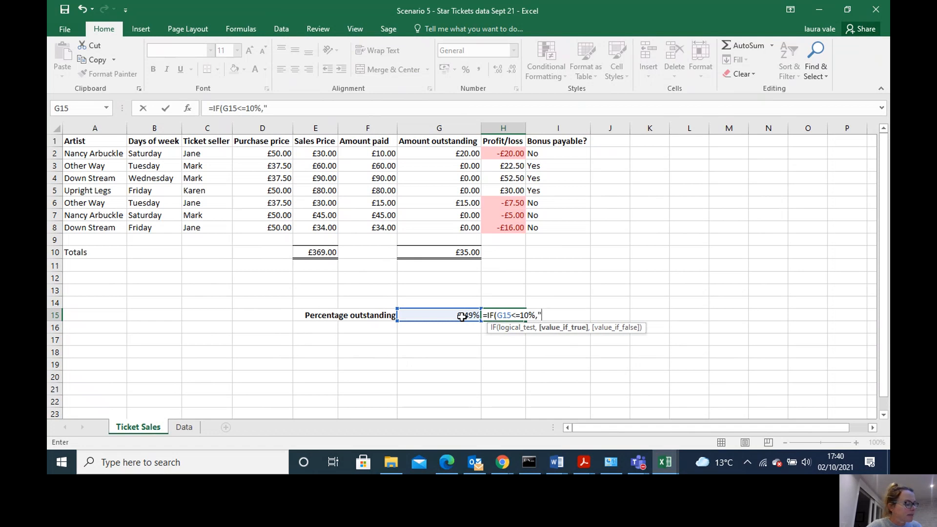
{"action": "type", "text": "OK\""}
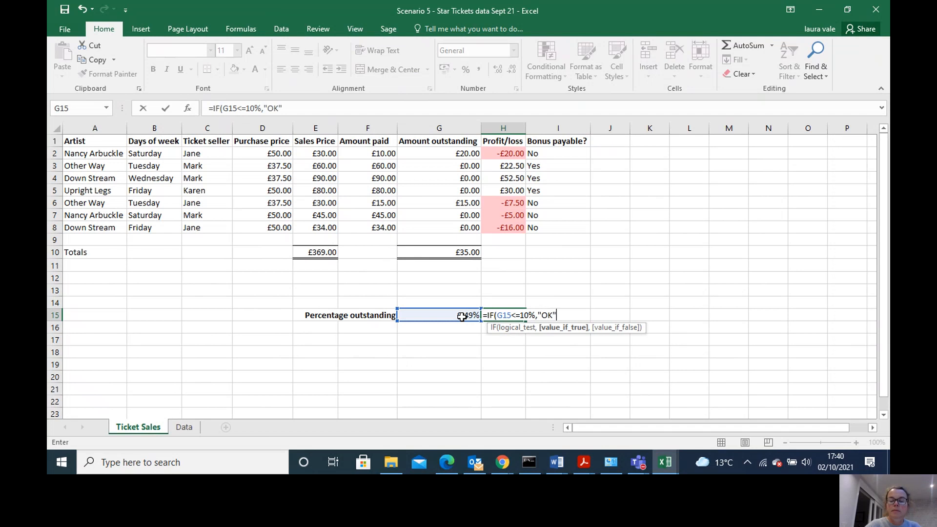
{"action": "type", "text": ",\"Not acce"}
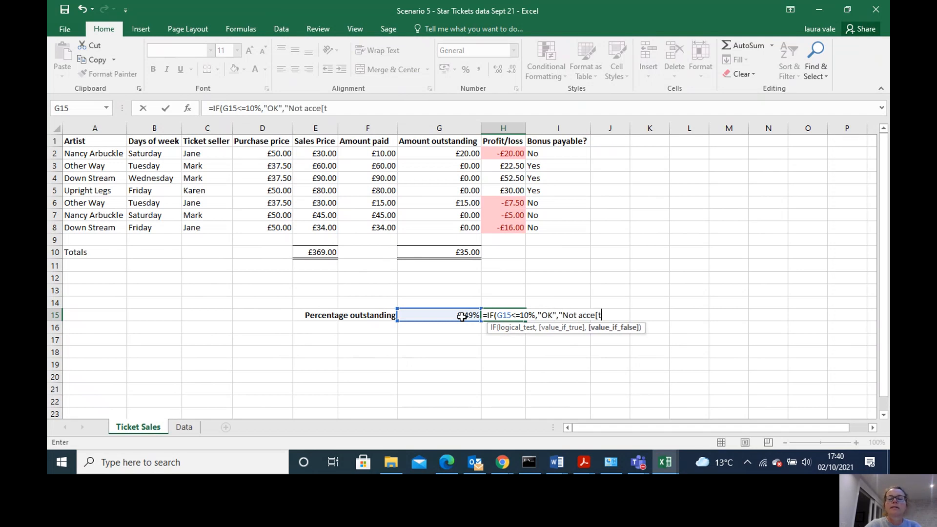
{"action": "type", "text": "ptab"}
{"action": "key", "text": "BackSpace"}
{"action": "type", "text": "ble\")"}
{"action": "key", "text": "Return"}
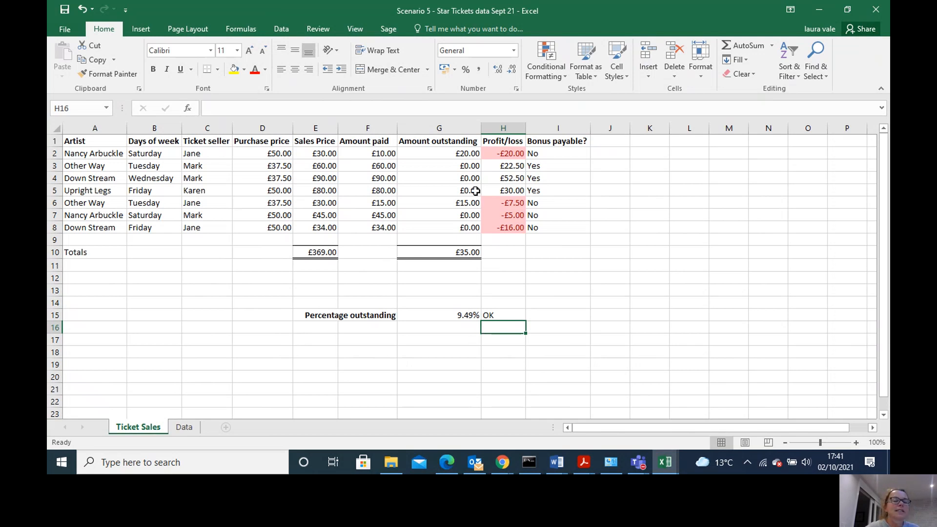
- Set the page orientation of the Ticket Sales sheet to Landscape
{"action": "left_click", "coordinate": [183, 30]}
{"action": "left_click", "coordinate": [180, 72]}
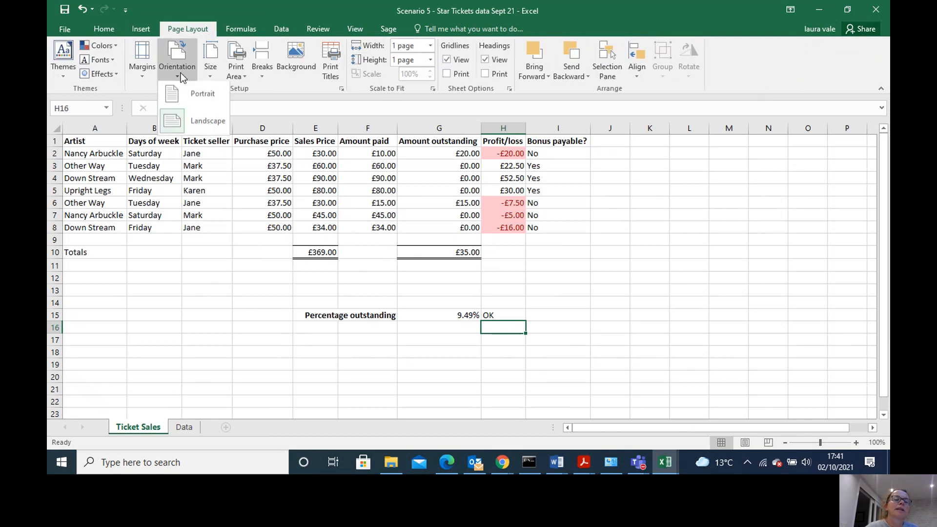
{"action": "left_click", "coordinate": [193, 124]}
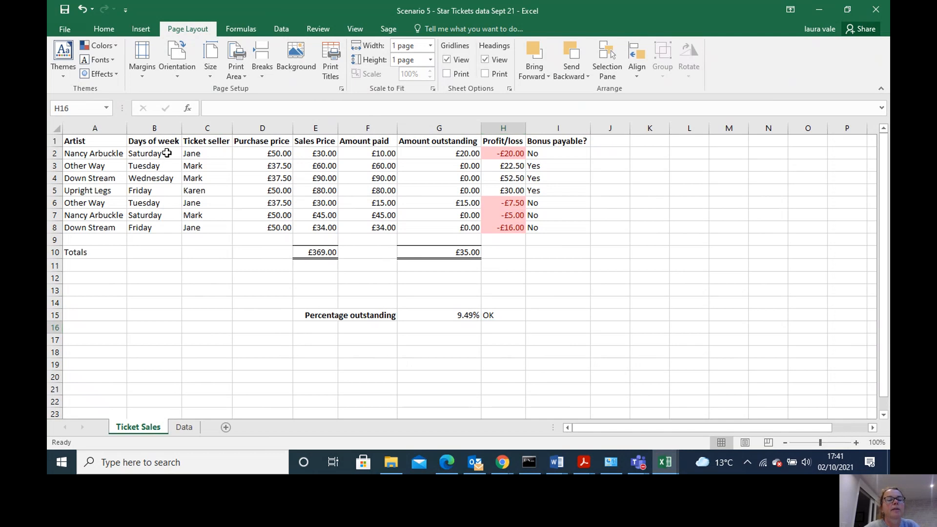
- Show the formulas on the Ticket Sales sheet and autofit columns A to I to their contents
{"action": "key", "text": "ctrl+grave"}
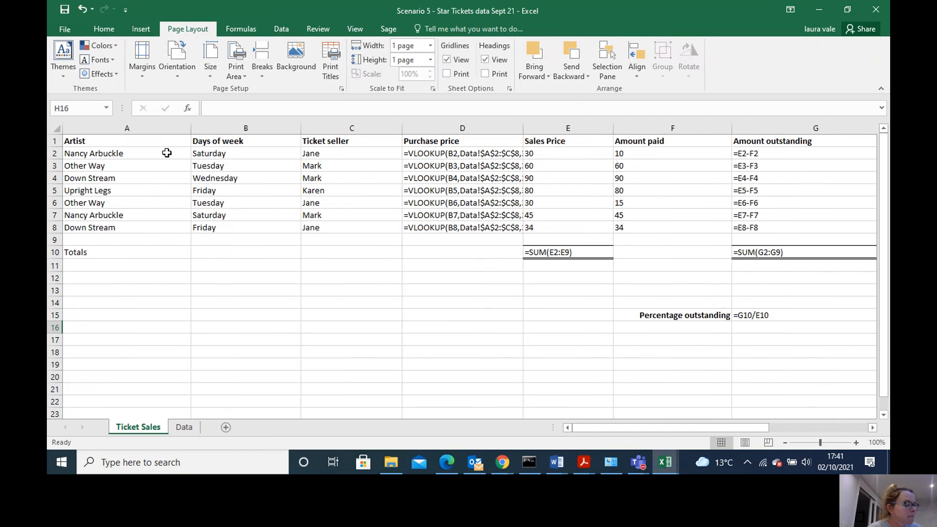
{"action": "left_click", "coordinate": [116, 128]}
{"action": "left_click_drag", "start_coordinate": [116, 128], "coordinate": [780, 128]}
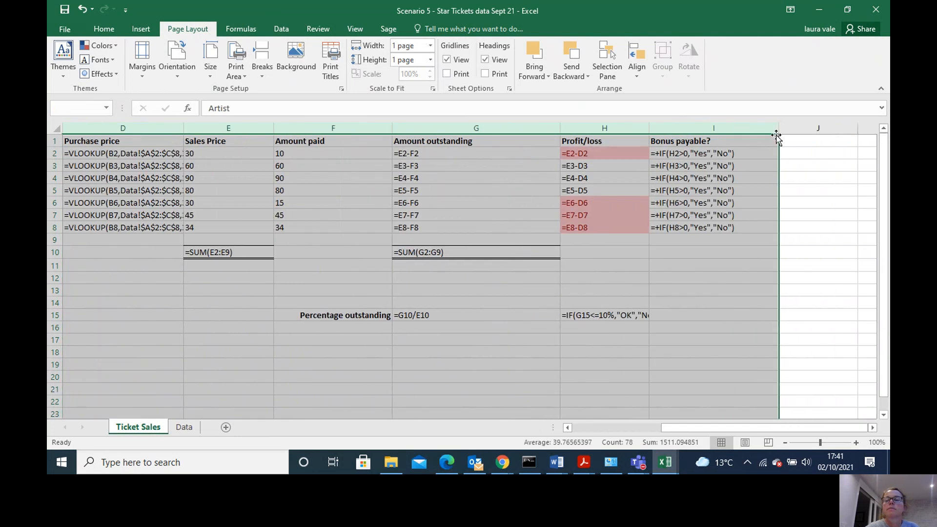
{"action": "double_click", "coordinate": [779, 129]}
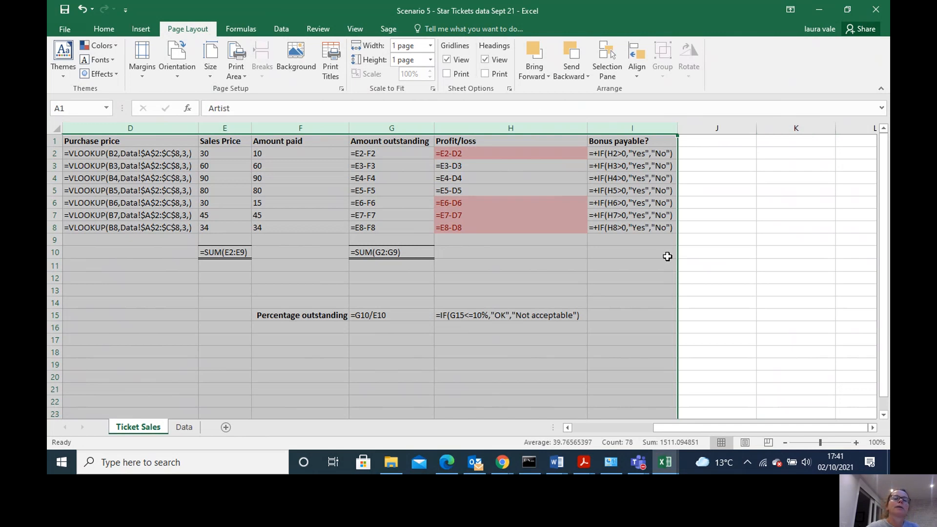
- Check how the formula view fits the printed page in Page Break Preview, and return to Normal view
{"action": "left_click", "coordinate": [351, 31]}
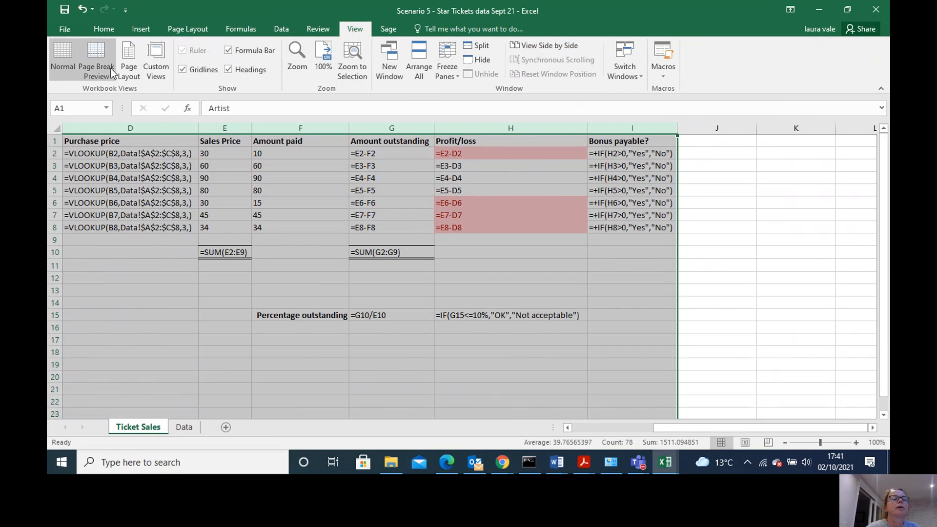
{"action": "left_click", "coordinate": [98, 69]}
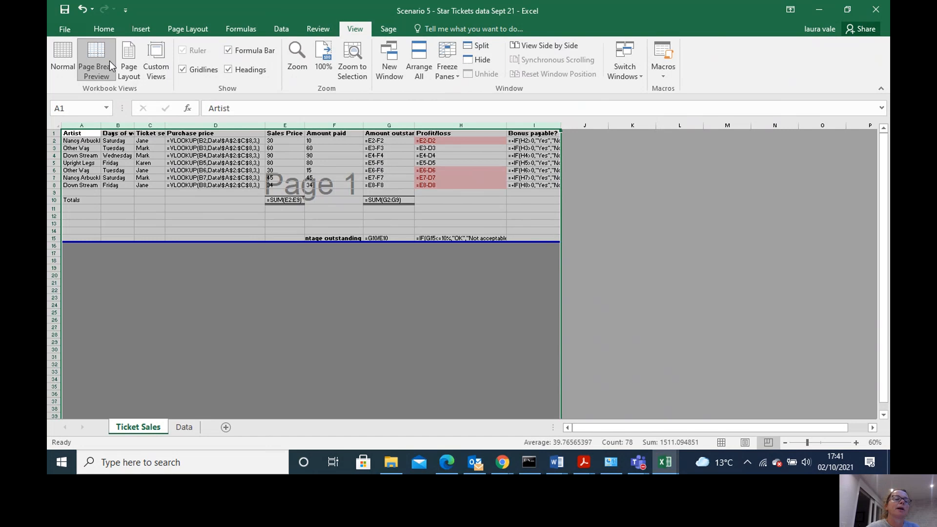
{"action": "left_click", "coordinate": [59, 48]}
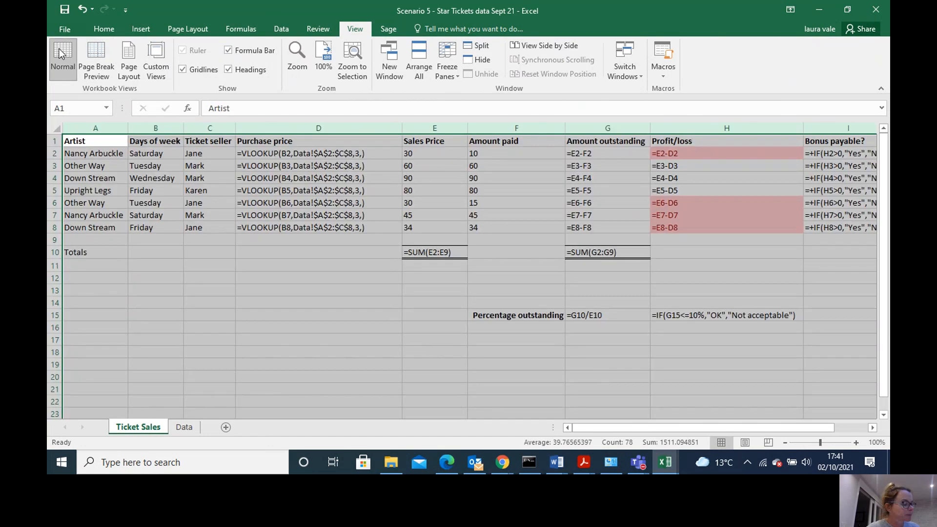
{"action": "left_click", "coordinate": [264, 312]}
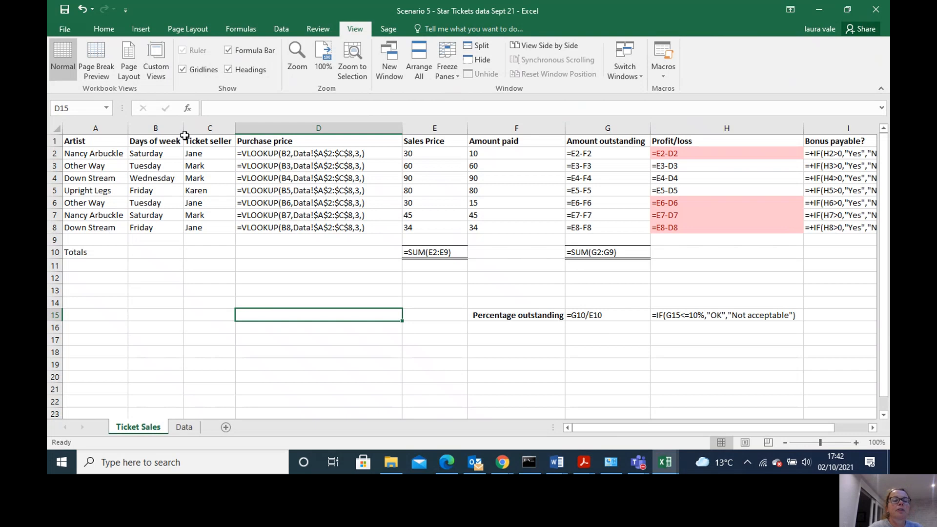
- Switch the sheet back from formulas to values and autofit columns A to I again
{"action": "left_click", "coordinate": [213, 239]}
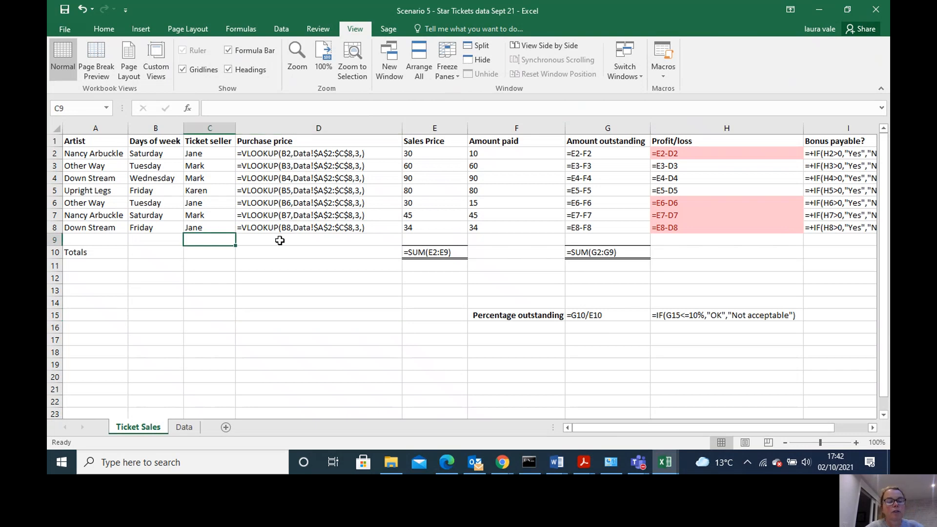
{"action": "key", "text": "ctrl+grave"}
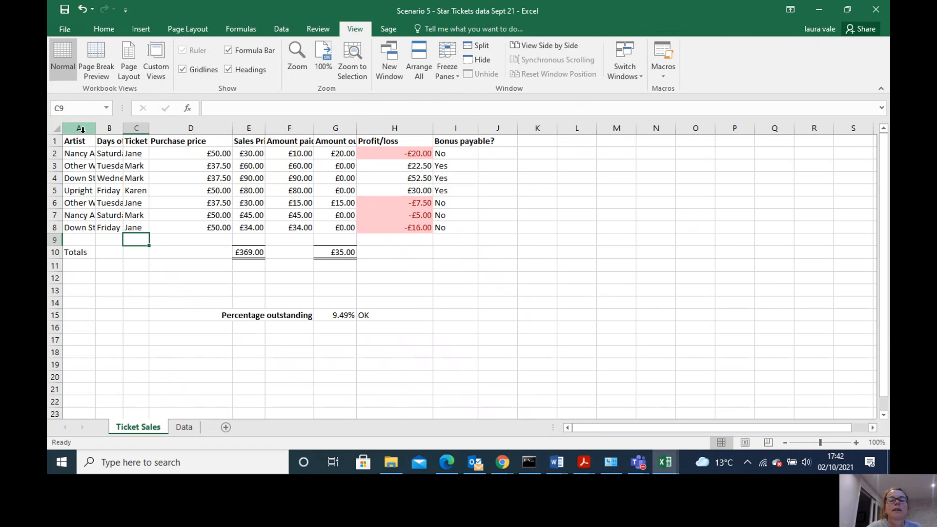
{"action": "left_click_drag", "start_coordinate": [82, 128], "coordinate": [478, 128]}
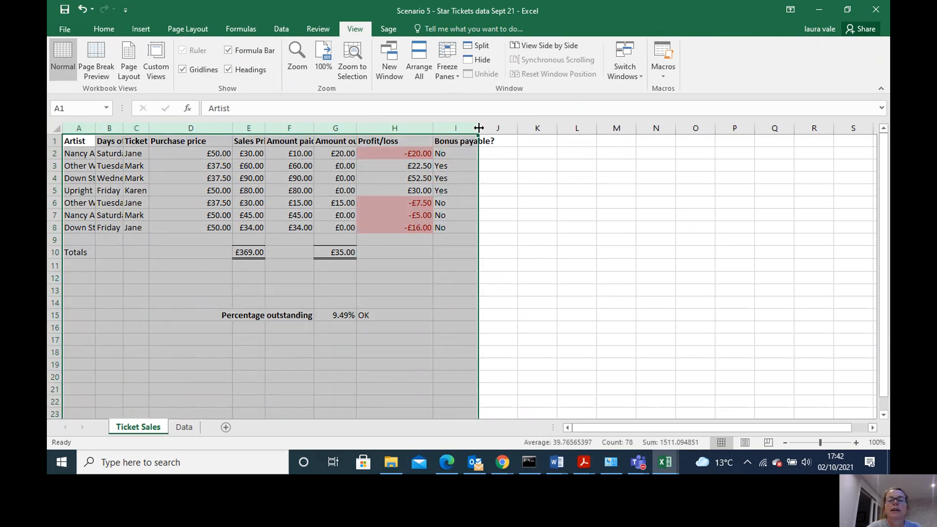
{"action": "double_click", "coordinate": [479, 128]}
{"action": "left_click", "coordinate": [249, 289]}
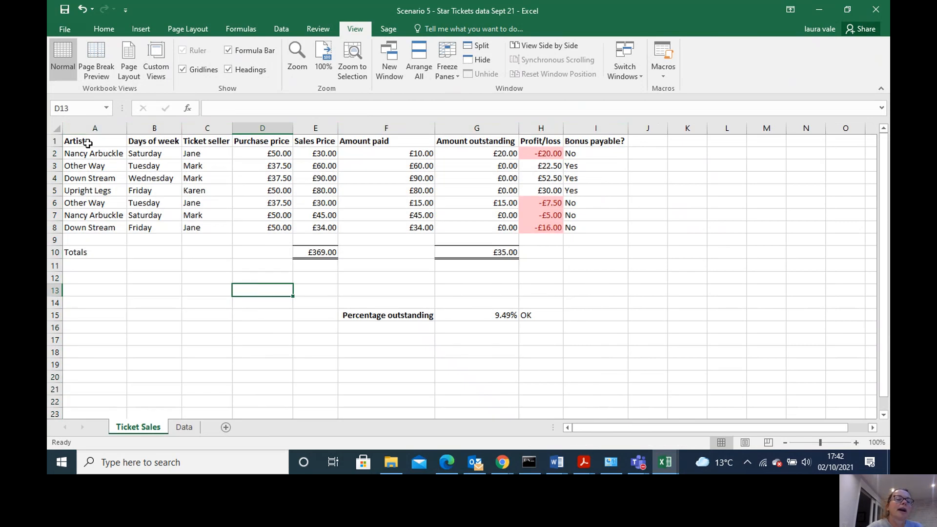
- Insert a PivotTable on a new worksheet from the range A1:H8 of the Ticket Sales sheet
{"action": "left_click_drag", "start_coordinate": [87, 141], "coordinate": [527, 225]}
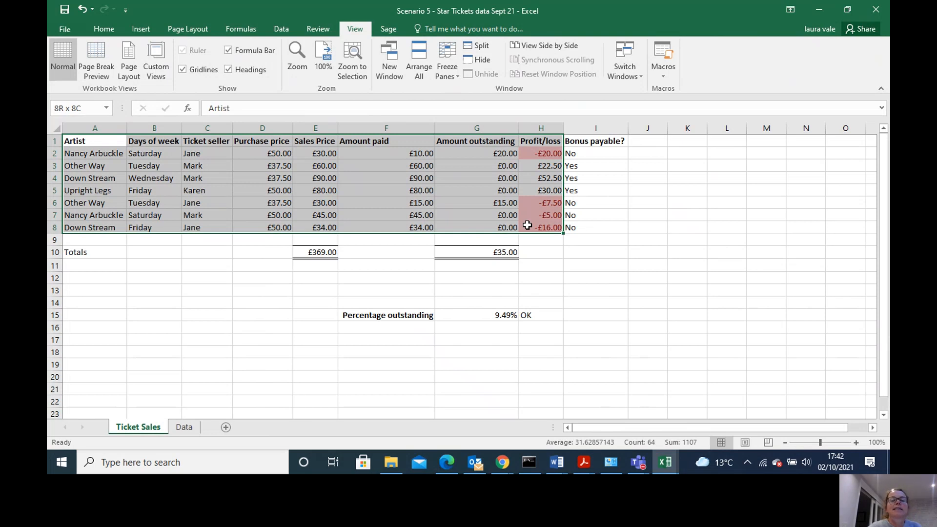
{"action": "left_click", "coordinate": [143, 26]}
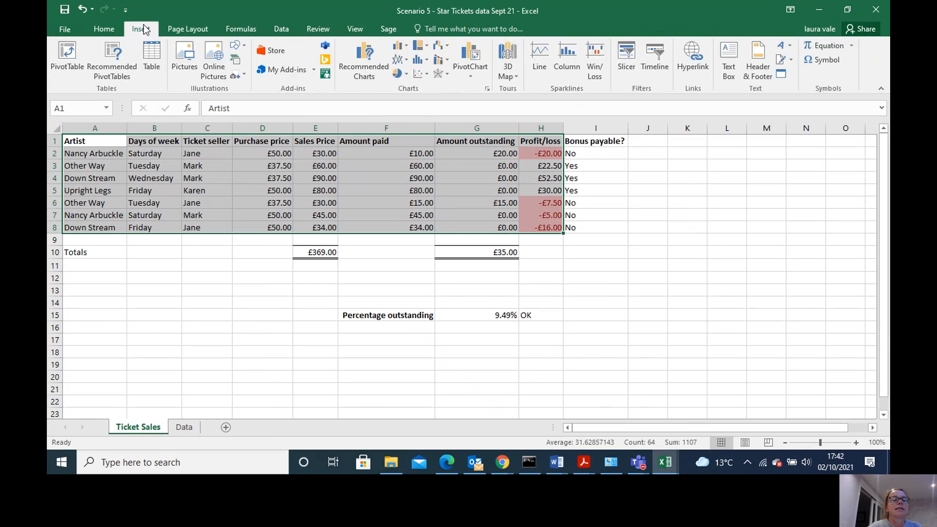
{"action": "left_click", "coordinate": [60, 60]}
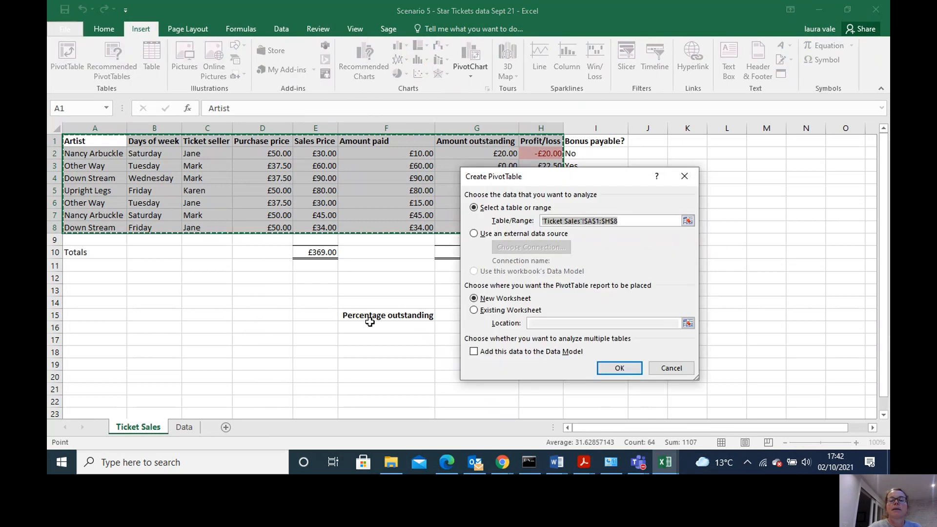
{"action": "left_click", "coordinate": [609, 370]}
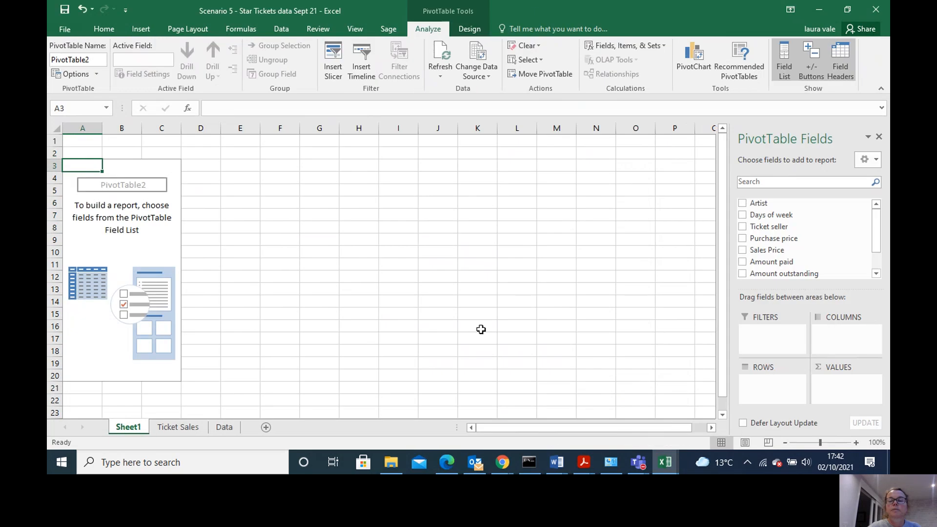
- Lay out the PivotTable with Artist as rows, Ticket seller as columns and the sum of Profit/loss as values
{"action": "left_click", "coordinate": [742, 204]}
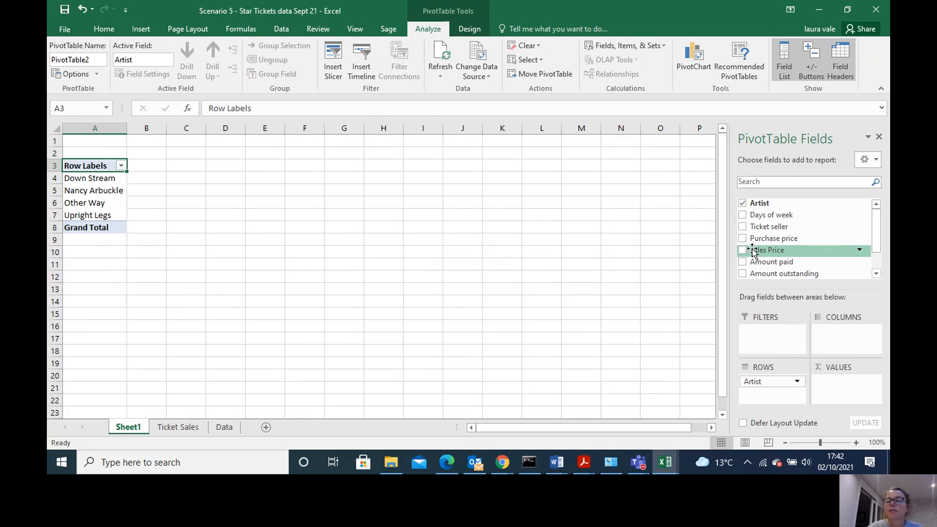
{"action": "left_click", "coordinate": [876, 273]}
{"action": "left_click", "coordinate": [742, 266]}
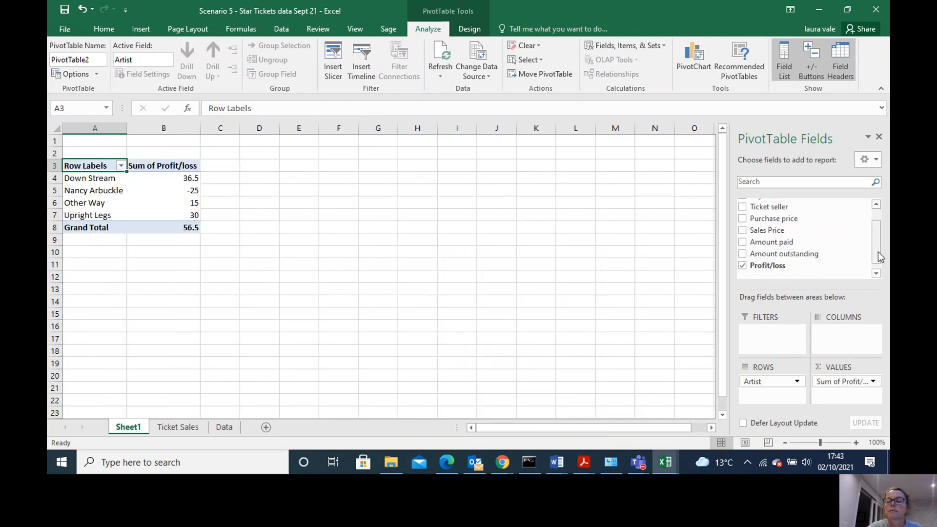
{"action": "left_click_drag", "start_coordinate": [876, 234], "coordinate": [881, 189]}
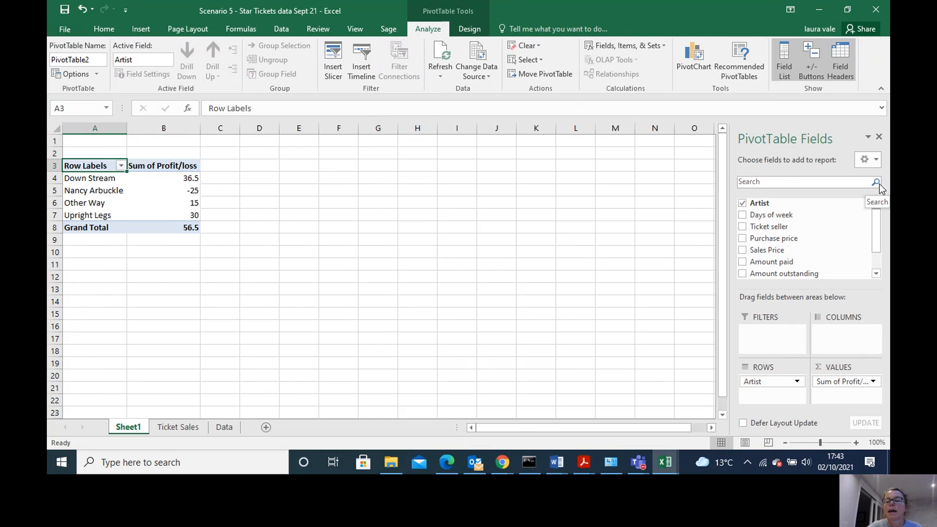
{"action": "left_click", "coordinate": [742, 227]}
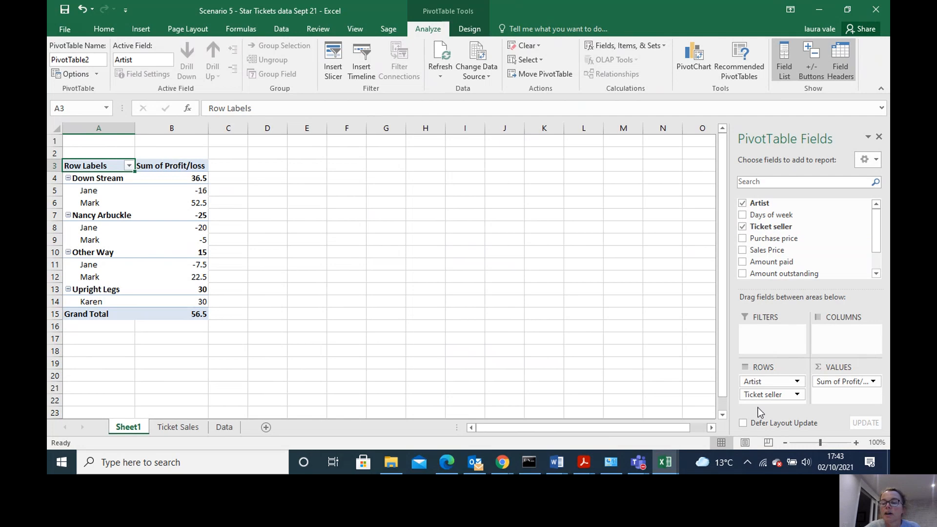
{"action": "left_click_drag", "start_coordinate": [755, 394], "coordinate": [833, 342]}
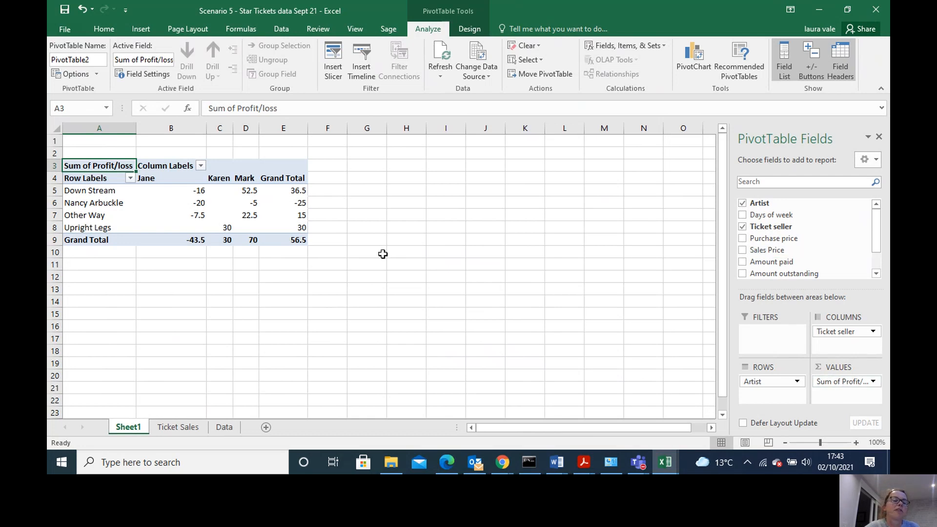
{"action": "left_click", "coordinate": [162, 202]}
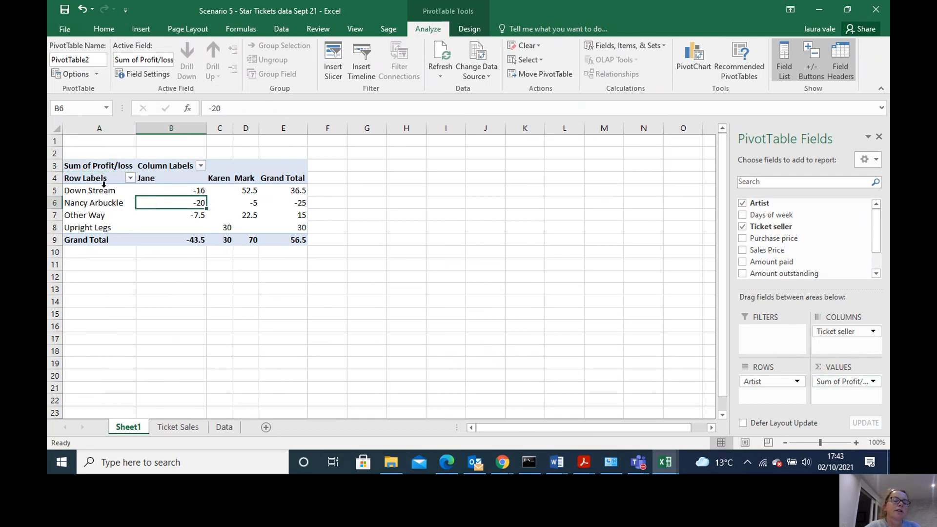
{"action": "left_click_drag", "start_coordinate": [85, 179], "coordinate": [281, 239]}
{"action": "right_click", "coordinate": [155, 195]}
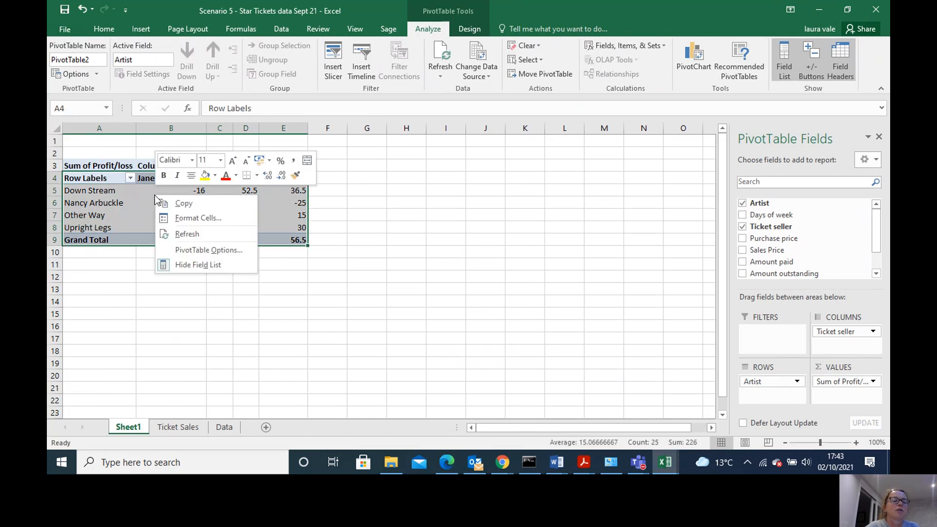
{"action": "left_click", "coordinate": [183, 250]}
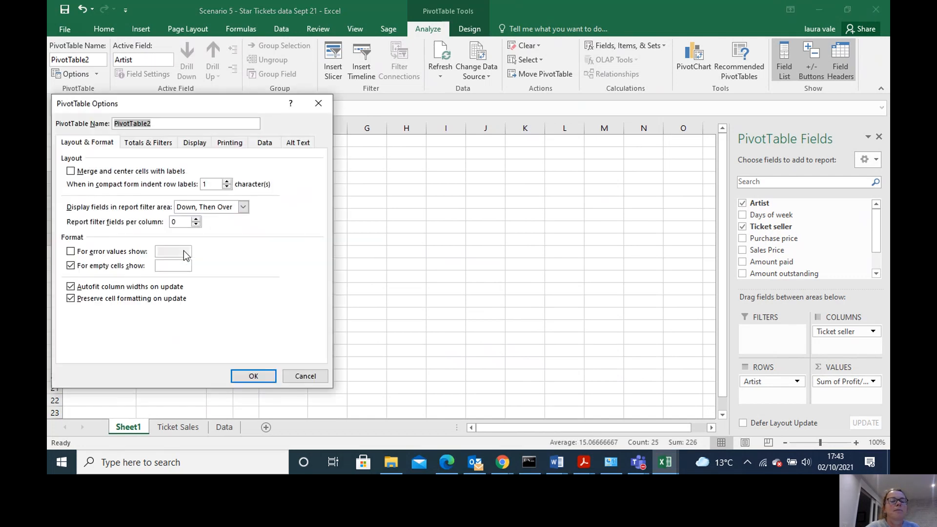
{"action": "left_click", "coordinate": [303, 377]}
{"action": "right_click", "coordinate": [165, 207]}
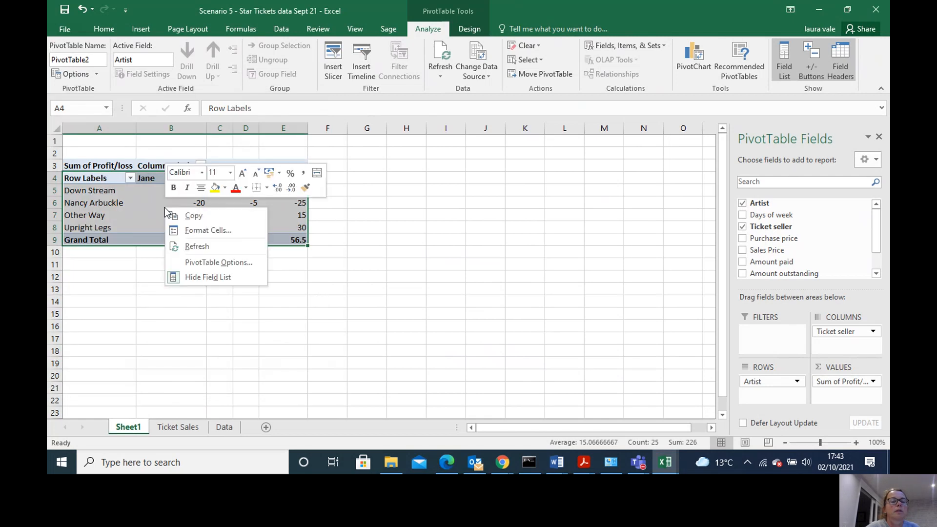
{"action": "left_click", "coordinate": [138, 191]}
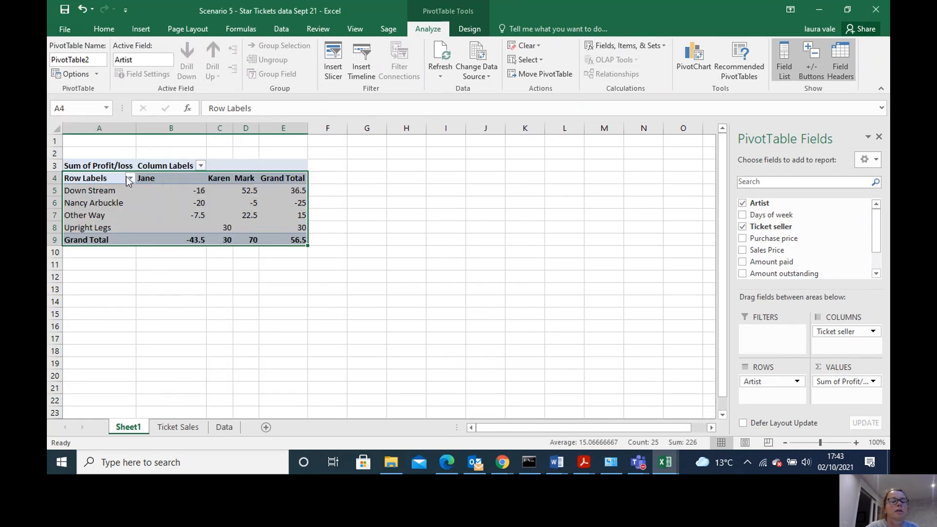
- Check which calculation summarizes the Profit/loss values in the PivotTable, leaving it as it is
{"action": "left_click_drag", "start_coordinate": [94, 165], "coordinate": [287, 243]}
{"action": "right_click", "coordinate": [268, 212]}
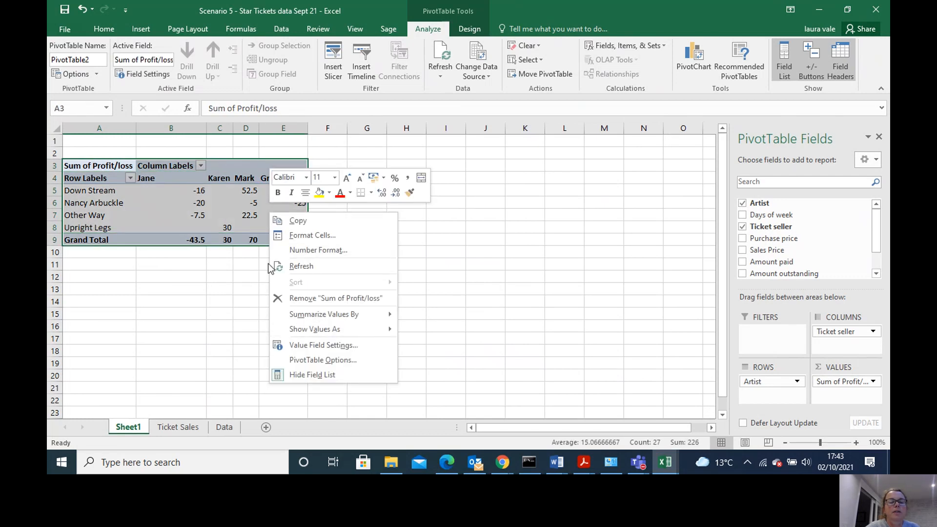
{"action": "mouse_move", "coordinate": [301, 314]}
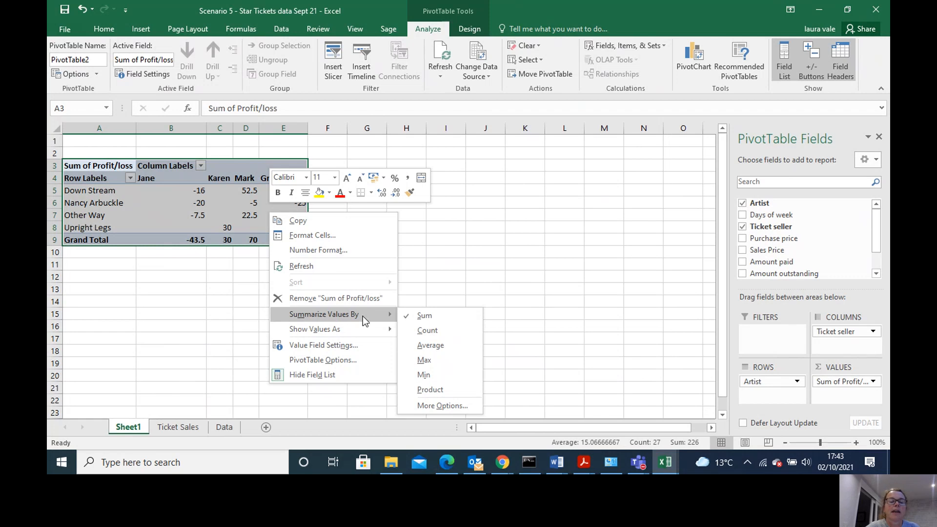
{"action": "key", "text": "Escape"}
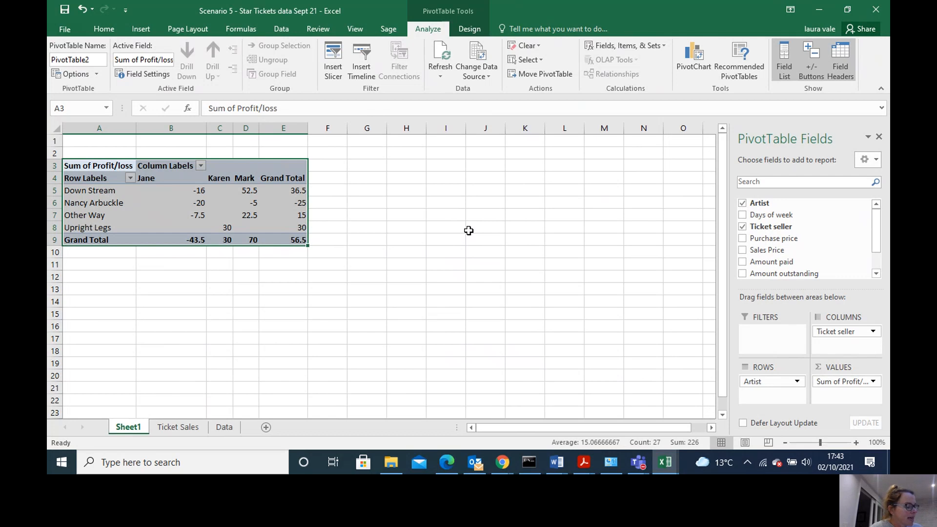
- Rename the PivotTable's sheet as Pivot and move it between the Ticket Sales and Data sheets
{"action": "right_click", "coordinate": [136, 430]}
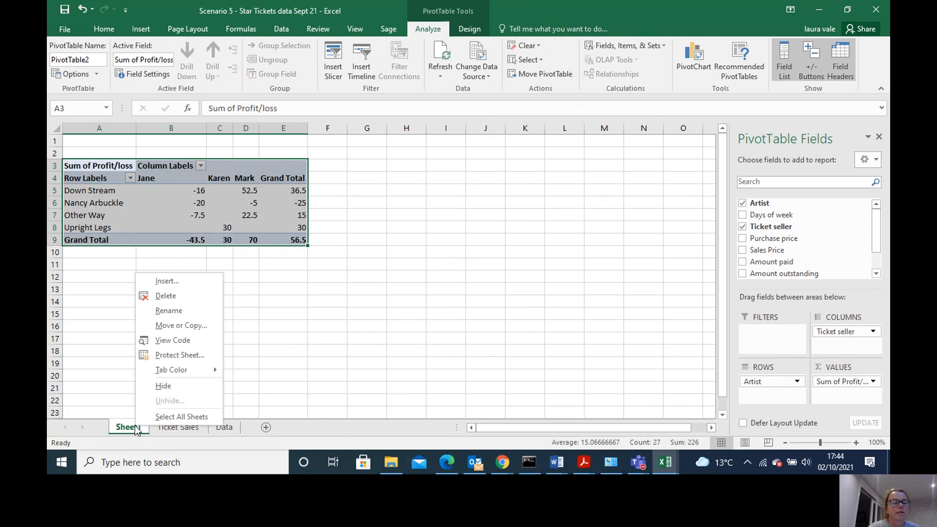
{"action": "left_click", "coordinate": [163, 313]}
{"action": "type", "text": "Pivot"}
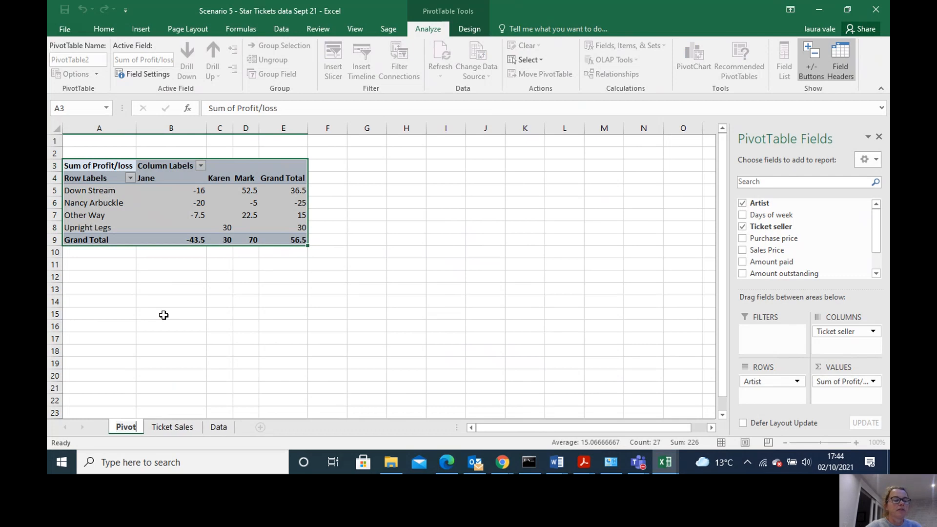
{"action": "key", "text": "Return"}
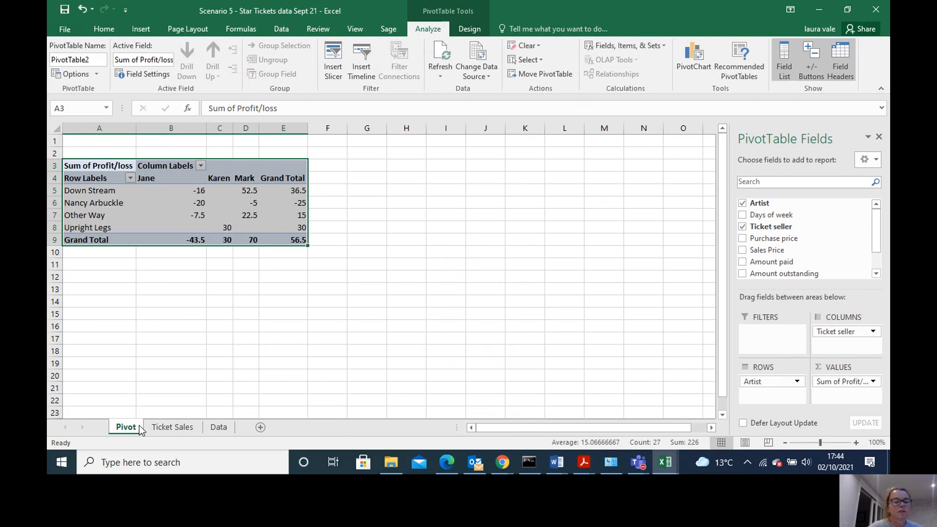
{"action": "left_click_drag", "start_coordinate": [205, 423], "coordinate": [205, 425]}
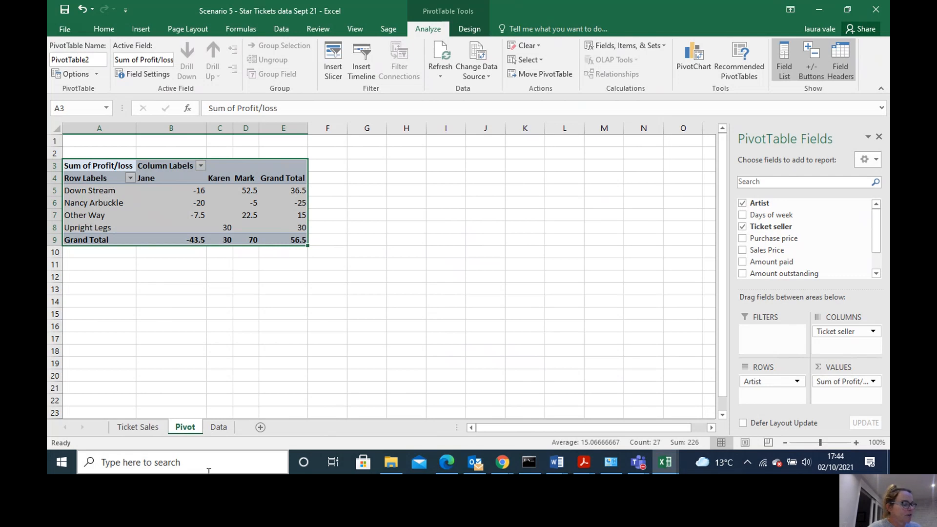
{"action": "left_click", "coordinate": [260, 338]}
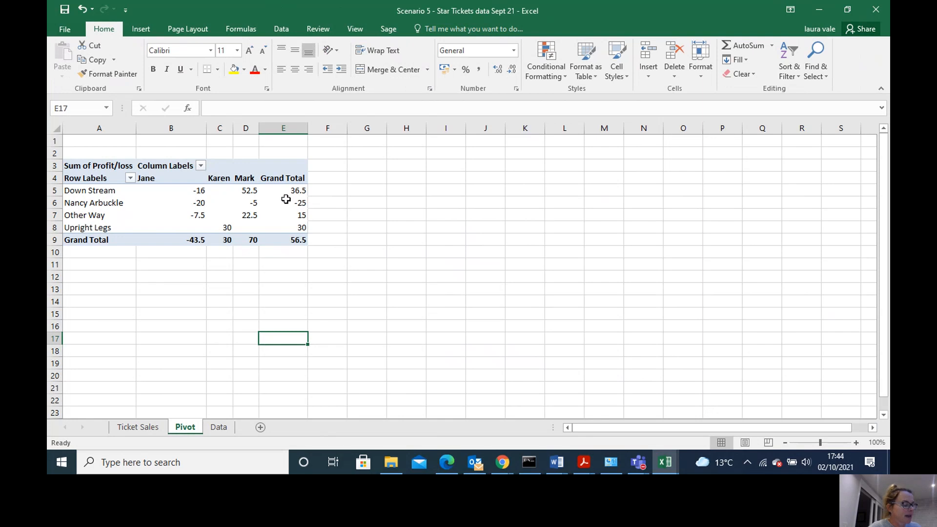
- Apply a Less Than 0 conditional format with Yellow Fill with Dark Yellow Text to the PivotTable values in B5:E9
{"action": "left_click_drag", "start_coordinate": [283, 241], "coordinate": [179, 192]}
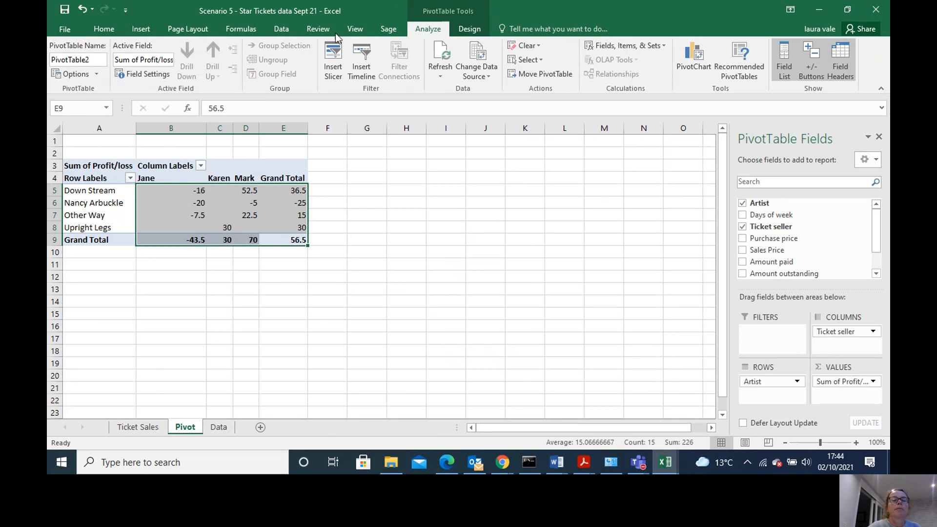
{"action": "left_click", "coordinate": [104, 31]}
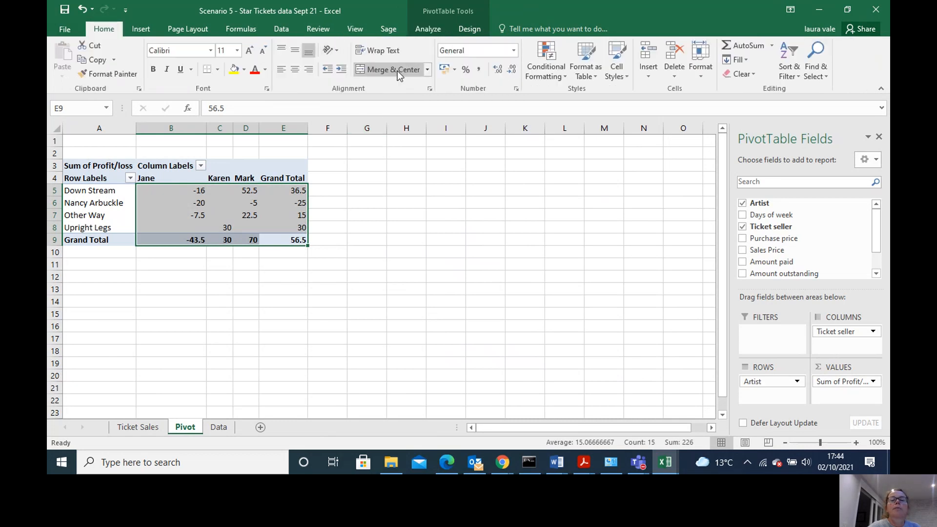
{"action": "left_click", "coordinate": [546, 66]}
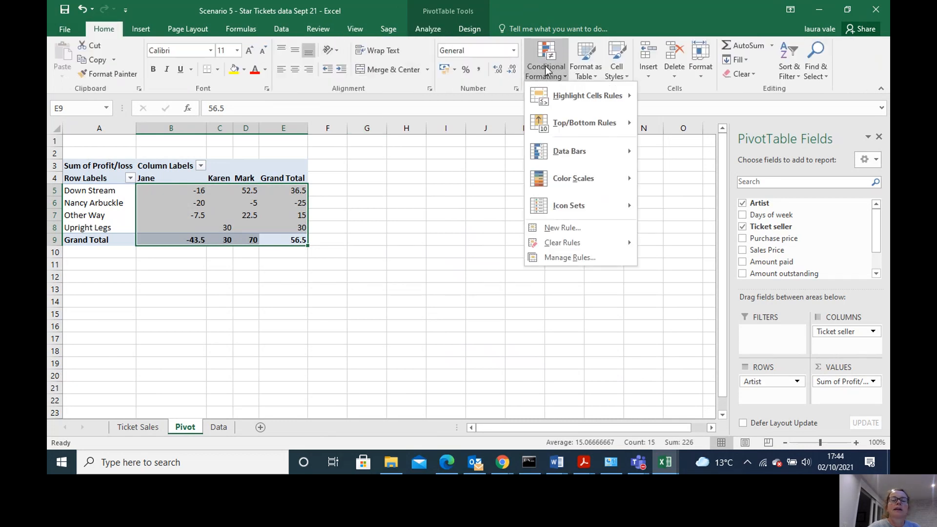
{"action": "mouse_move", "coordinate": [567, 92]}
{"action": "left_click", "coordinate": [674, 119]}
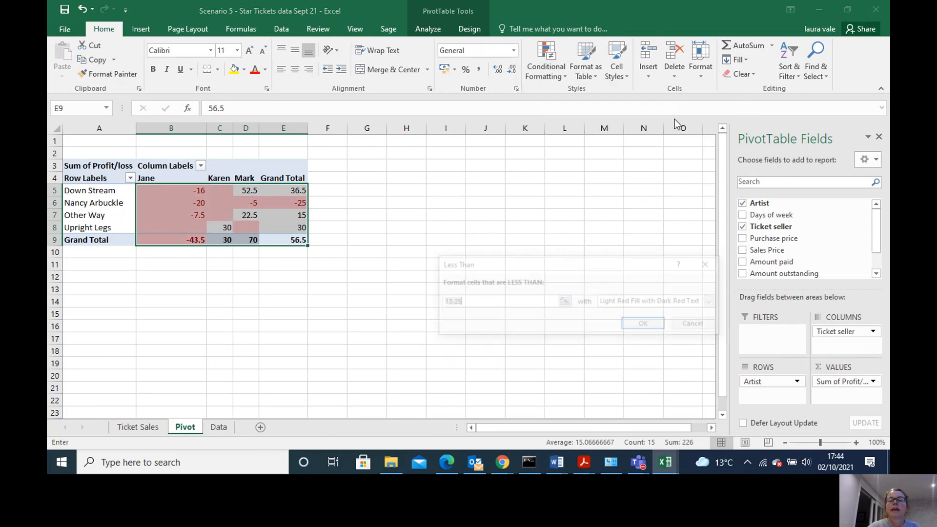
{"action": "type", "text": "0"}
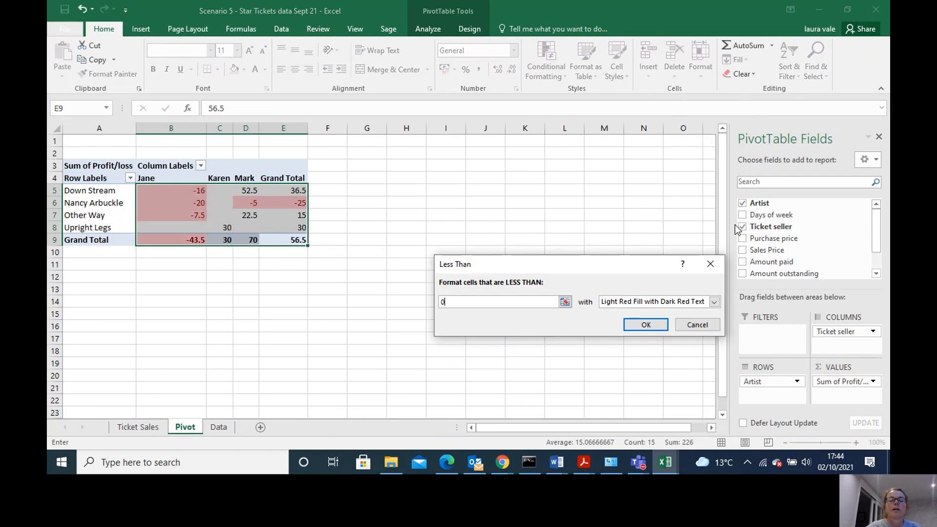
{"action": "left_click", "coordinate": [714, 301]}
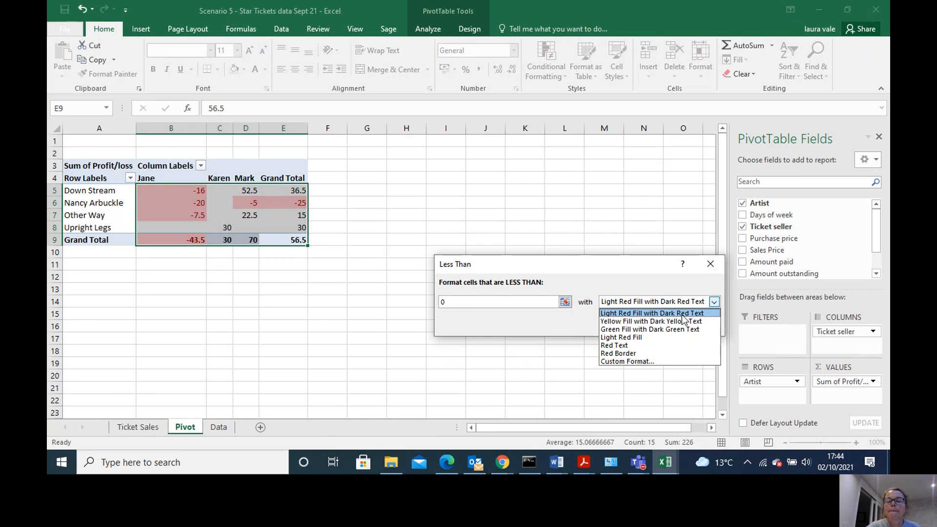
{"action": "left_click", "coordinate": [683, 320]}
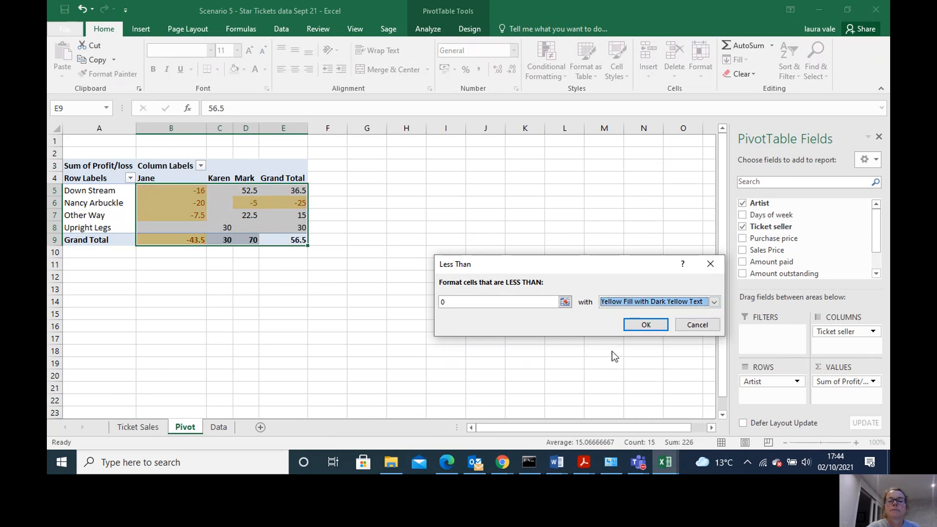
{"action": "left_click", "coordinate": [645, 326]}
{"action": "left_click", "coordinate": [402, 356]}
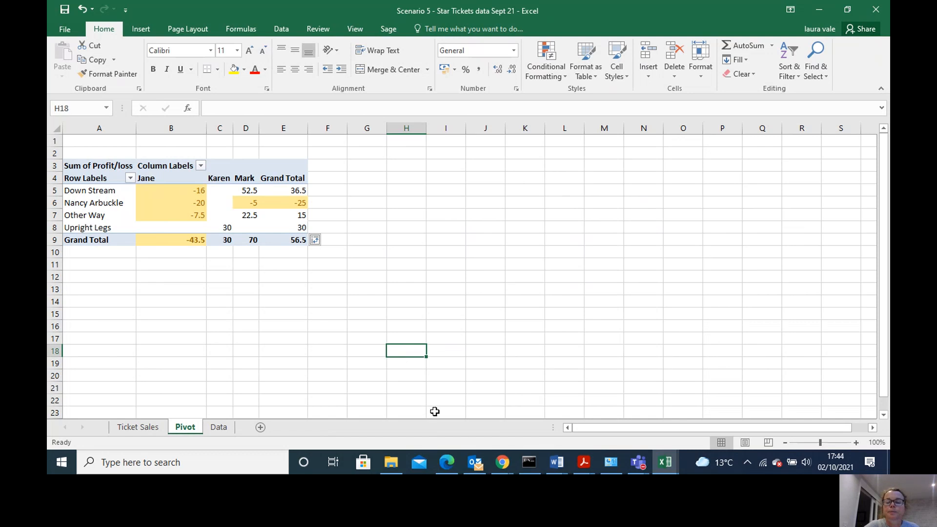
{"action": "mouse_move", "coordinate": [644, 466]}
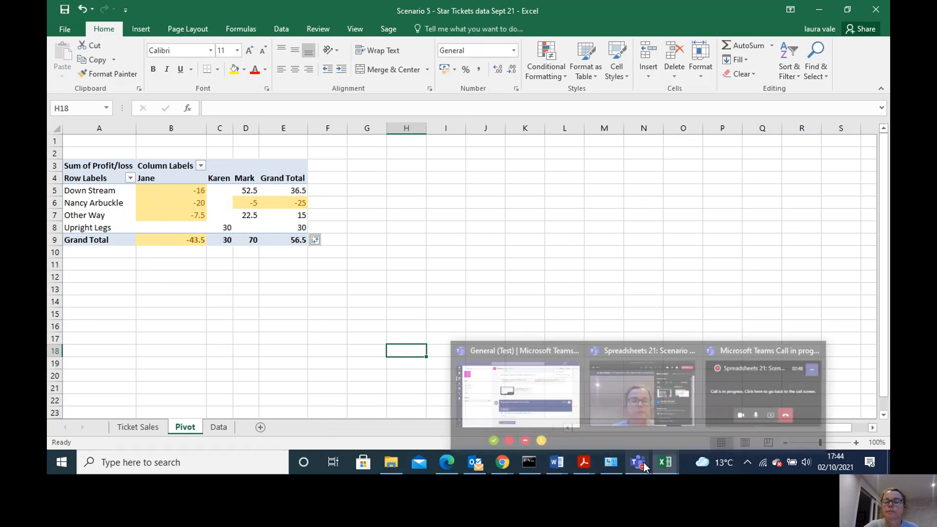
{"action": "left_click", "coordinate": [784, 411]}
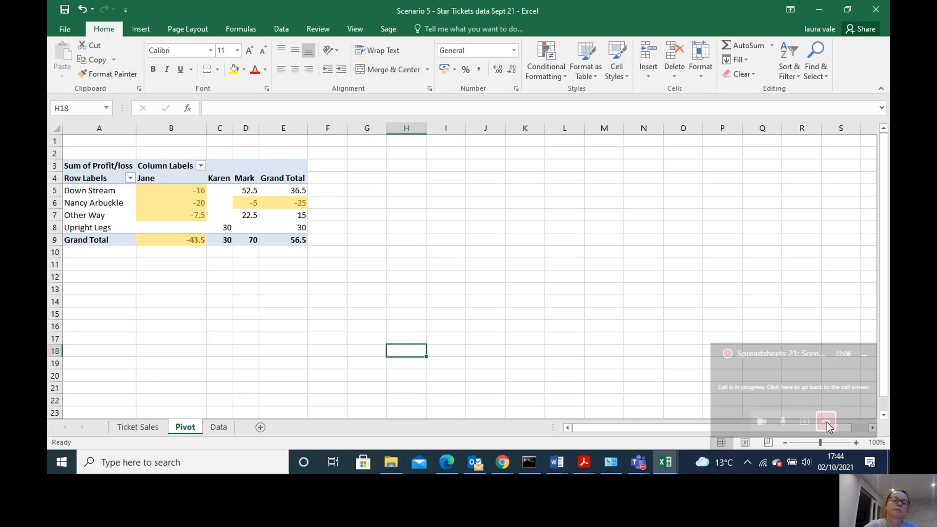